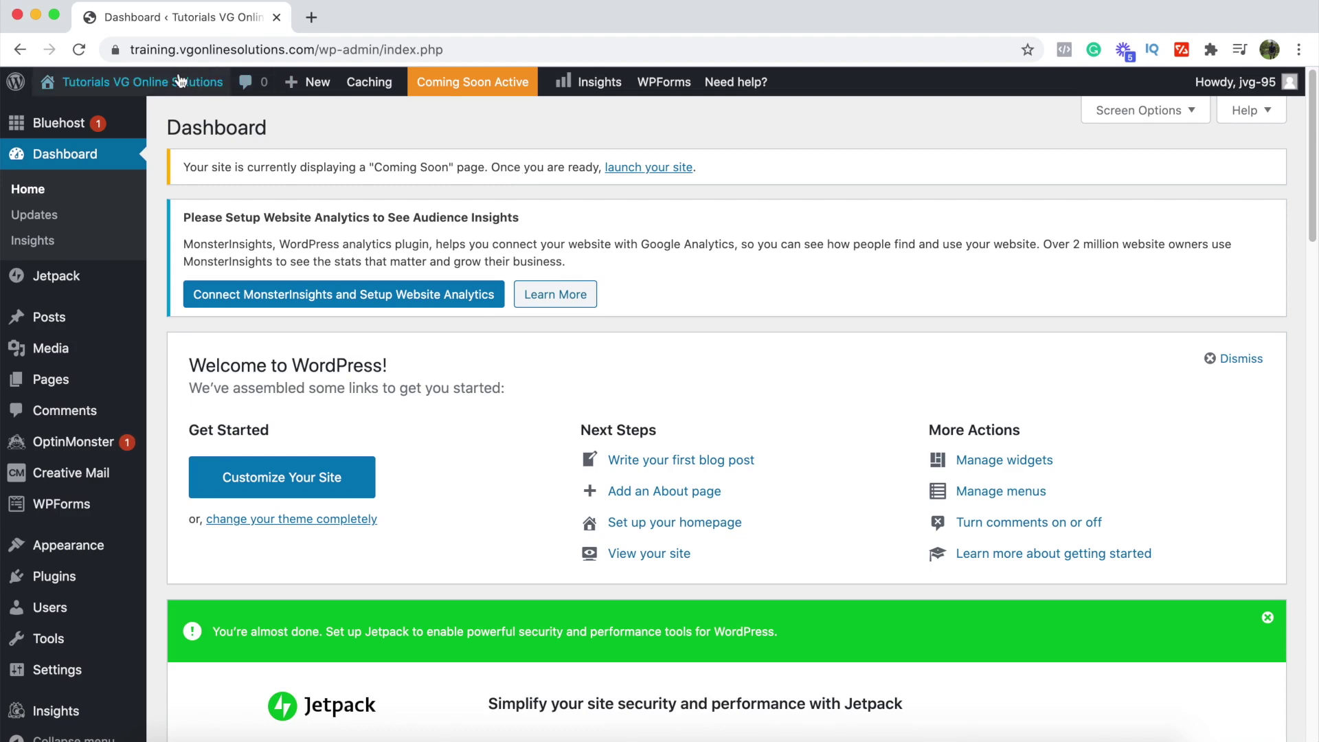
Step: Preview the live site in a separate tab, then close it and return to the dashboard
{"action": "mouse_move", "coordinate": [103, 82]}
{"action": "right_click", "coordinate": [88, 114]}
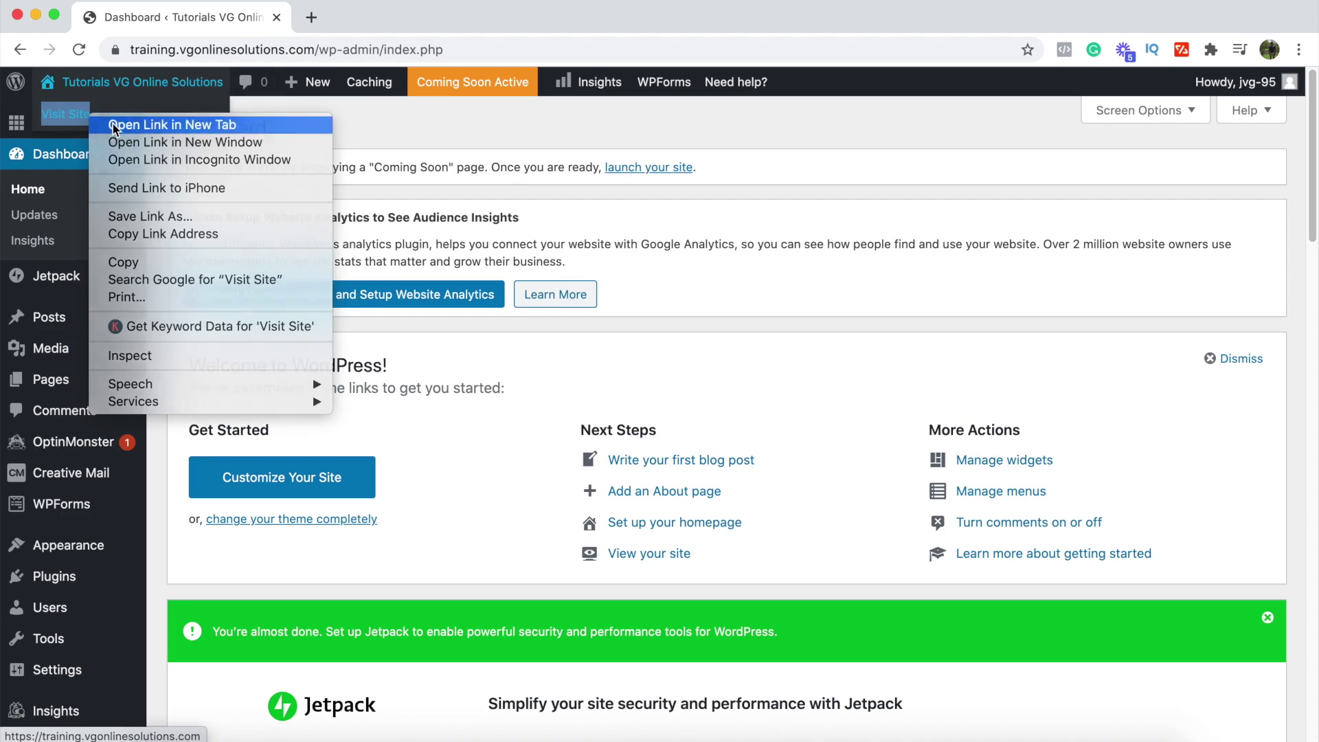
{"action": "left_click", "coordinate": [112, 123]}
{"action": "left_click", "coordinate": [340, 15]}
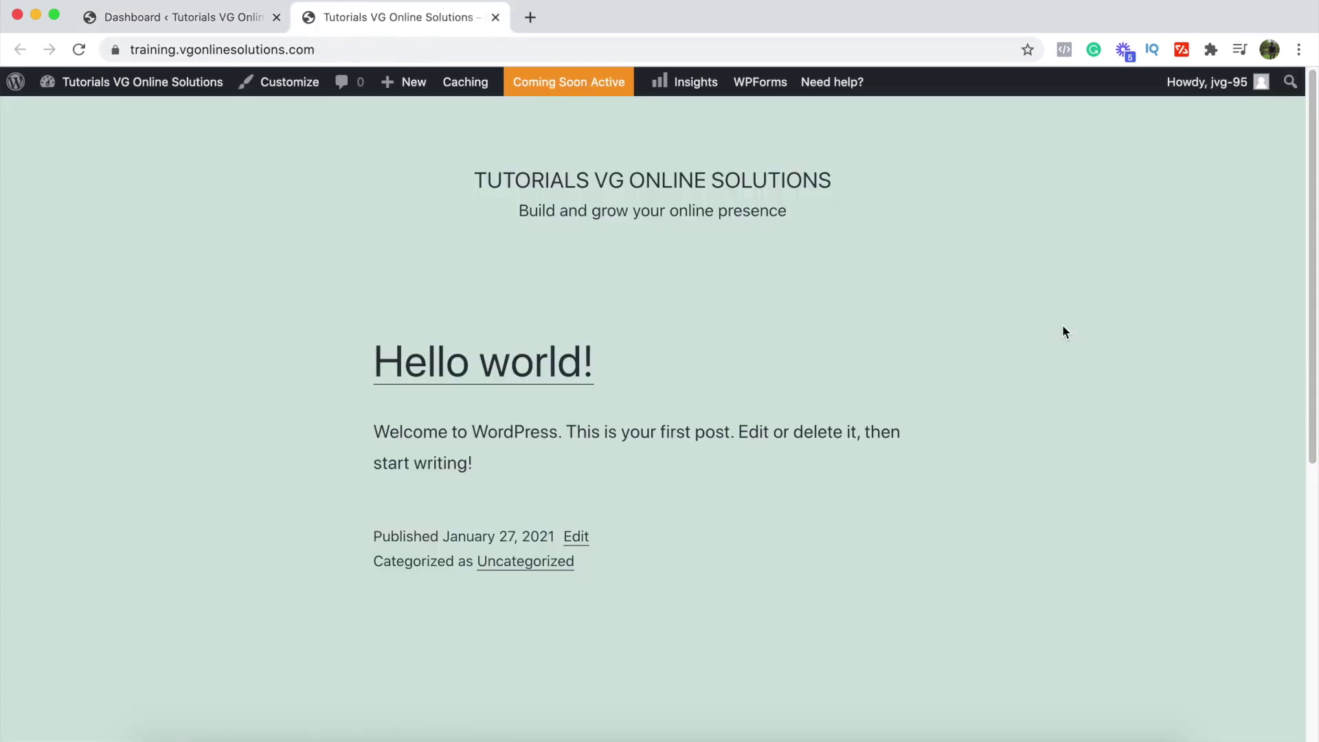
{"action": "scroll", "coordinate": [1063, 328], "scroll_direction": "down", "scroll_amount": 7}
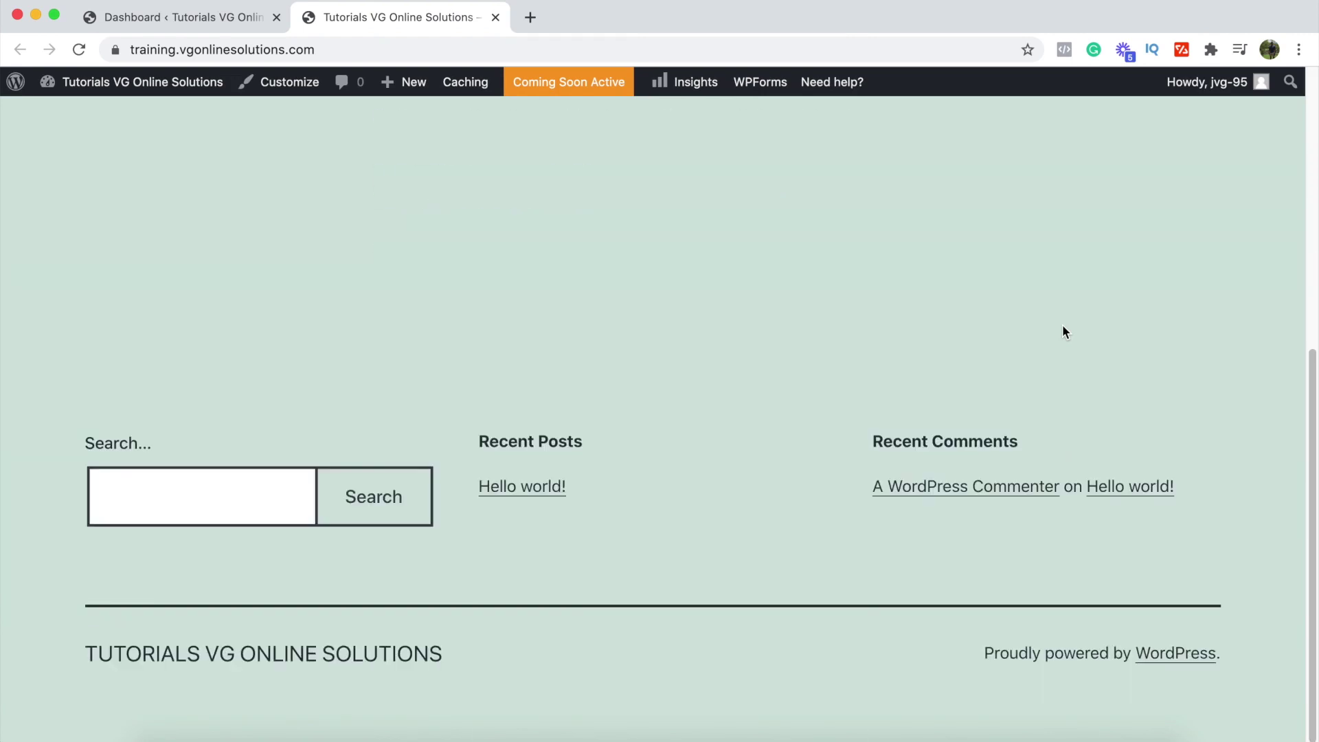
{"action": "scroll", "coordinate": [1062, 327], "scroll_direction": "up", "scroll_amount": 7}
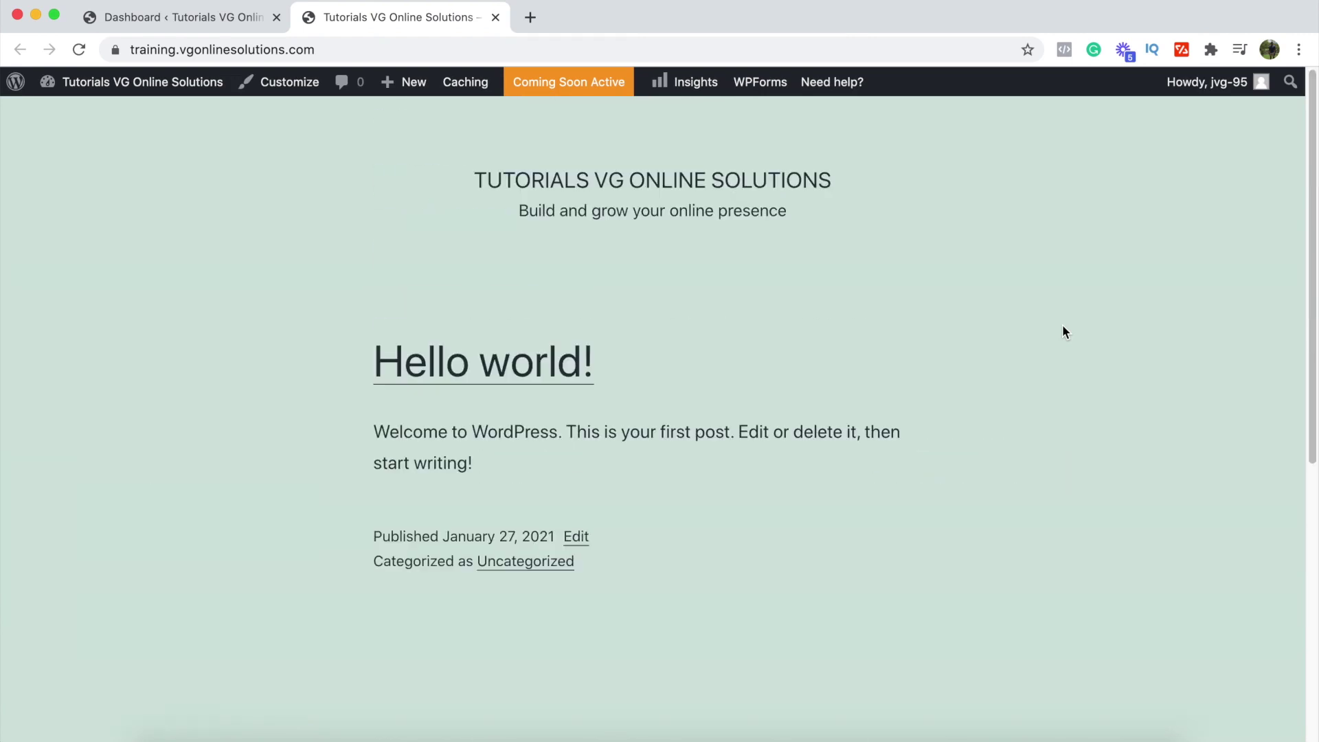
{"action": "left_click", "coordinate": [495, 18]}
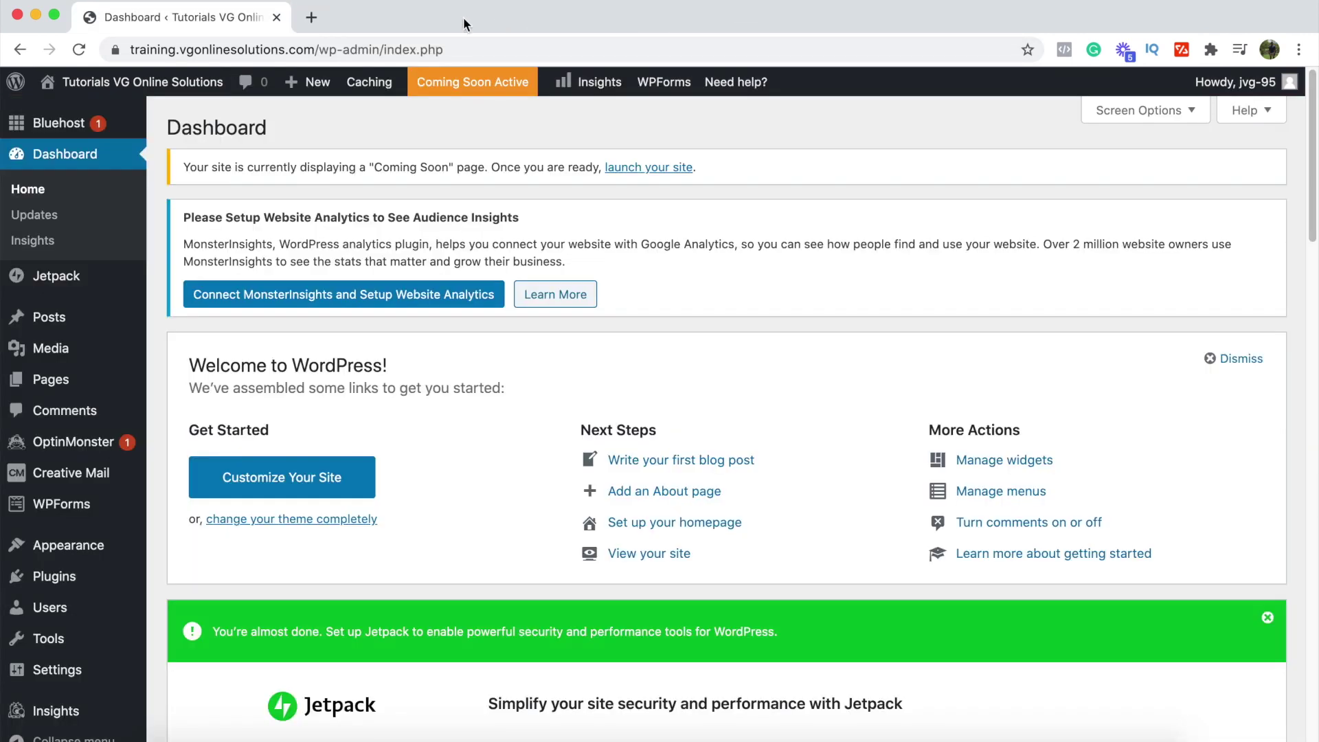
Step: Go to the Installed Plugins page and scroll down to the table of 8 plugins
{"action": "scroll", "coordinate": [8, 275], "scroll_direction": "down", "scroll_amount": 4}
{"action": "scroll", "coordinate": [27, 316], "scroll_direction": "down", "scroll_amount": 2}
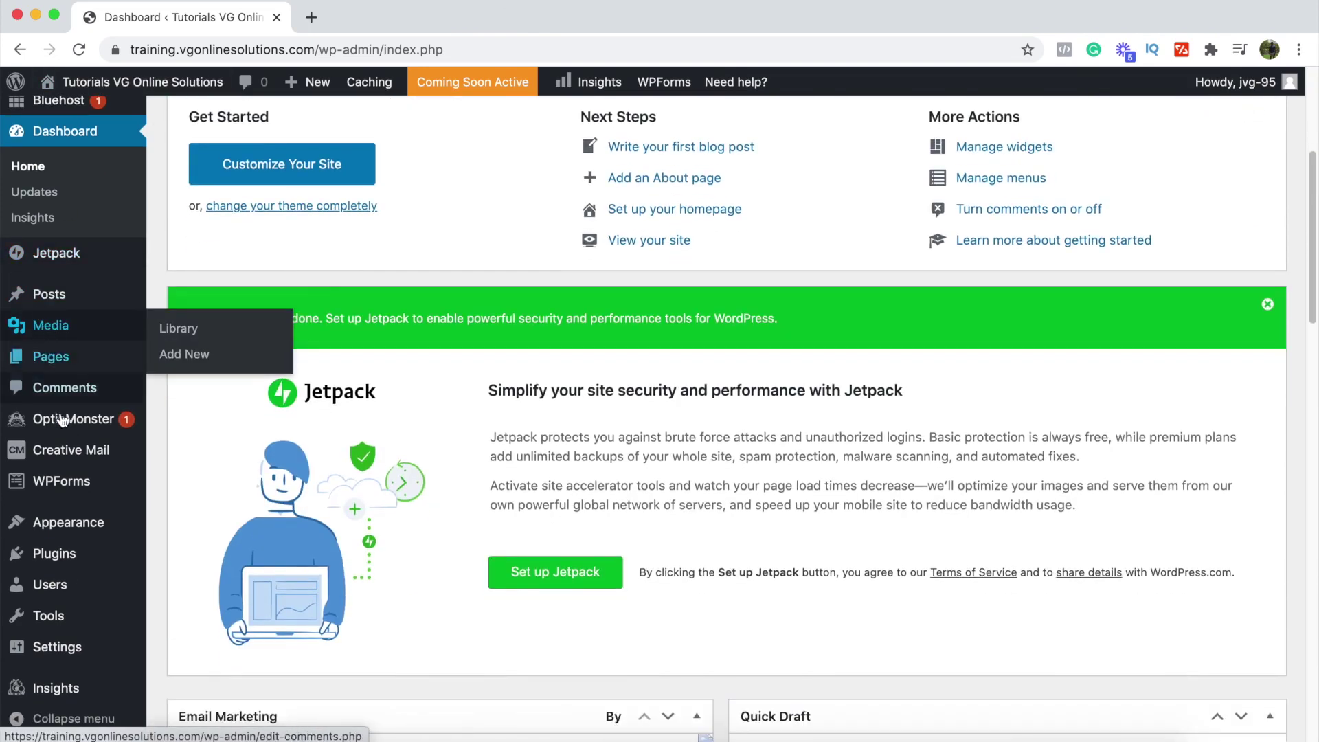
{"action": "left_click", "coordinate": [69, 558]}
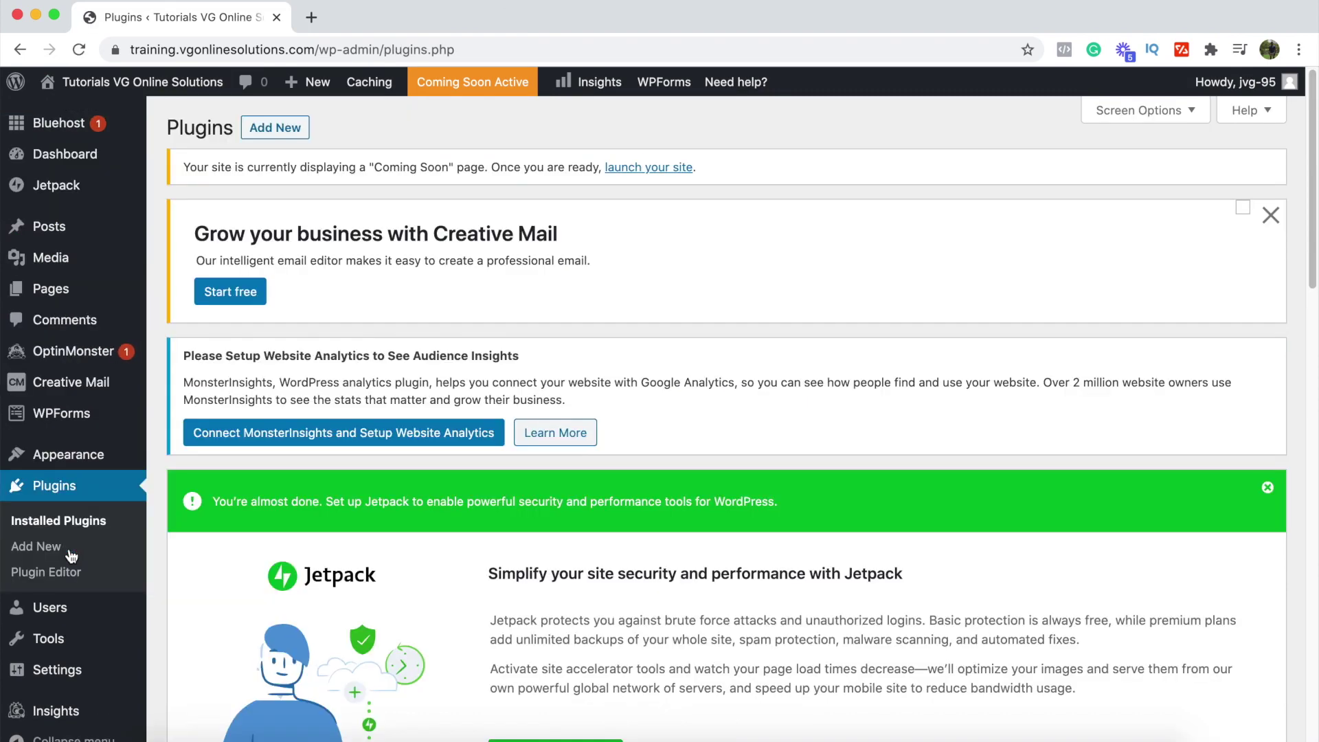
{"action": "scroll", "coordinate": [641, 408], "scroll_direction": "down", "scroll_amount": 5}
{"action": "scroll", "coordinate": [635, 423], "scroll_direction": "down", "scroll_amount": 6}
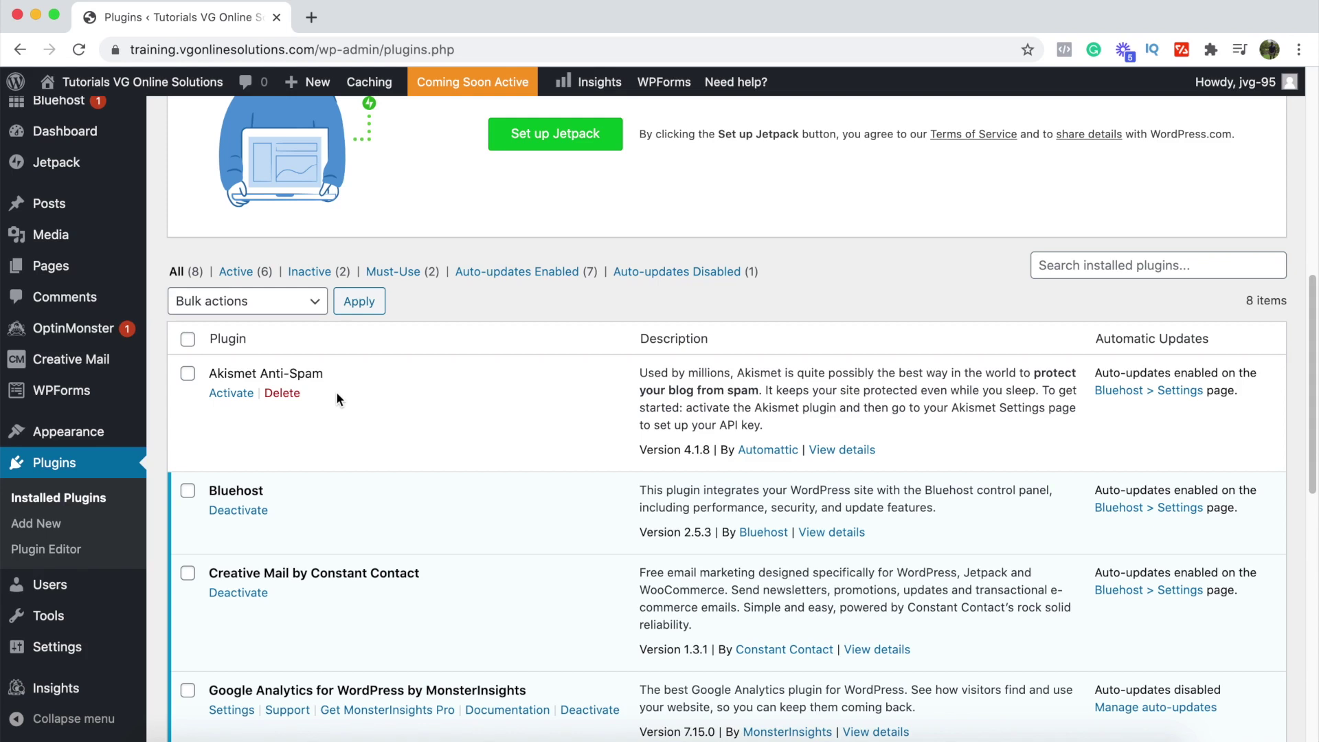
Step: Delete the inactive Akismet Anti-Spam plugin
{"action": "left_click", "coordinate": [297, 394]}
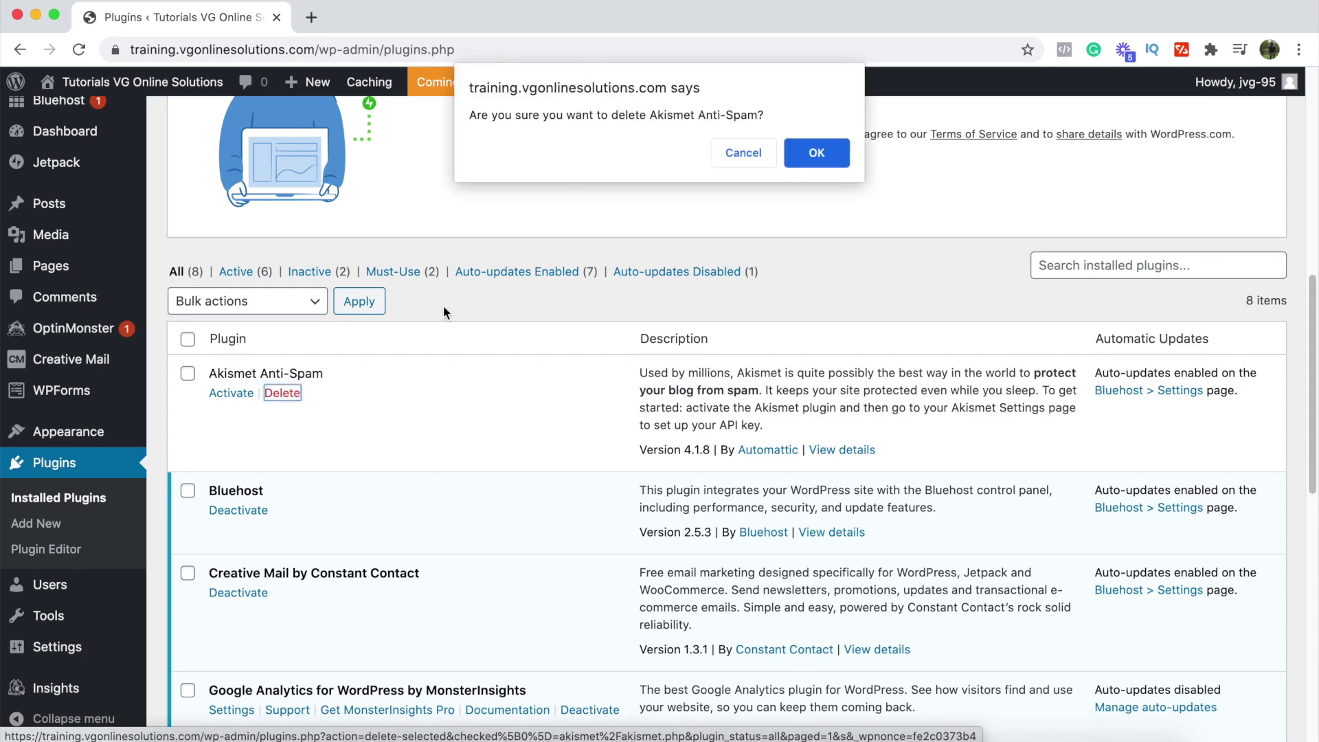
{"action": "left_click", "coordinate": [823, 155]}
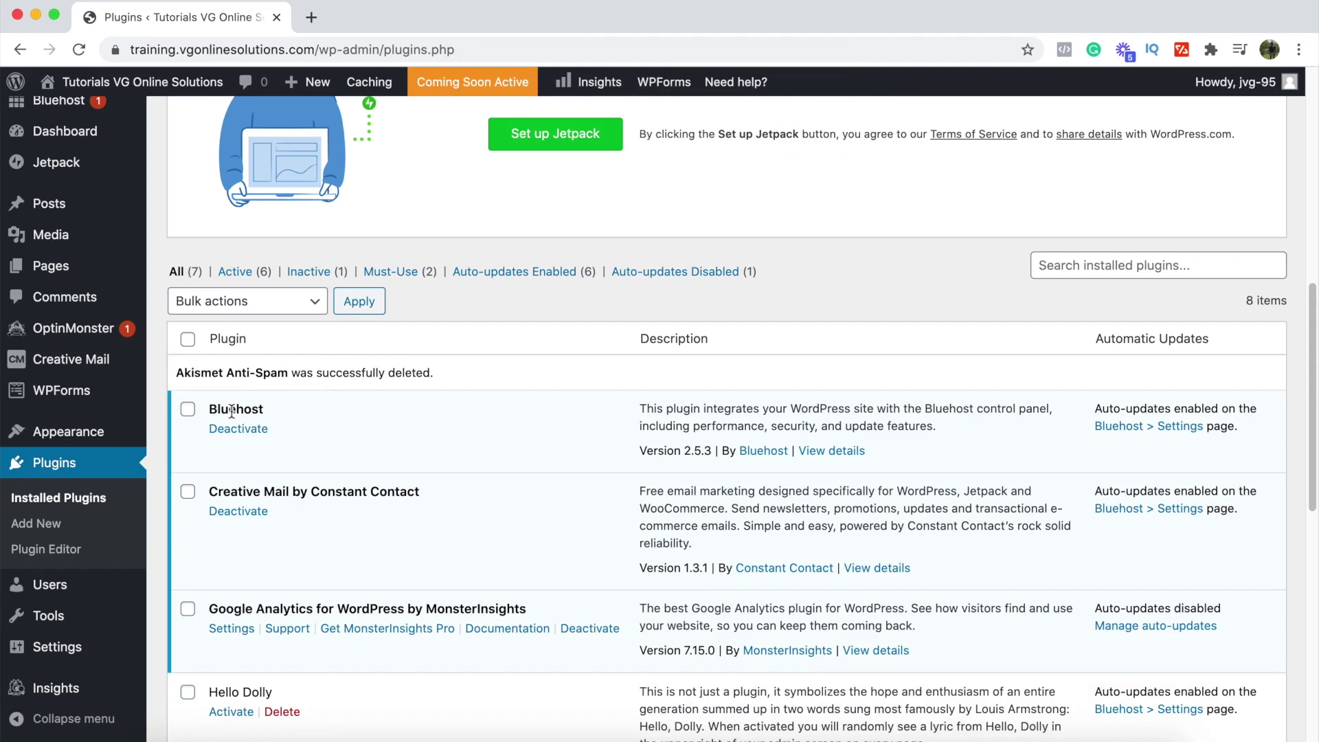
{"action": "scroll", "coordinate": [231, 410], "scroll_direction": "down", "scroll_amount": 2}
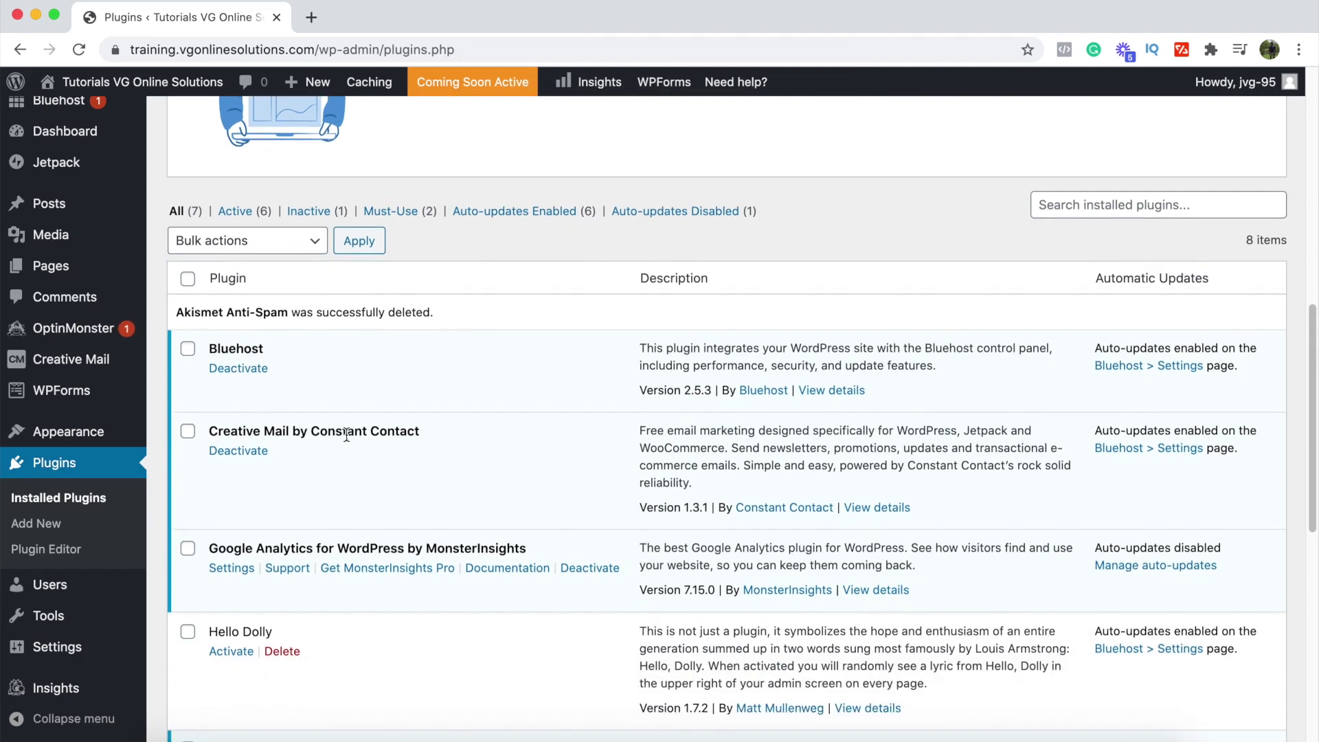
Step: Deactivate Creative Mail by Constant Contact, then delete it
{"action": "left_click", "coordinate": [235, 452]}
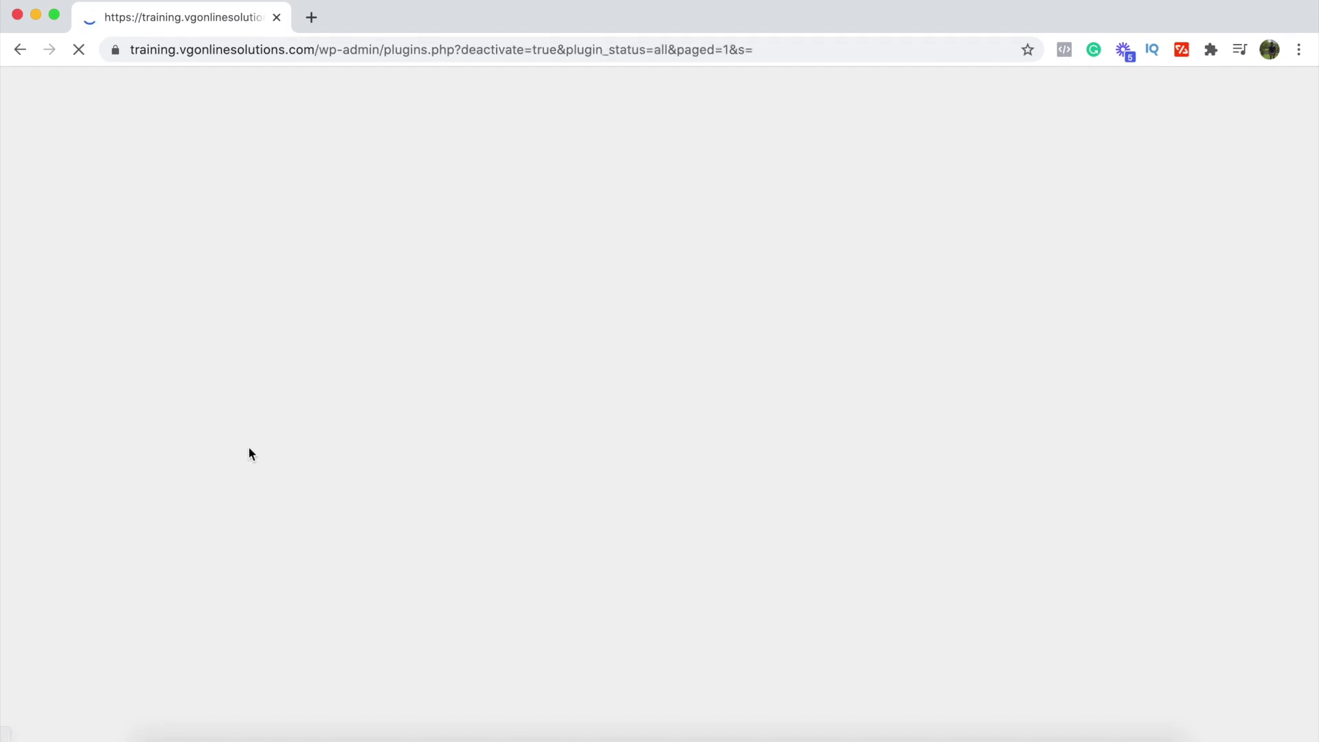
{"action": "scroll", "coordinate": [248, 446], "scroll_direction": "down", "scroll_amount": 10}
{"action": "scroll", "coordinate": [249, 446], "scroll_direction": "up", "scroll_amount": 5}
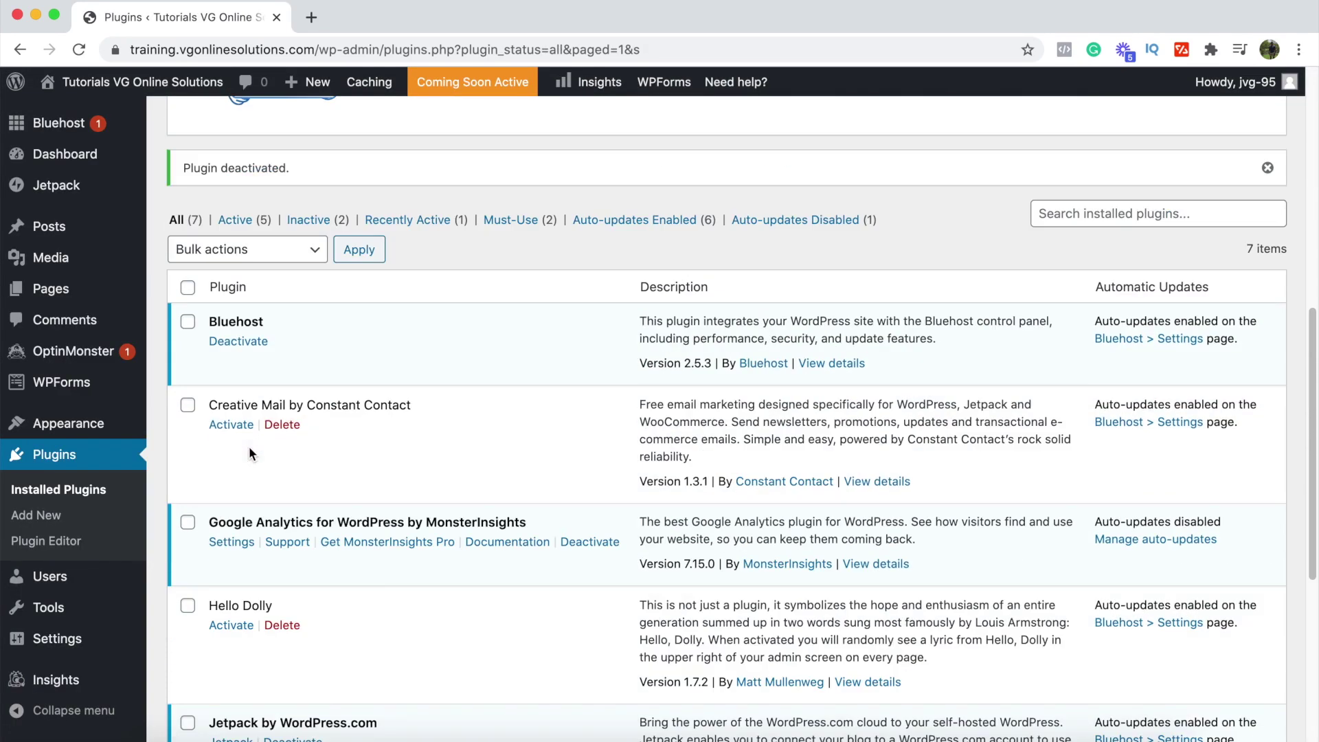
{"action": "left_click", "coordinate": [281, 424]}
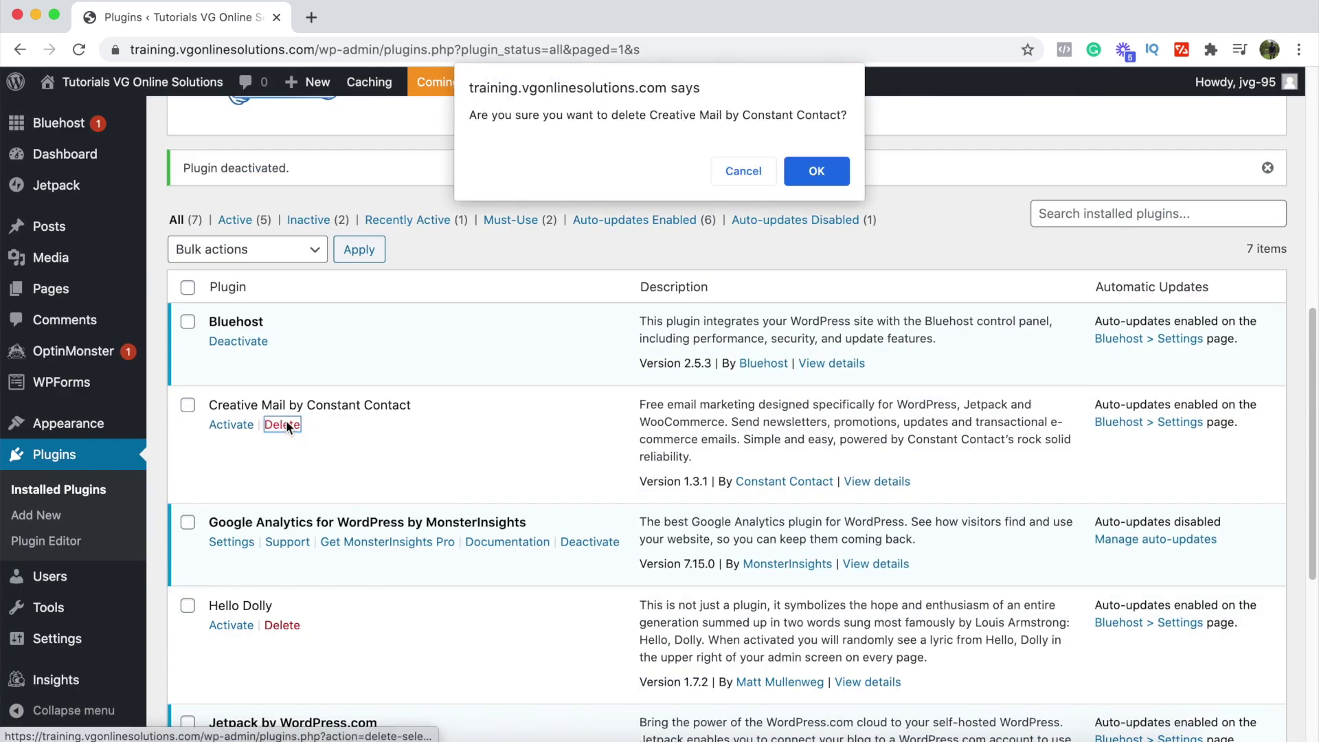
{"action": "left_click", "coordinate": [825, 177]}
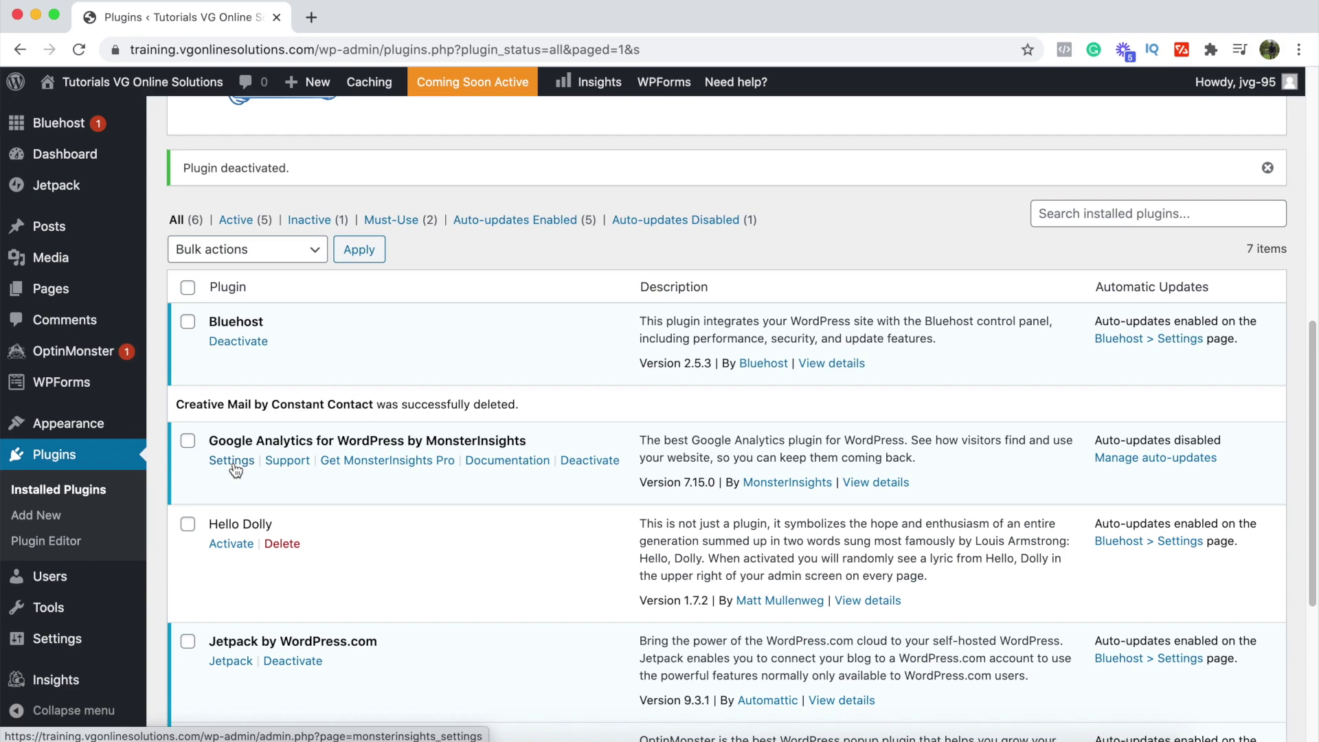
Step: Delete Hello Dolly, then deactivate and delete Jetpack along with its data
{"action": "scroll", "coordinate": [234, 470], "scroll_direction": "down", "scroll_amount": 3}
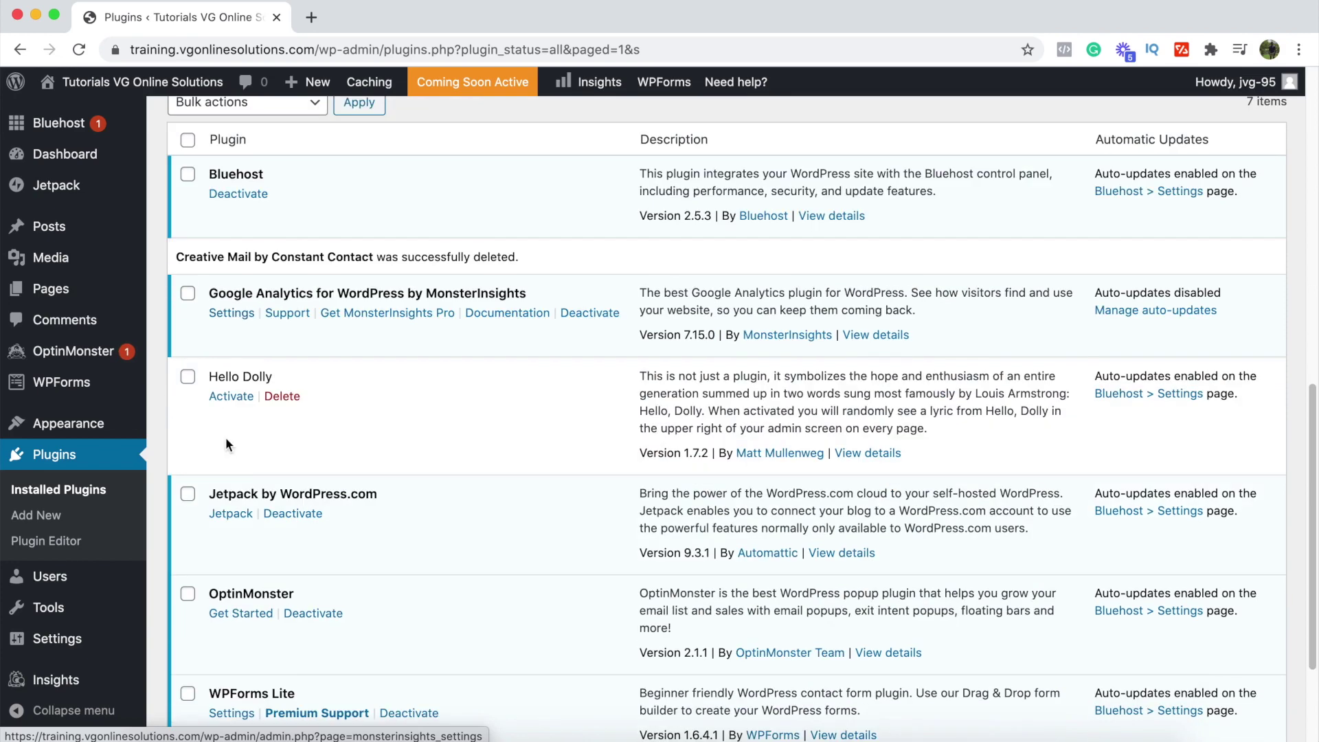
{"action": "left_click", "coordinate": [281, 396]}
{"action": "left_click", "coordinate": [806, 154]}
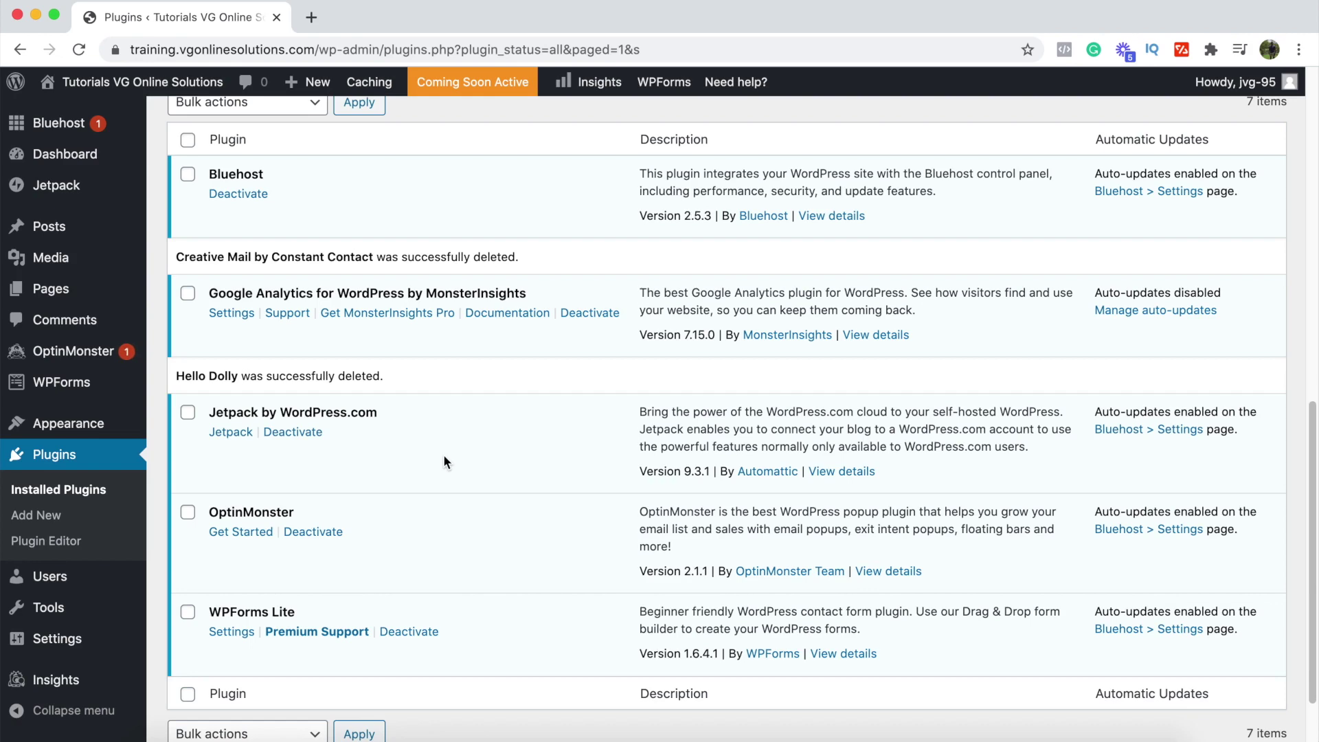
{"action": "left_click", "coordinate": [296, 433]}
{"action": "scroll", "coordinate": [295, 448], "scroll_direction": "down", "scroll_amount": 5}
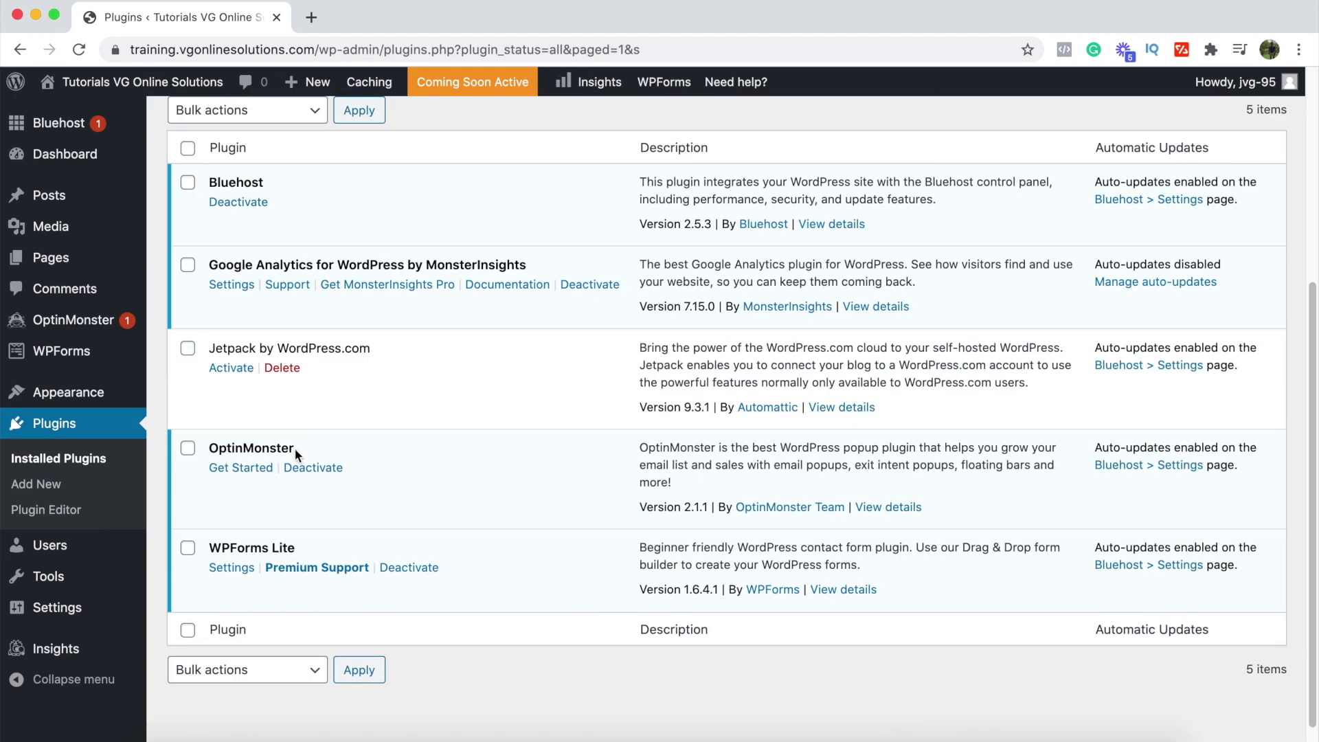
{"action": "left_click", "coordinate": [282, 370]}
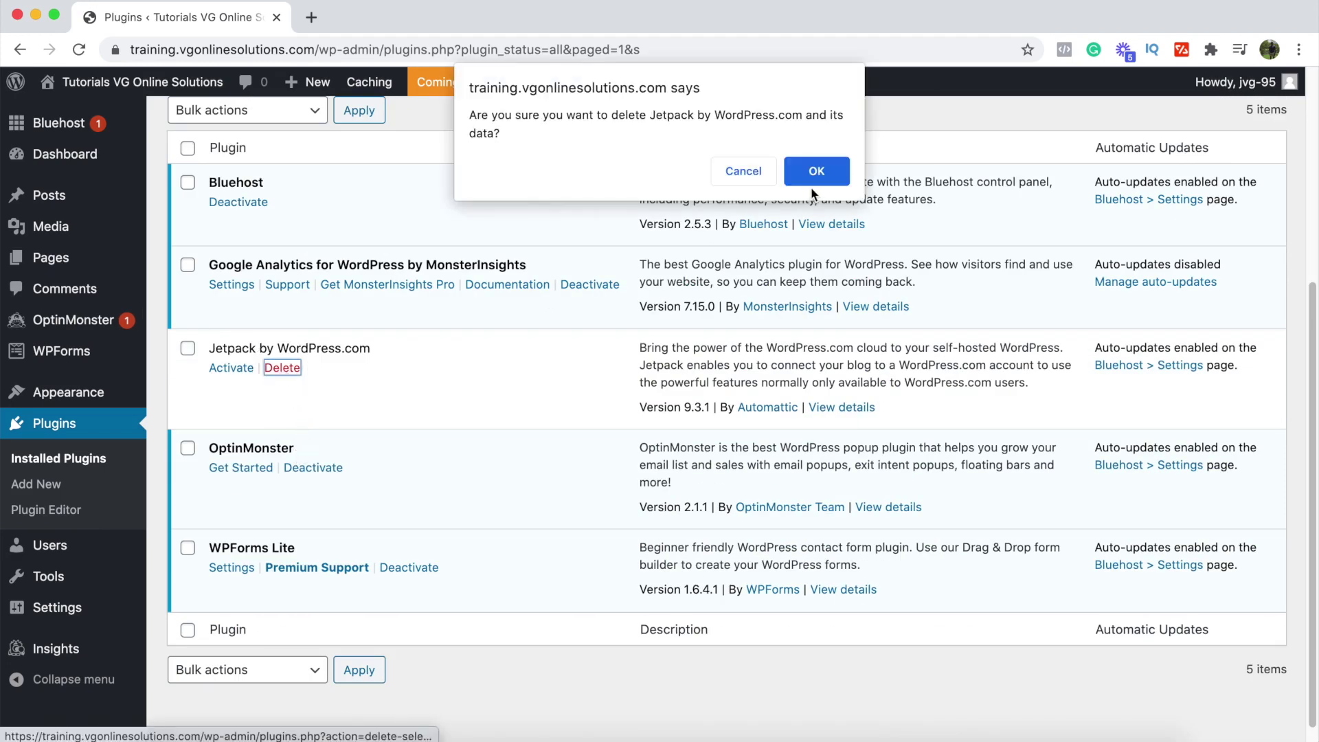
{"action": "left_click", "coordinate": [821, 172]}
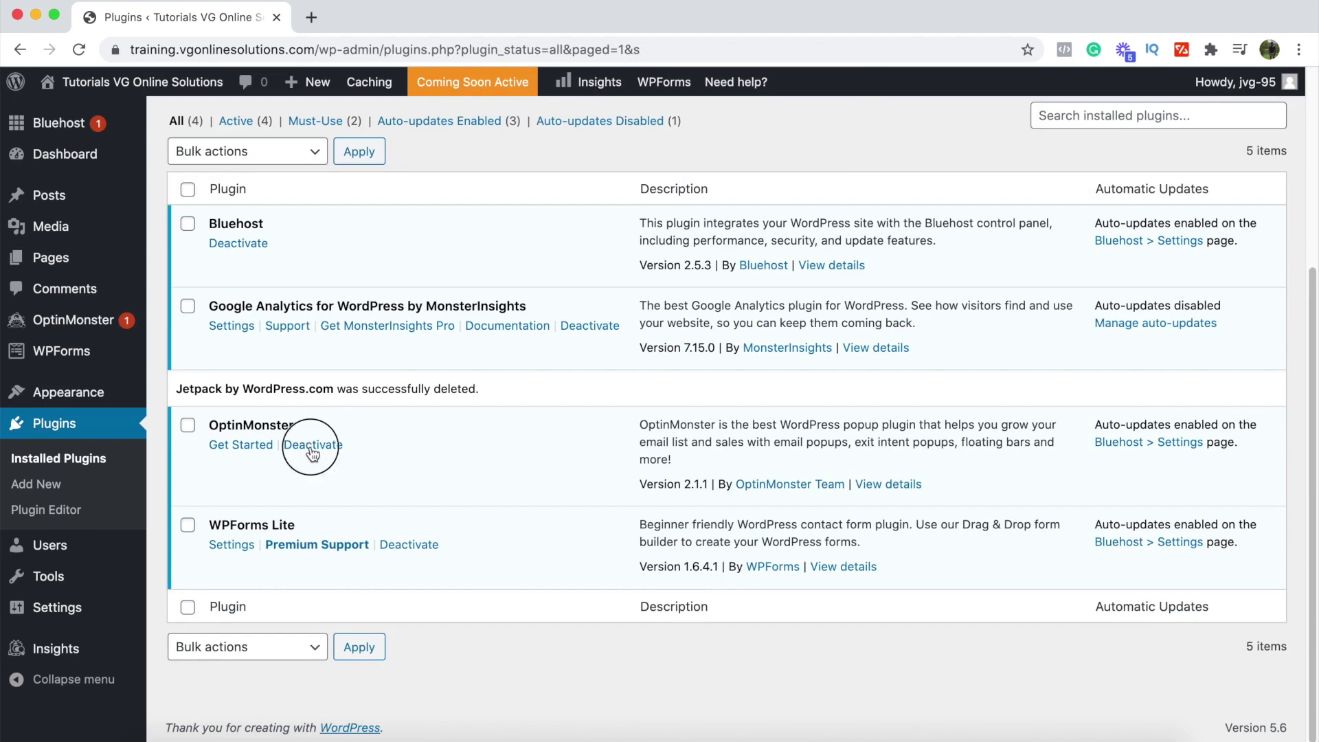
Step: Deactivate and delete OptinMonster and WPForms Lite
{"action": "left_click", "coordinate": [313, 448]}
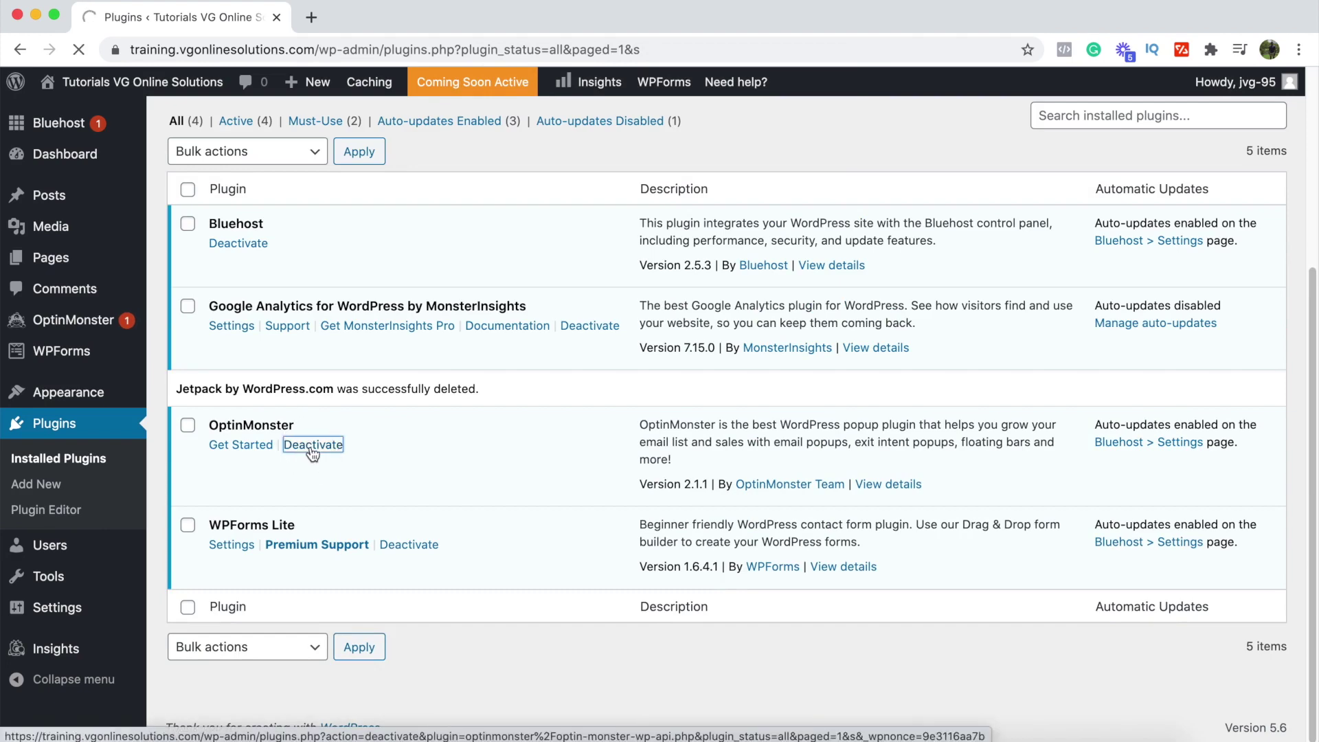
{"action": "scroll", "coordinate": [311, 452], "scroll_direction": "down", "scroll_amount": 3}
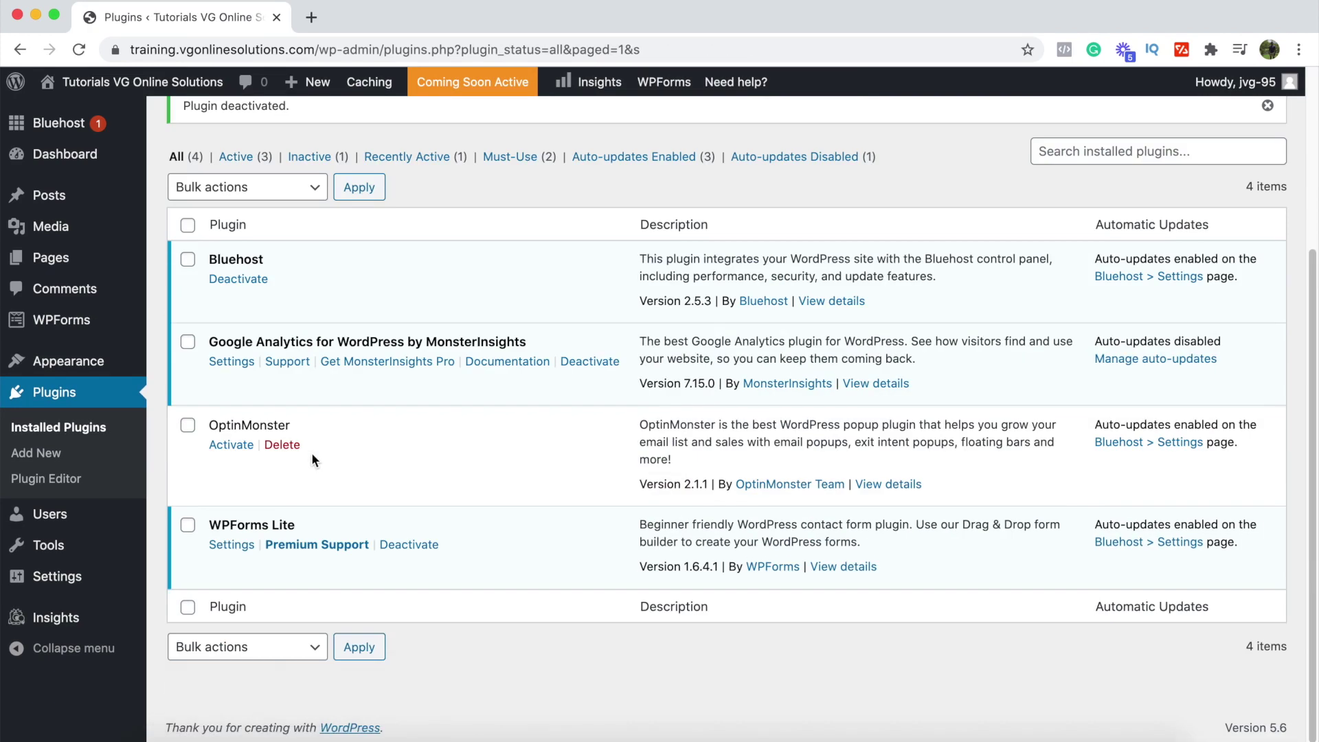
{"action": "left_click", "coordinate": [284, 448]}
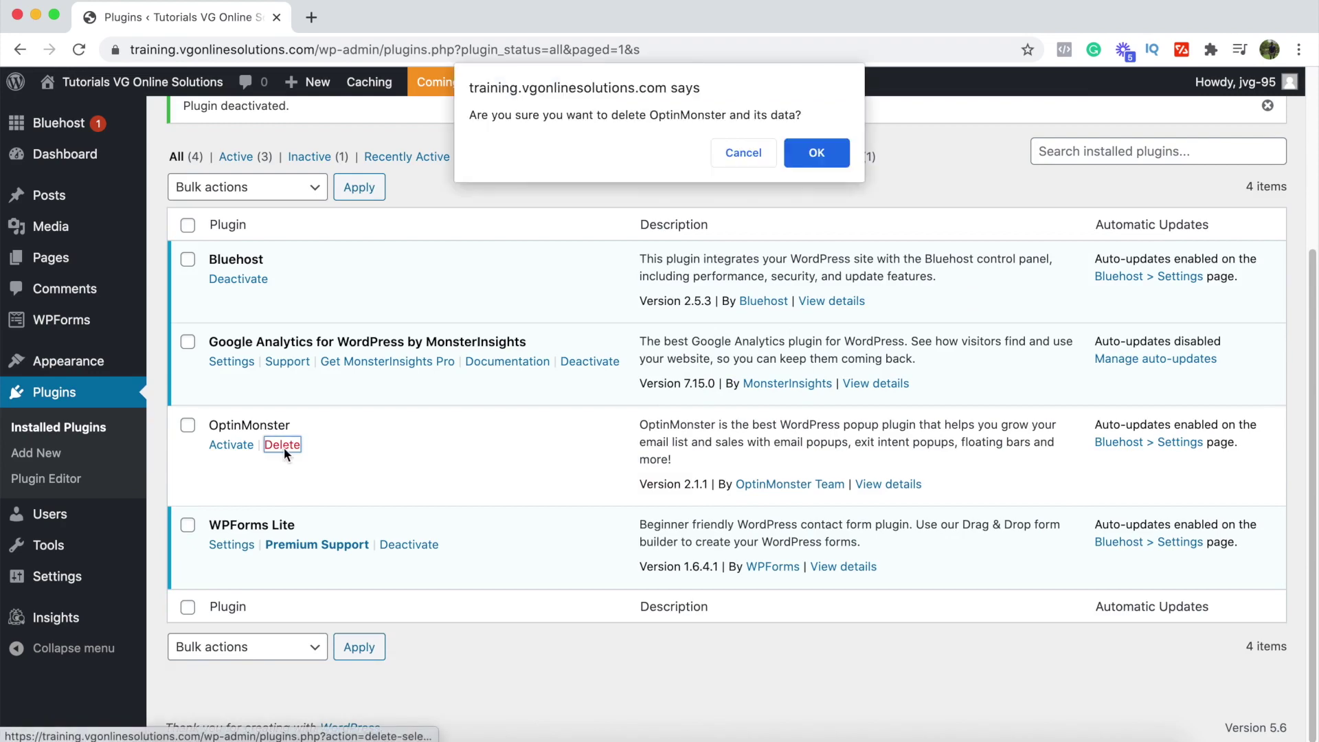
{"action": "left_click", "coordinate": [807, 147]}
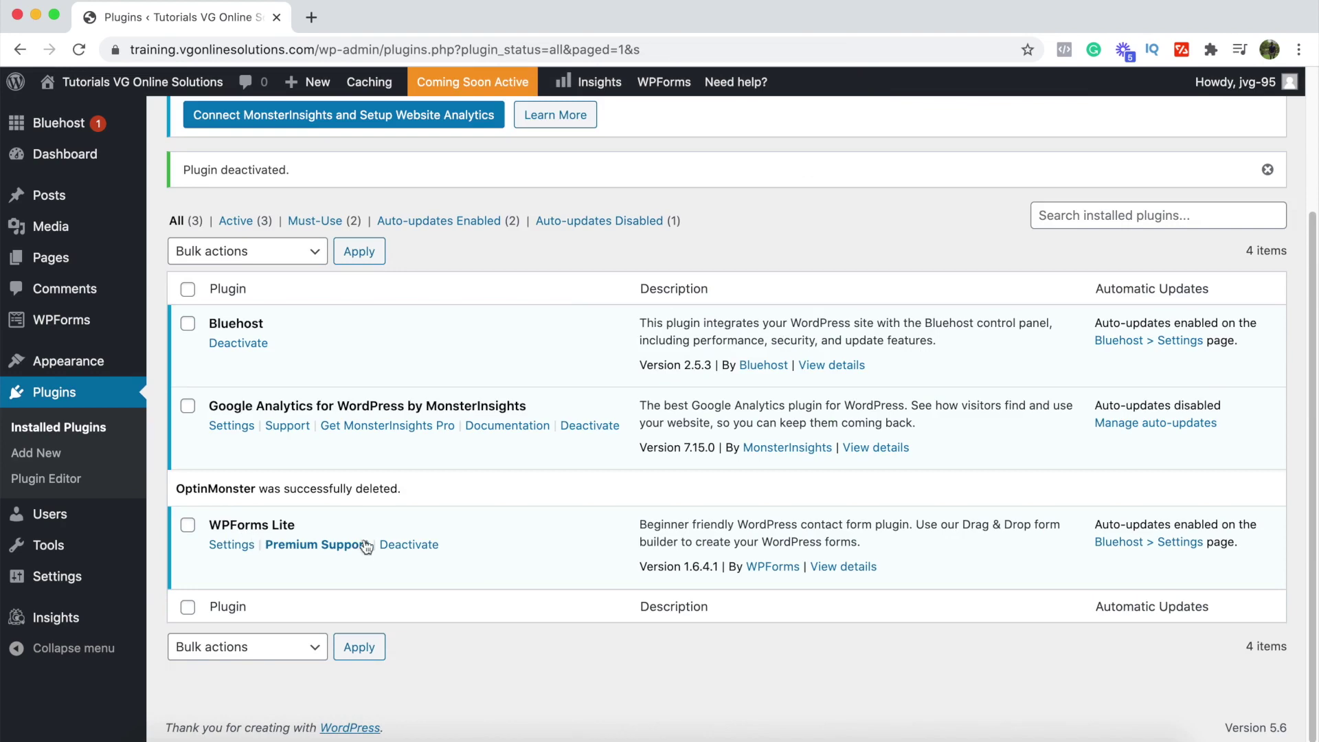
{"action": "left_click", "coordinate": [409, 546]}
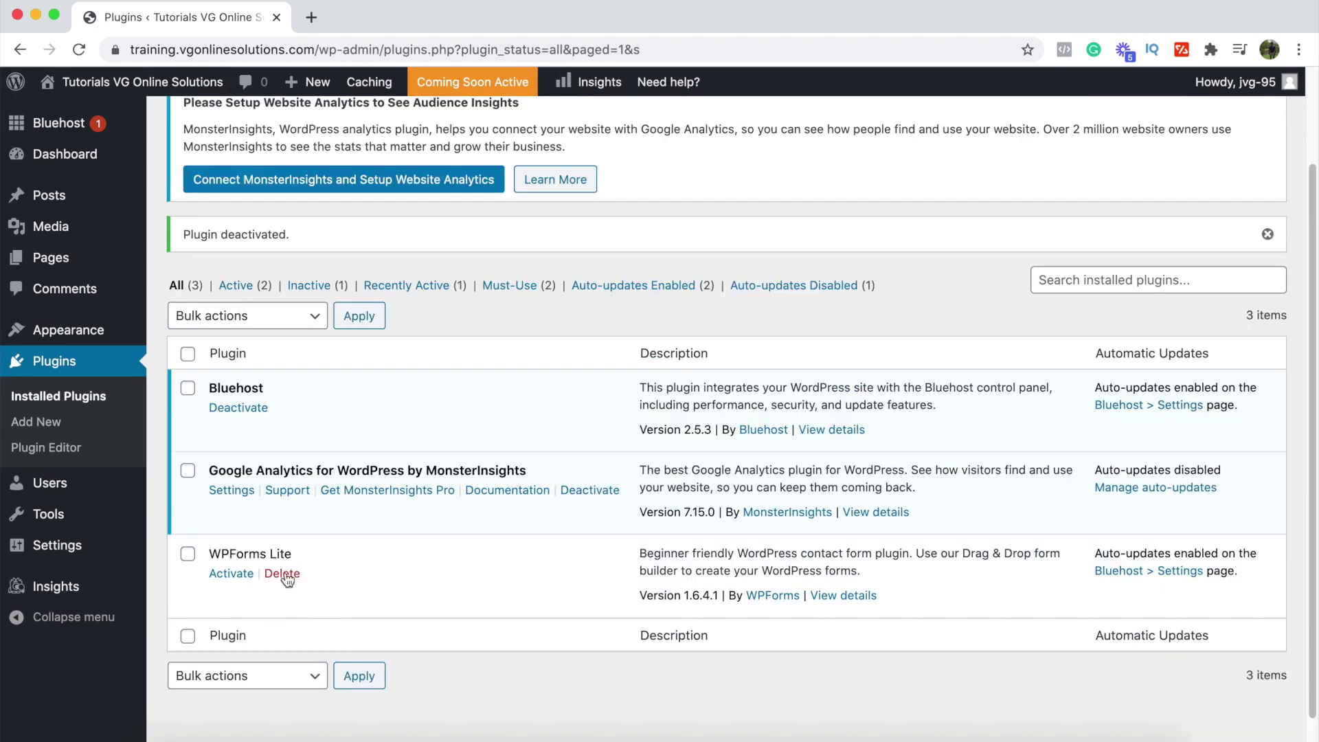
{"action": "left_click", "coordinate": [284, 574]}
{"action": "key", "text": "Return"}
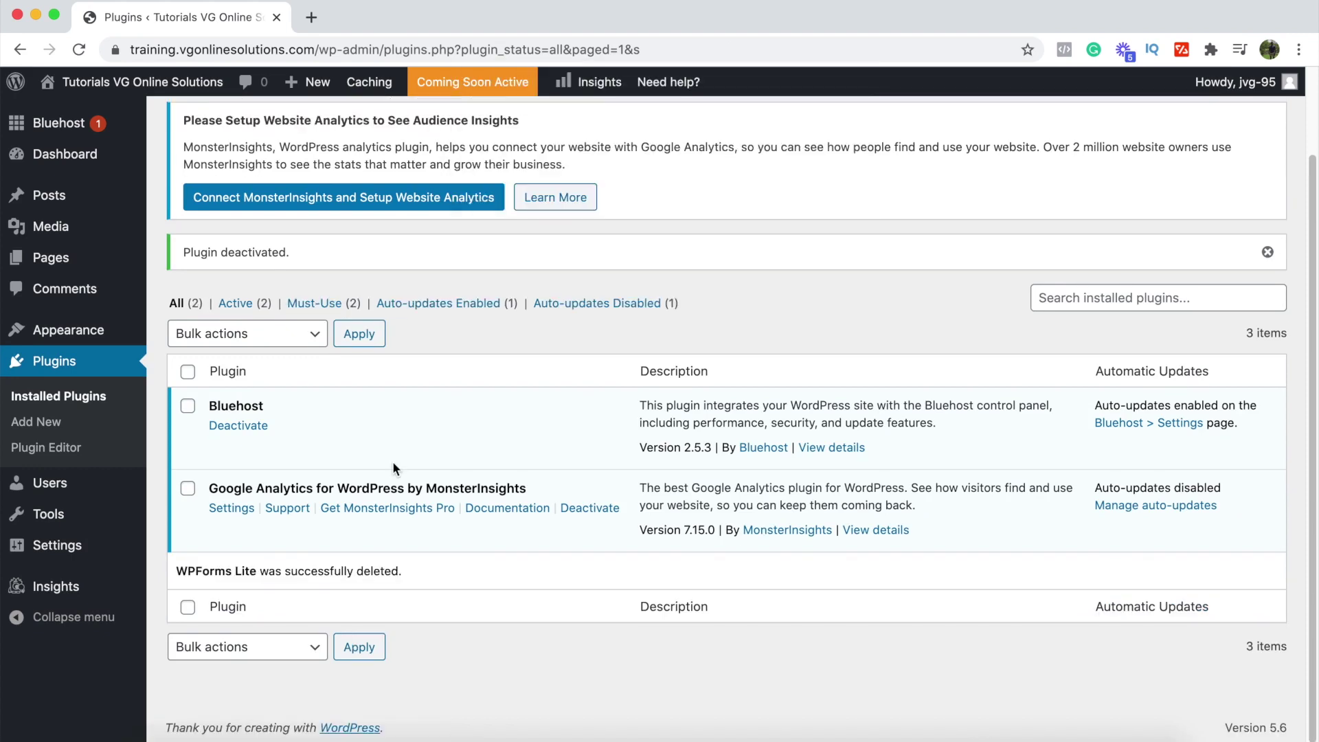
{"action": "key", "text": "ctrl+Right"}
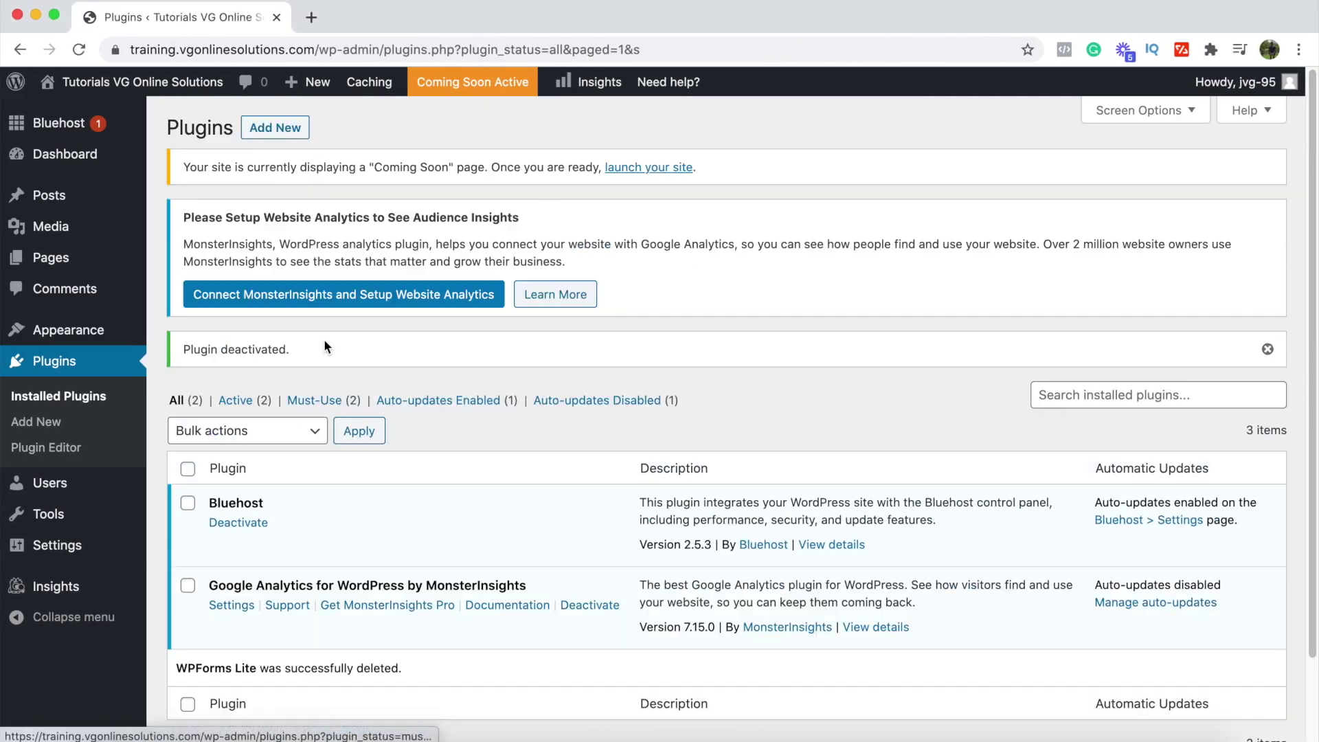
Step: Search the Add Plugins directory for 'wordfence'
{"action": "left_click", "coordinate": [275, 125]}
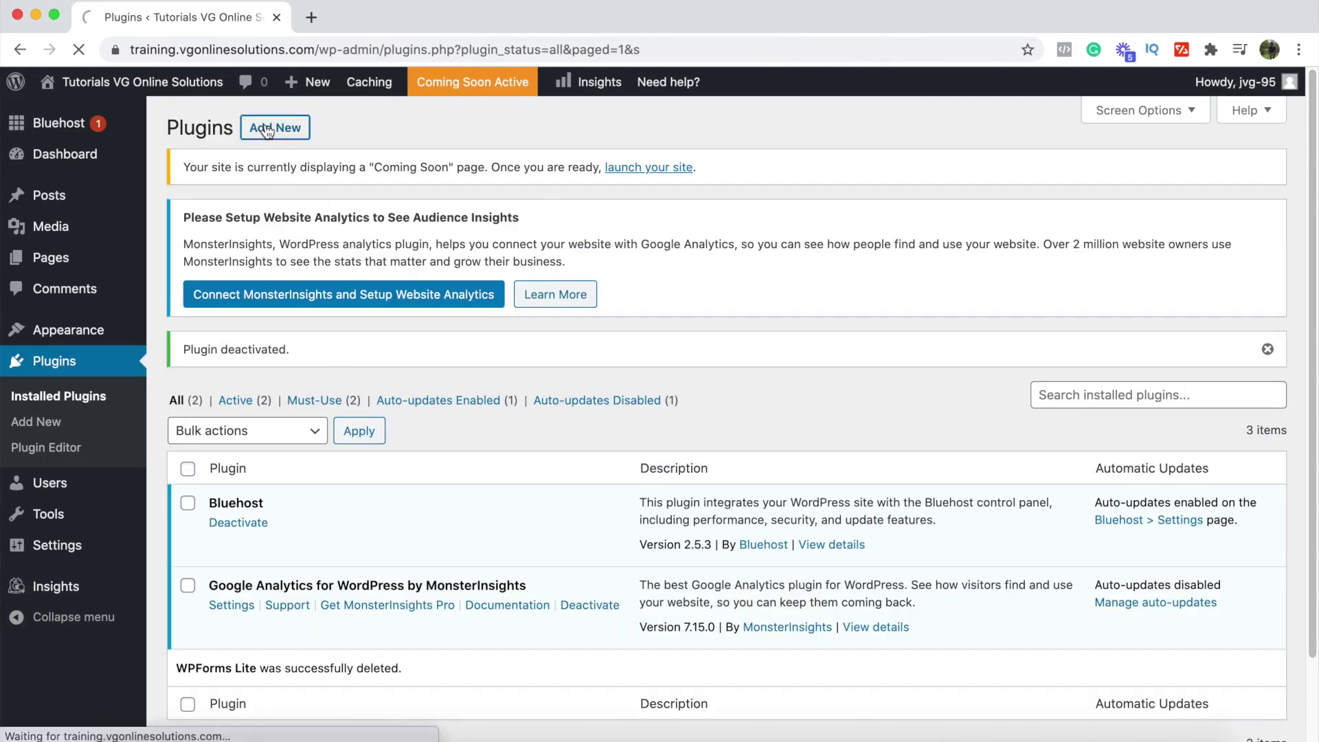
{"action": "left_click", "coordinate": [1057, 357]}
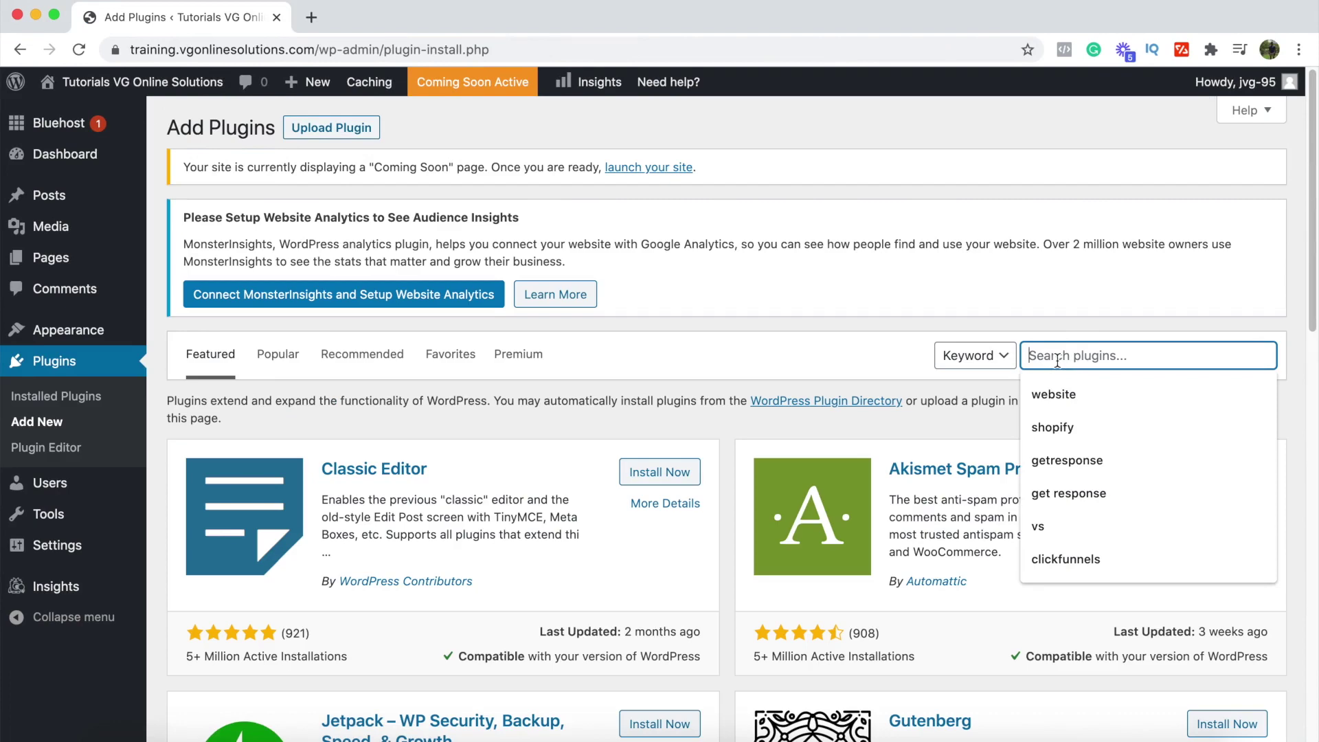
{"action": "type", "text": "word"}
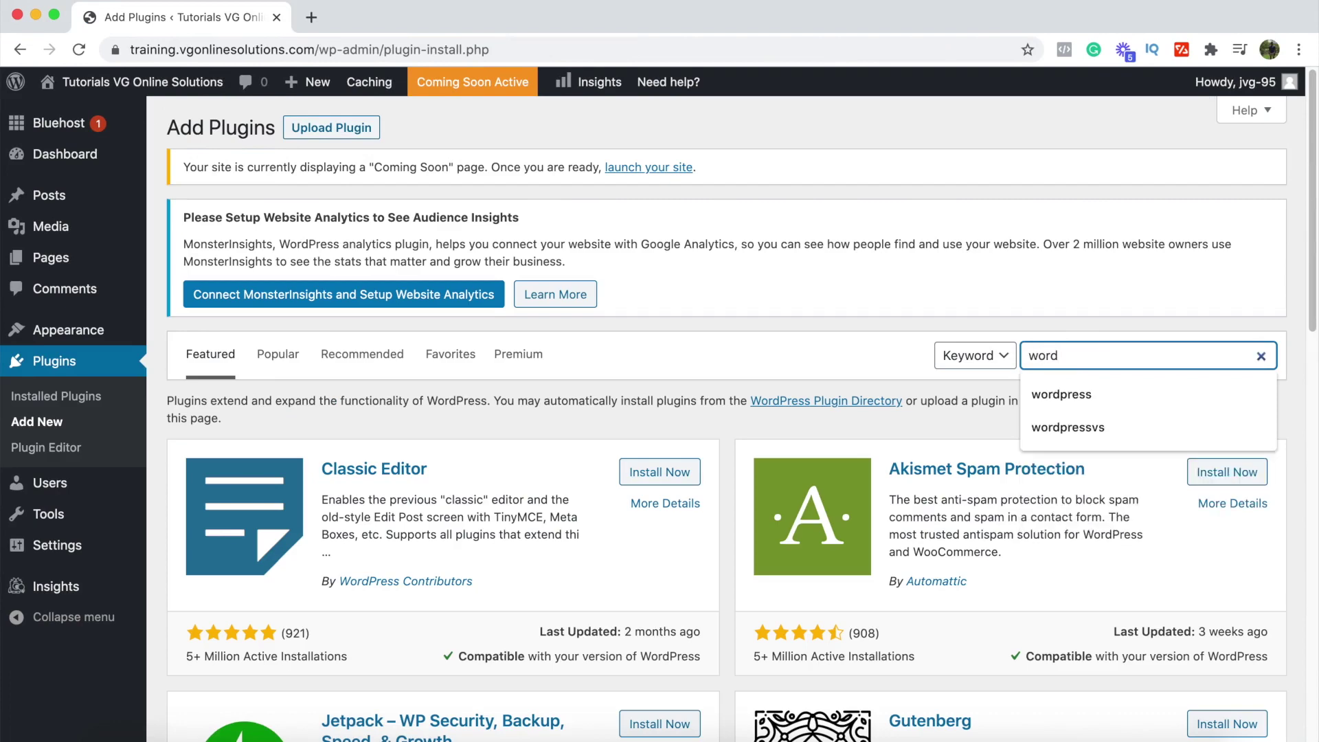
{"action": "type", "text": "fence"}
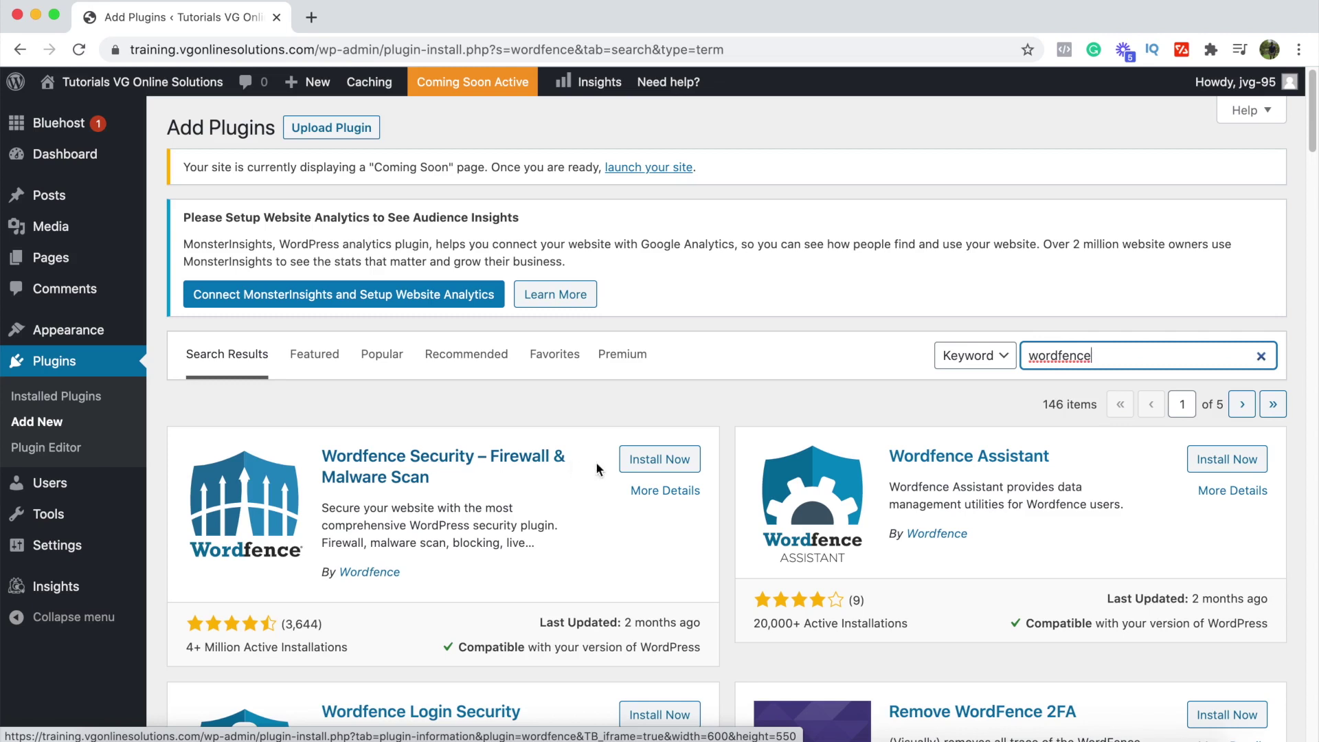
Step: Install and activate Wordfence Security, then enter a Gmail address for security alerts
{"action": "left_click", "coordinate": [658, 459]}
{"action": "left_click", "coordinate": [663, 463]}
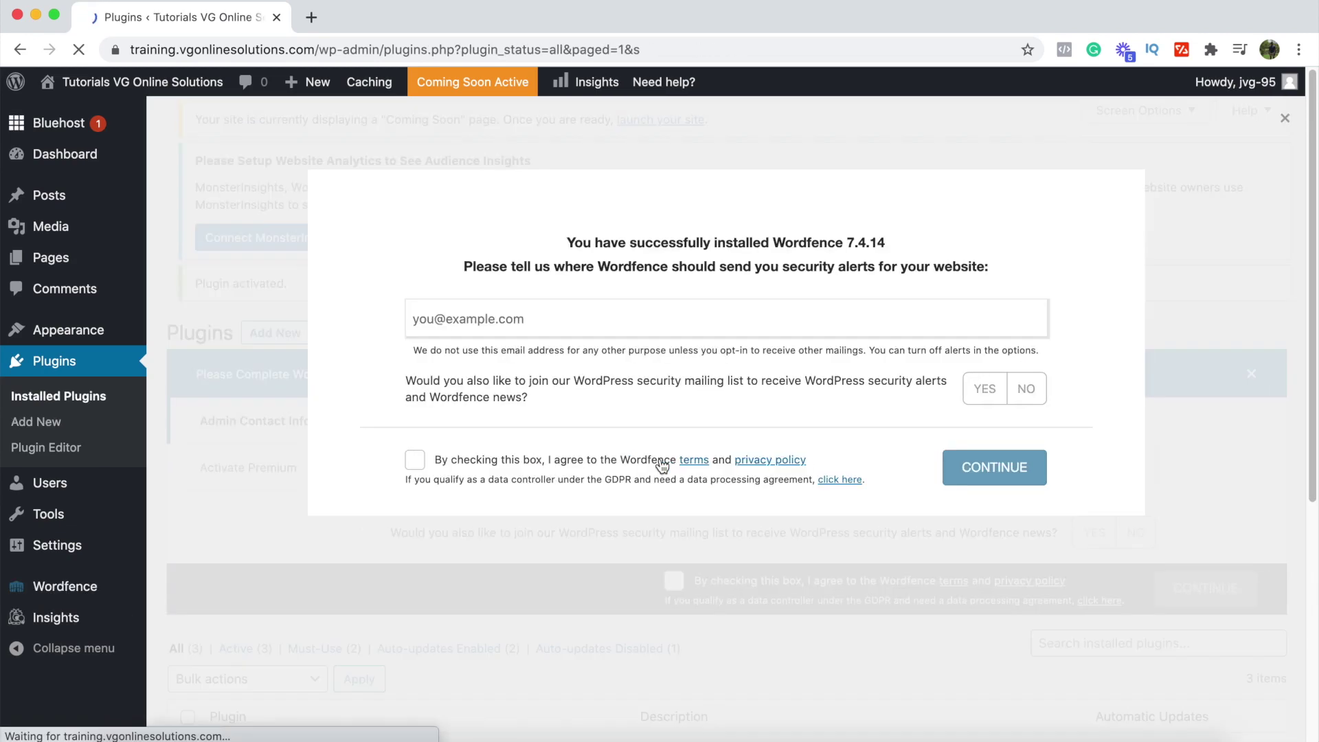
{"action": "left_click", "coordinate": [477, 366]}
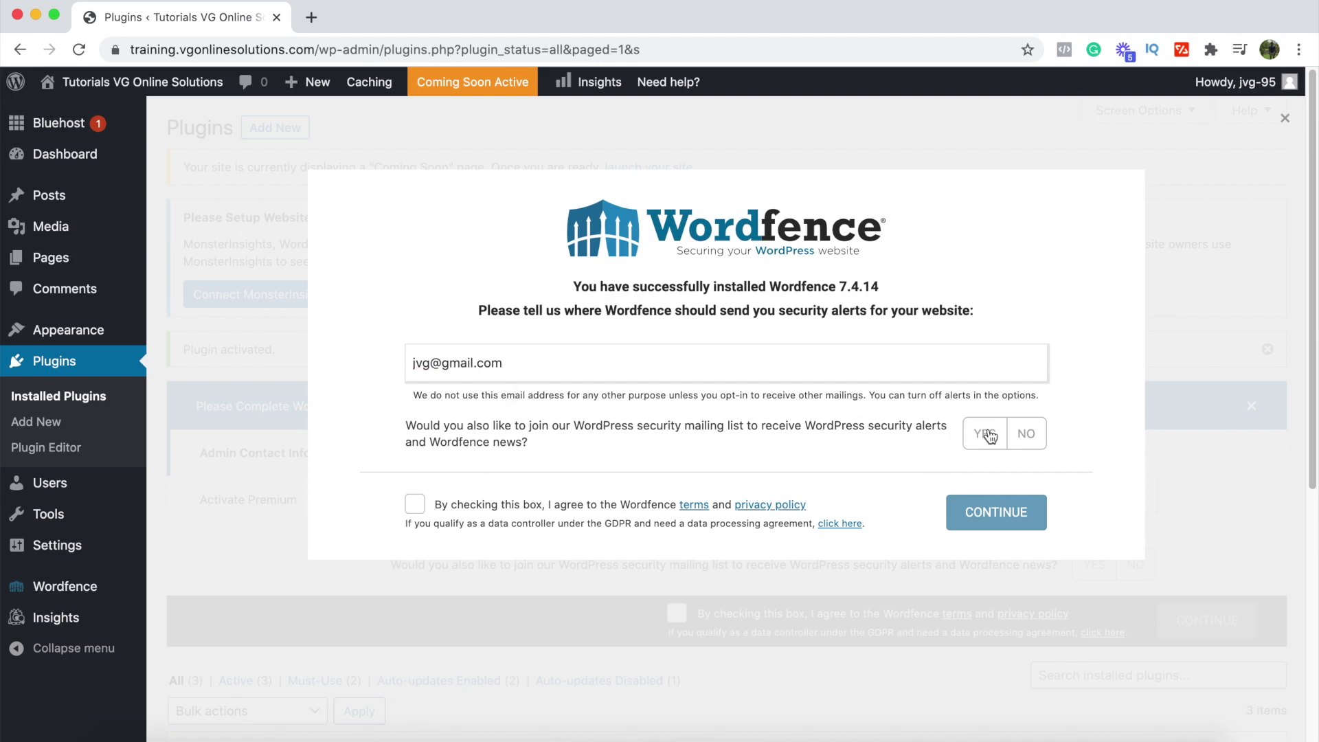
Step: Decline the mailing list, accept the terms, continue, and skip the premium license key
{"action": "left_click", "coordinate": [1030, 437]}
{"action": "left_click", "coordinate": [414, 509]}
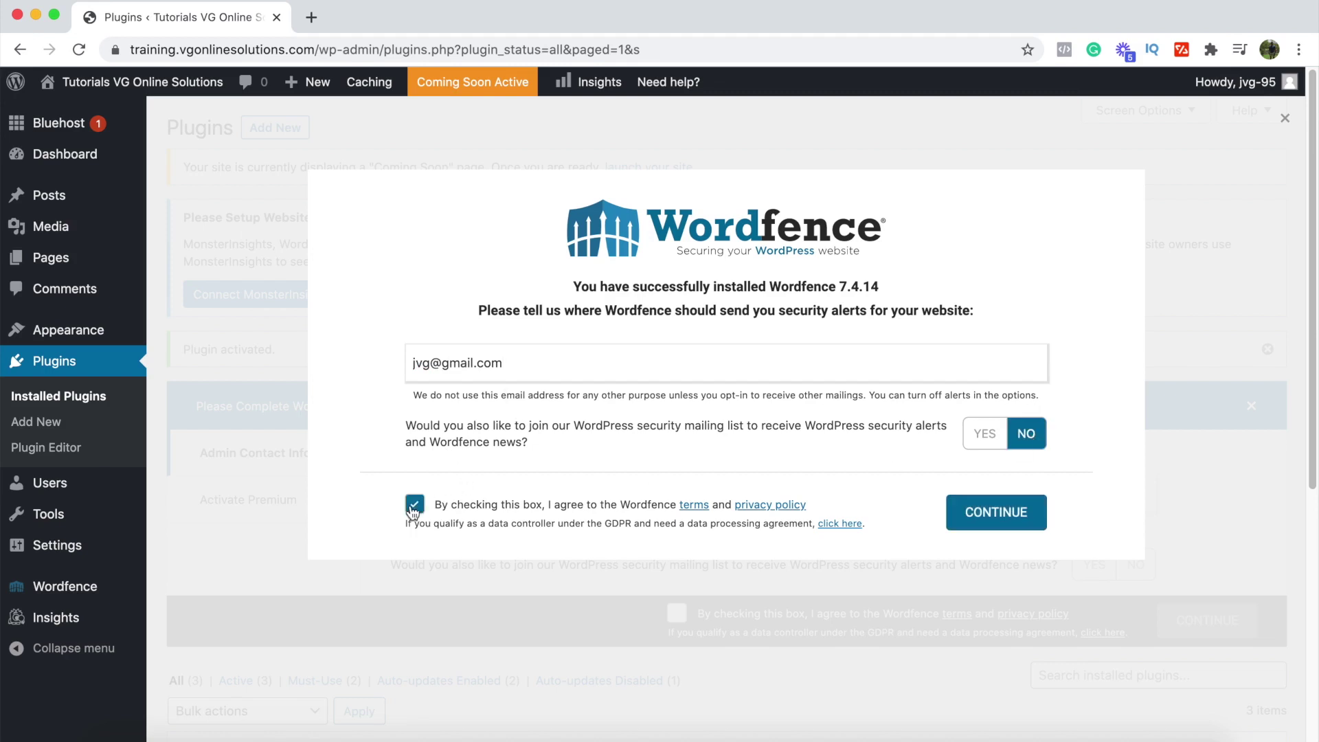
{"action": "left_click", "coordinate": [968, 516]}
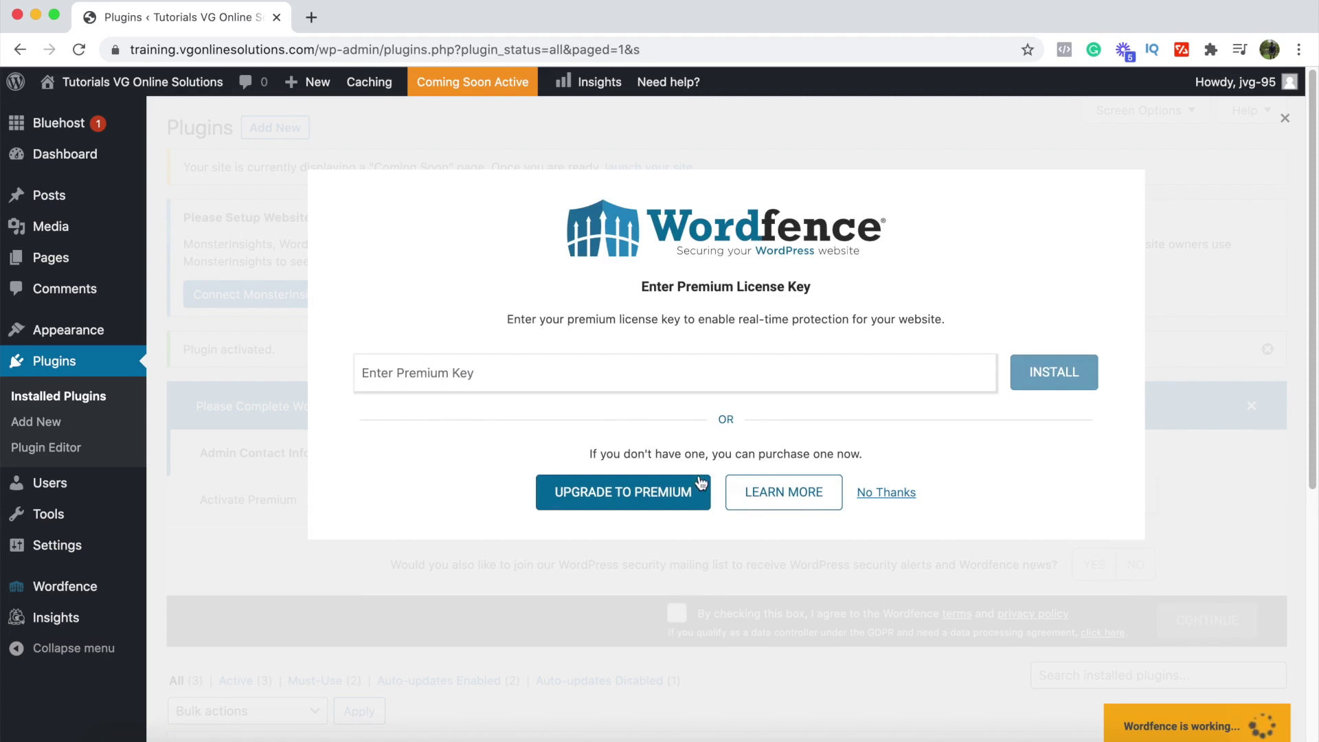
{"action": "left_click", "coordinate": [885, 493]}
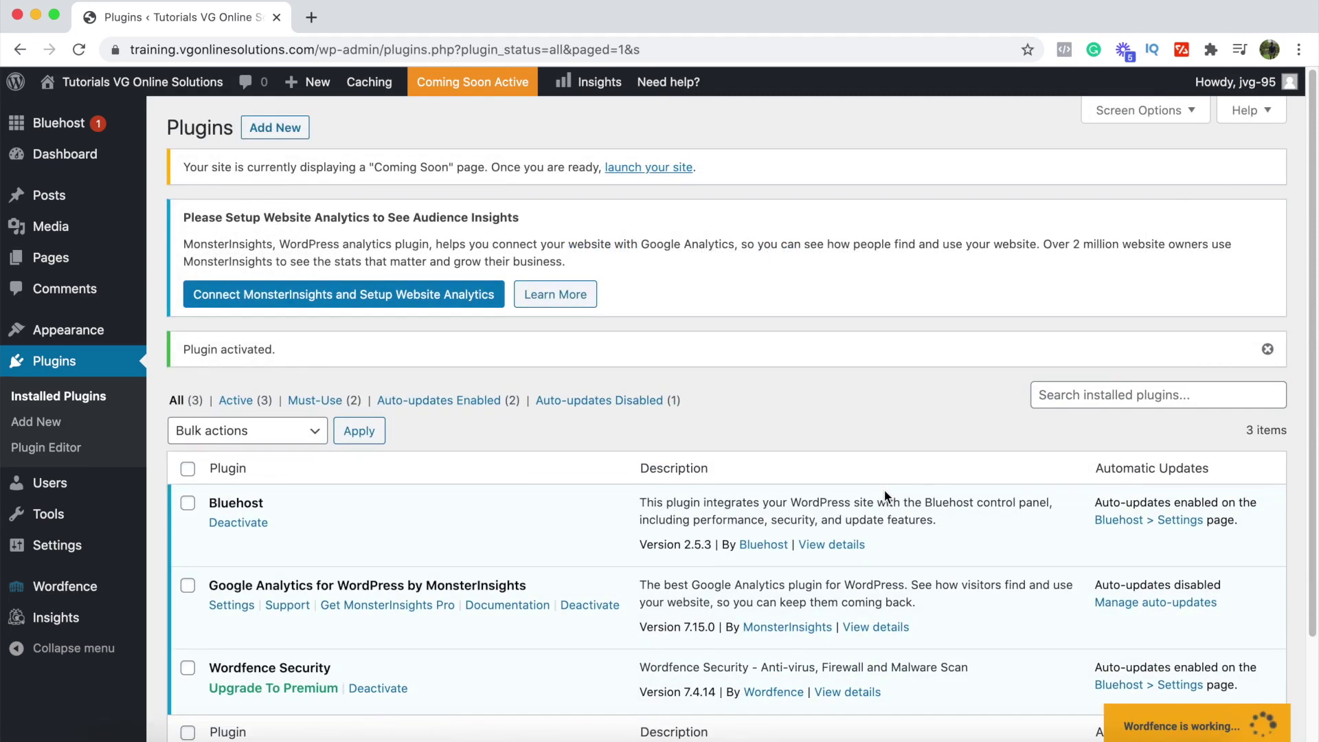
{"action": "scroll", "coordinate": [454, 505], "scroll_direction": "down", "scroll_amount": 2}
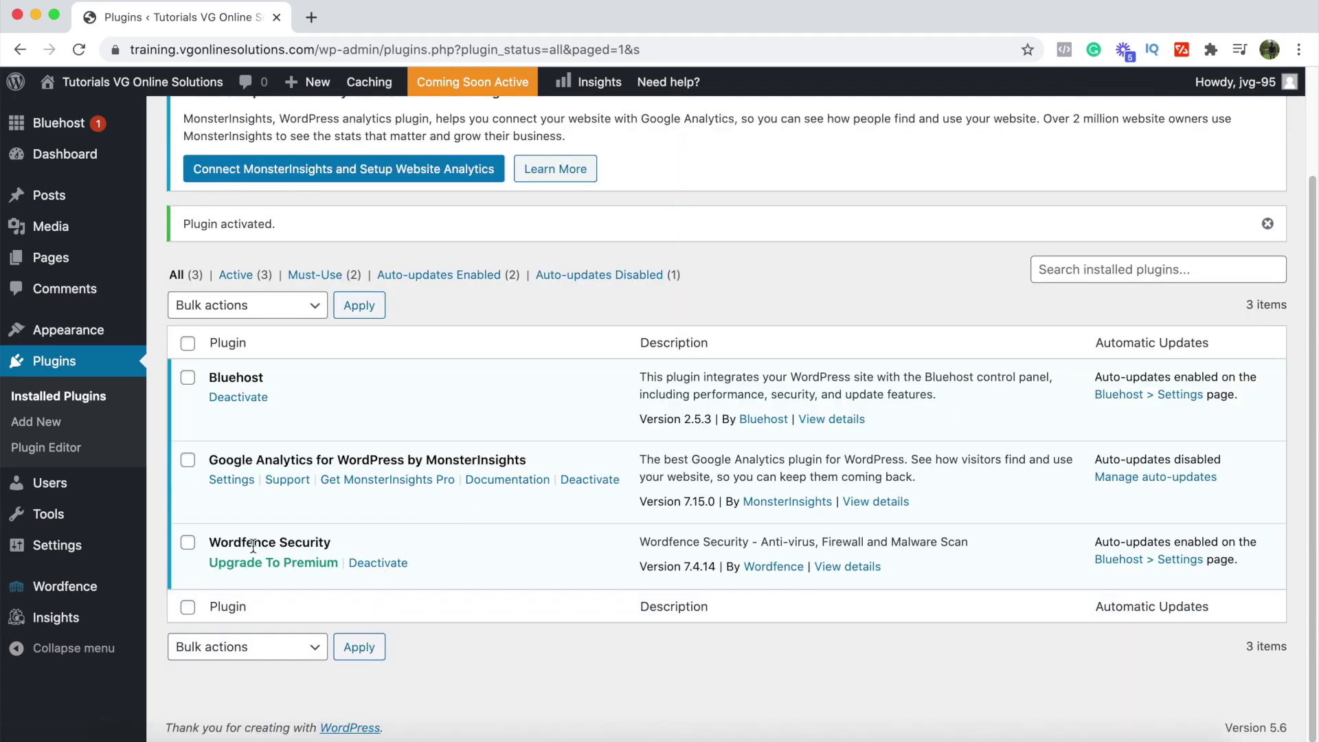
Step: Open the Wordfence Dashboard, advance past the first tour tip and close the tour
{"action": "left_click", "coordinate": [41, 590]}
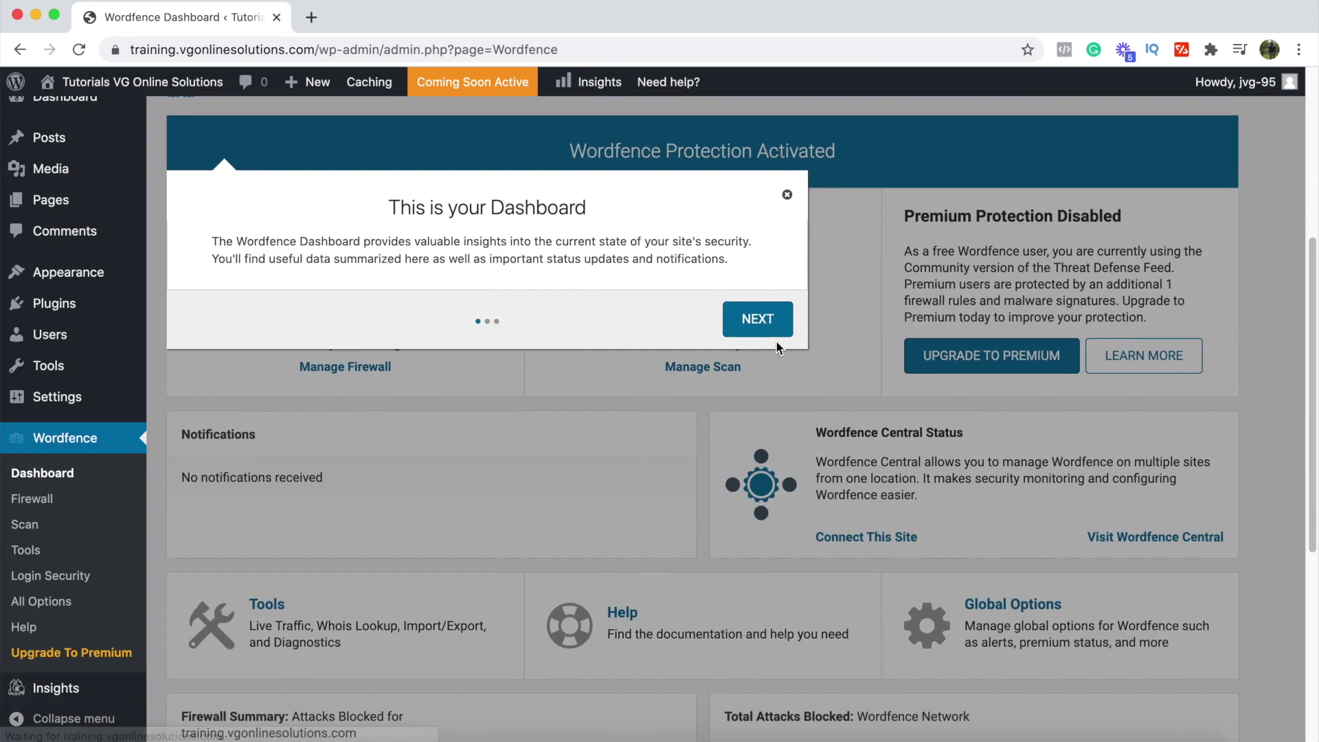
{"action": "left_click", "coordinate": [769, 319]}
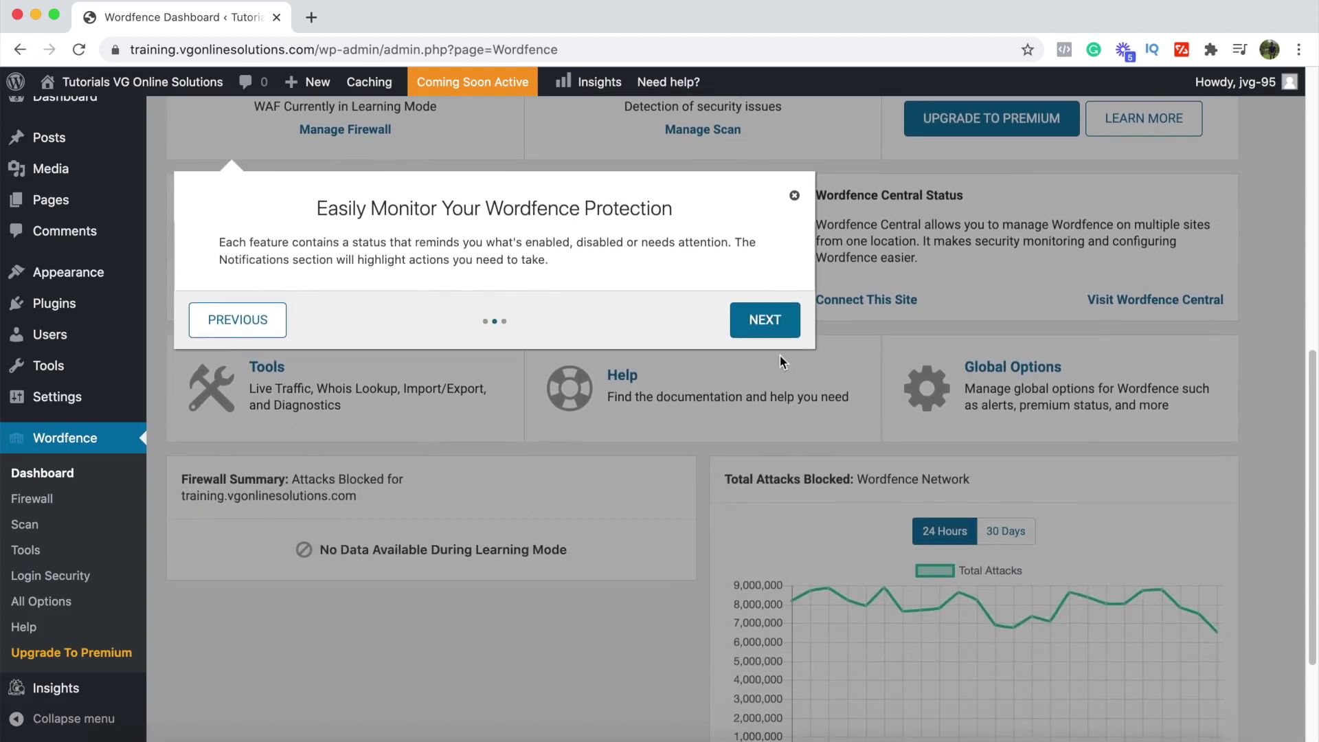
{"action": "left_click", "coordinate": [794, 196]}
{"action": "scroll", "coordinate": [701, 419], "scroll_direction": "down", "scroll_amount": 5}
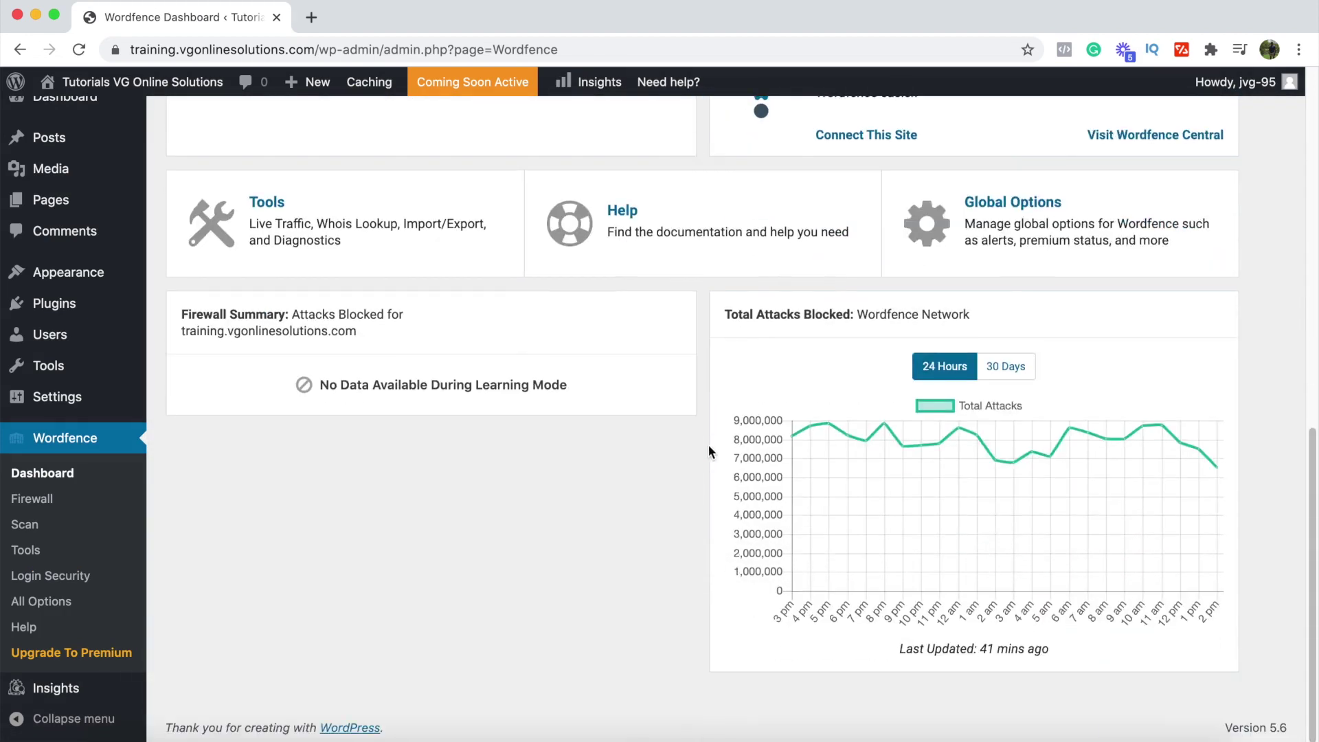
{"action": "scroll", "coordinate": [711, 448], "scroll_direction": "up", "scroll_amount": 12}
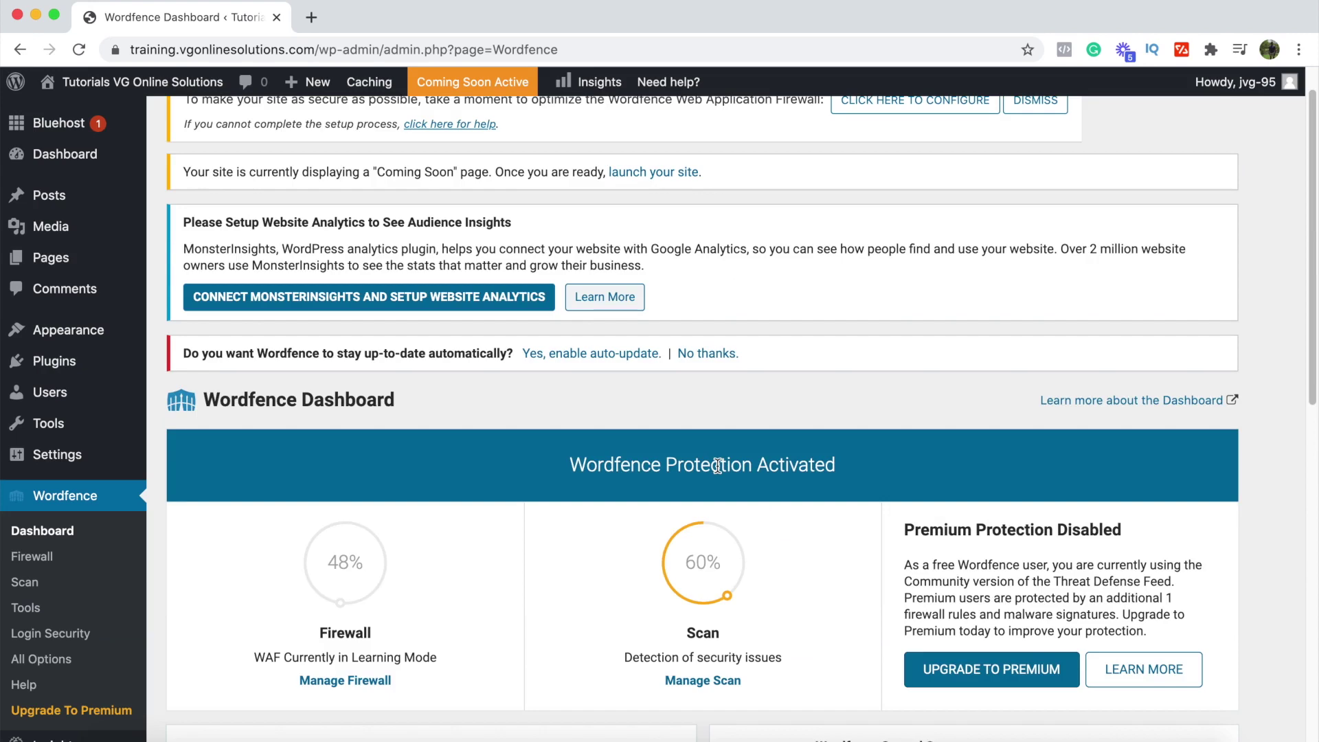
{"action": "scroll", "coordinate": [716, 465], "scroll_direction": "down", "scroll_amount": 8}
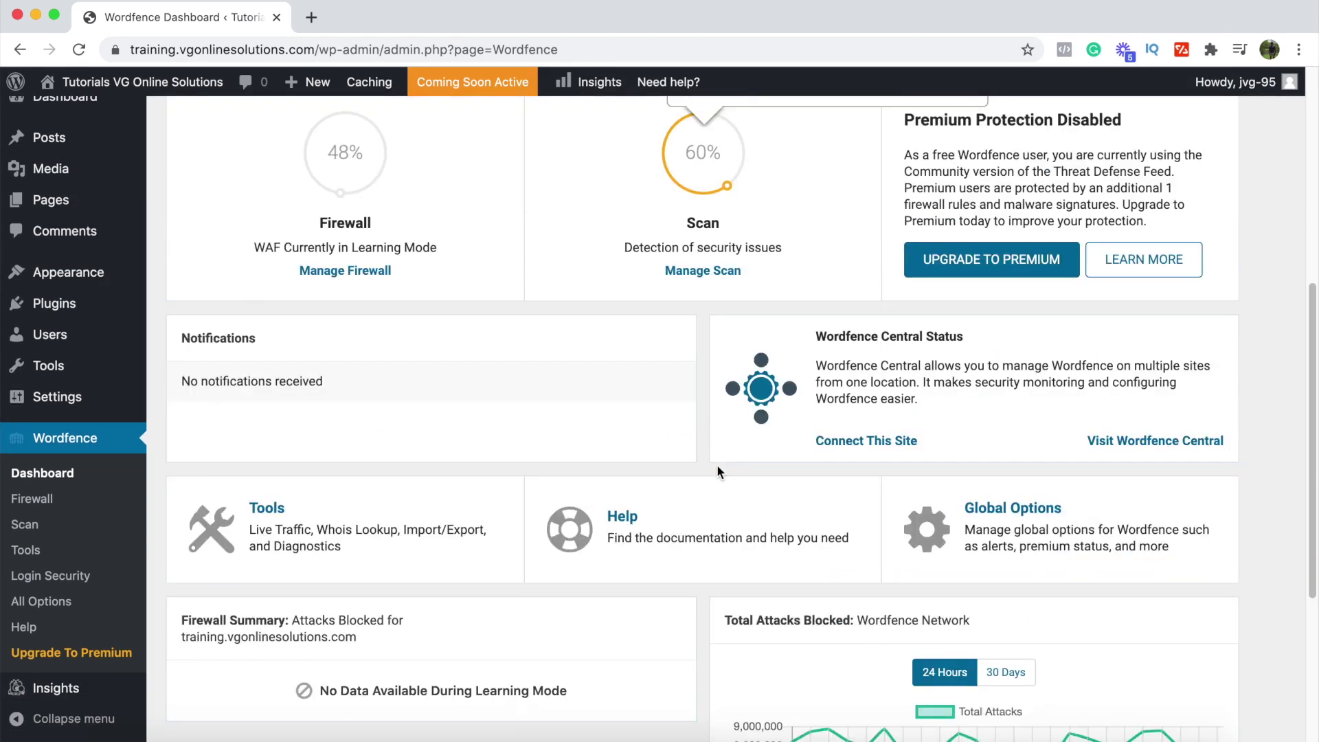
{"action": "scroll", "coordinate": [717, 471], "scroll_direction": "up", "scroll_amount": 10}
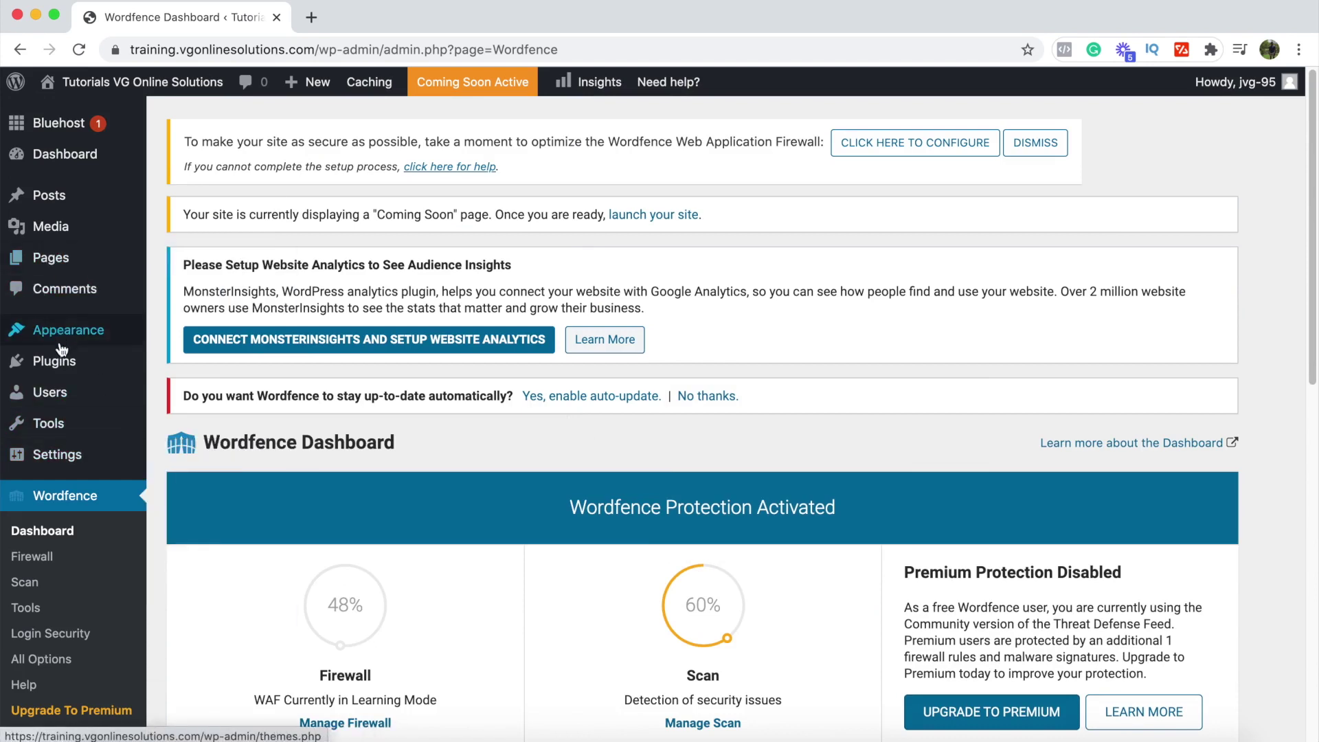
Step: Search plugins for 'updraft', install and activate UpdraftPlus, and go to its Settings
{"action": "left_click", "coordinate": [57, 366]}
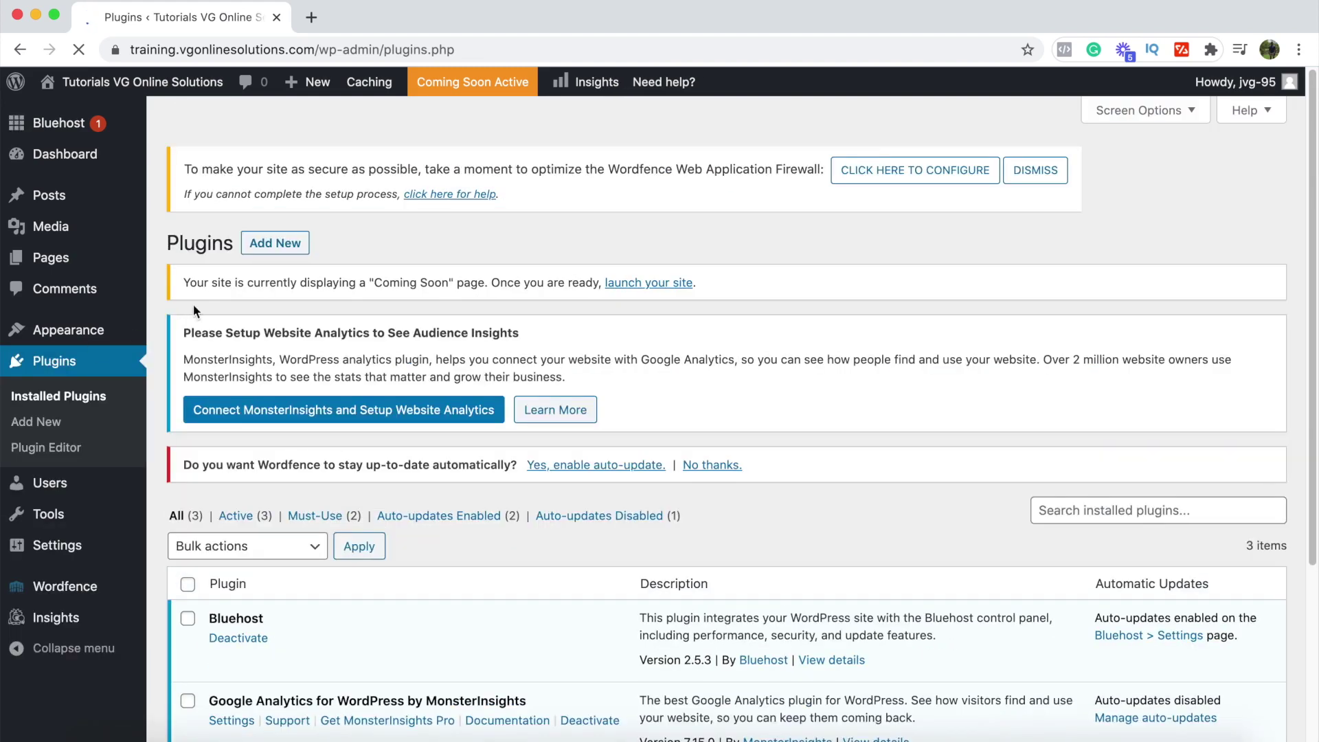
{"action": "left_click", "coordinate": [278, 244]}
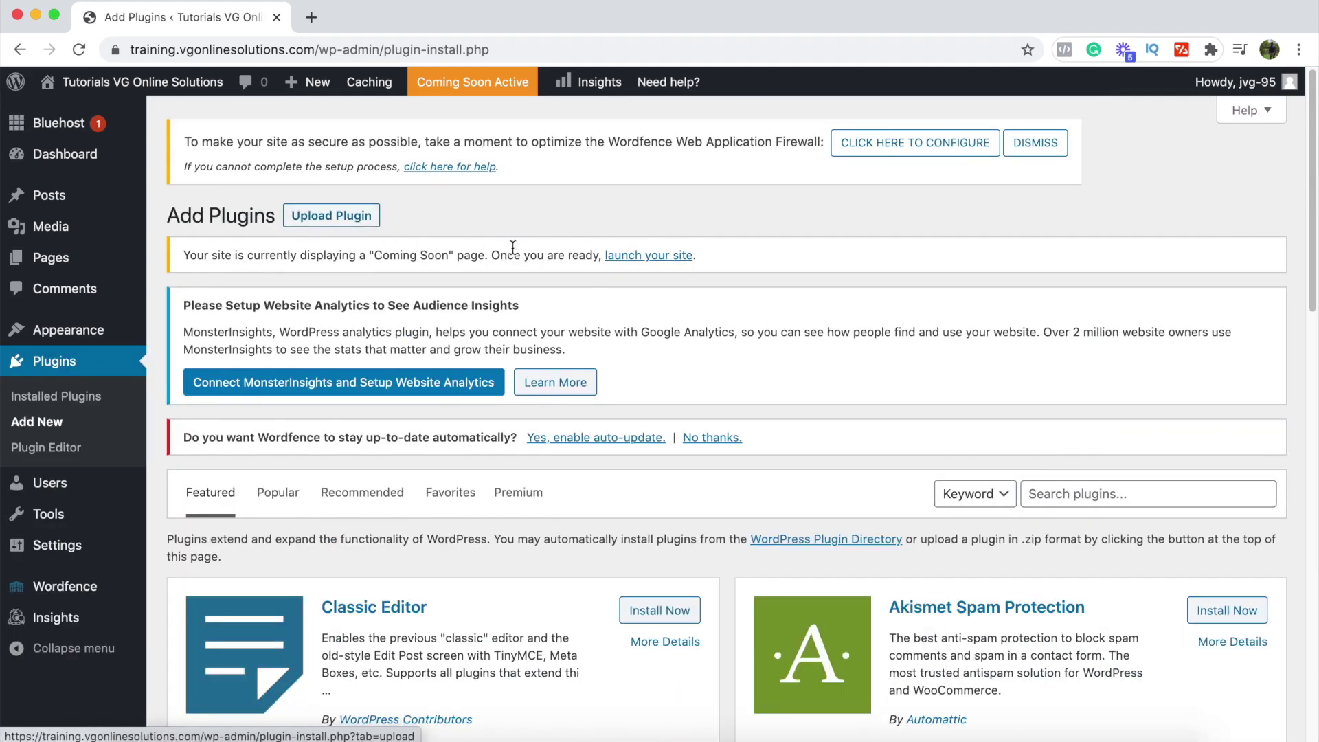
{"action": "left_click", "coordinate": [1074, 494]}
{"action": "type", "text": "u"}
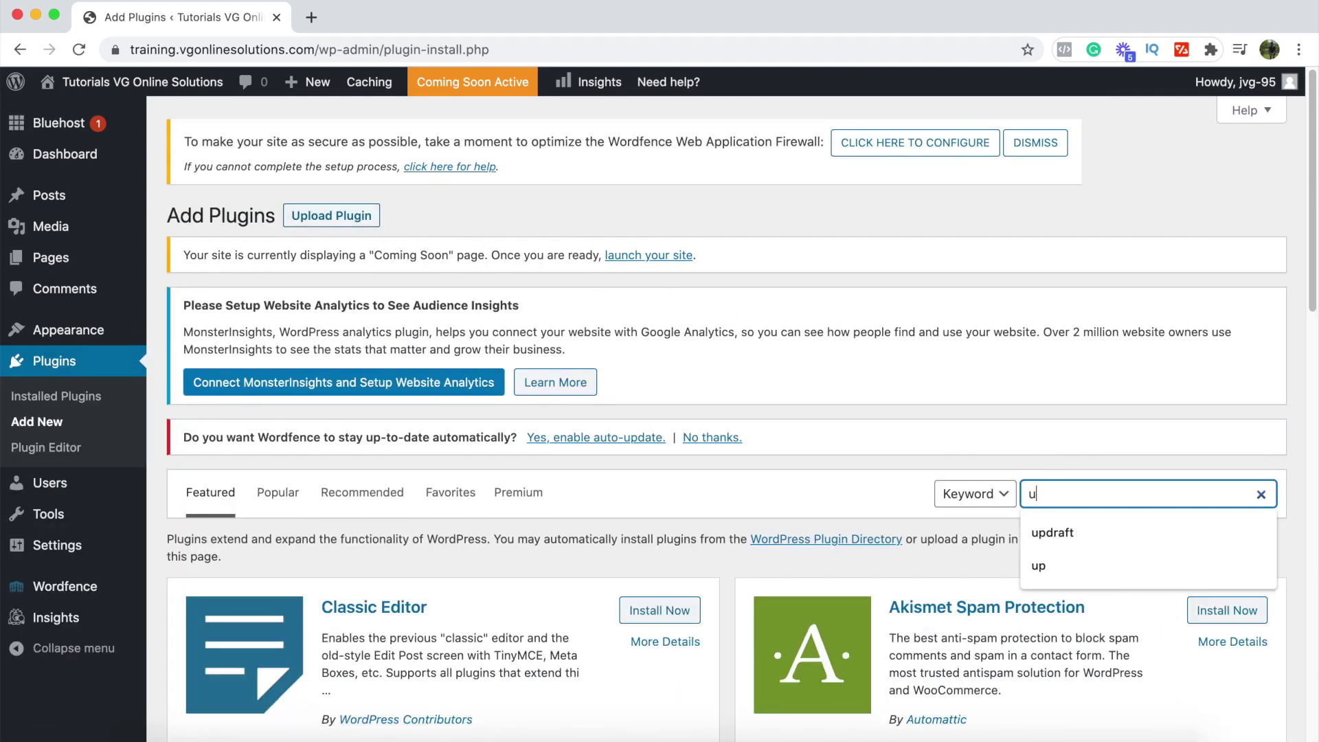
{"action": "type", "text": "pdraft"}
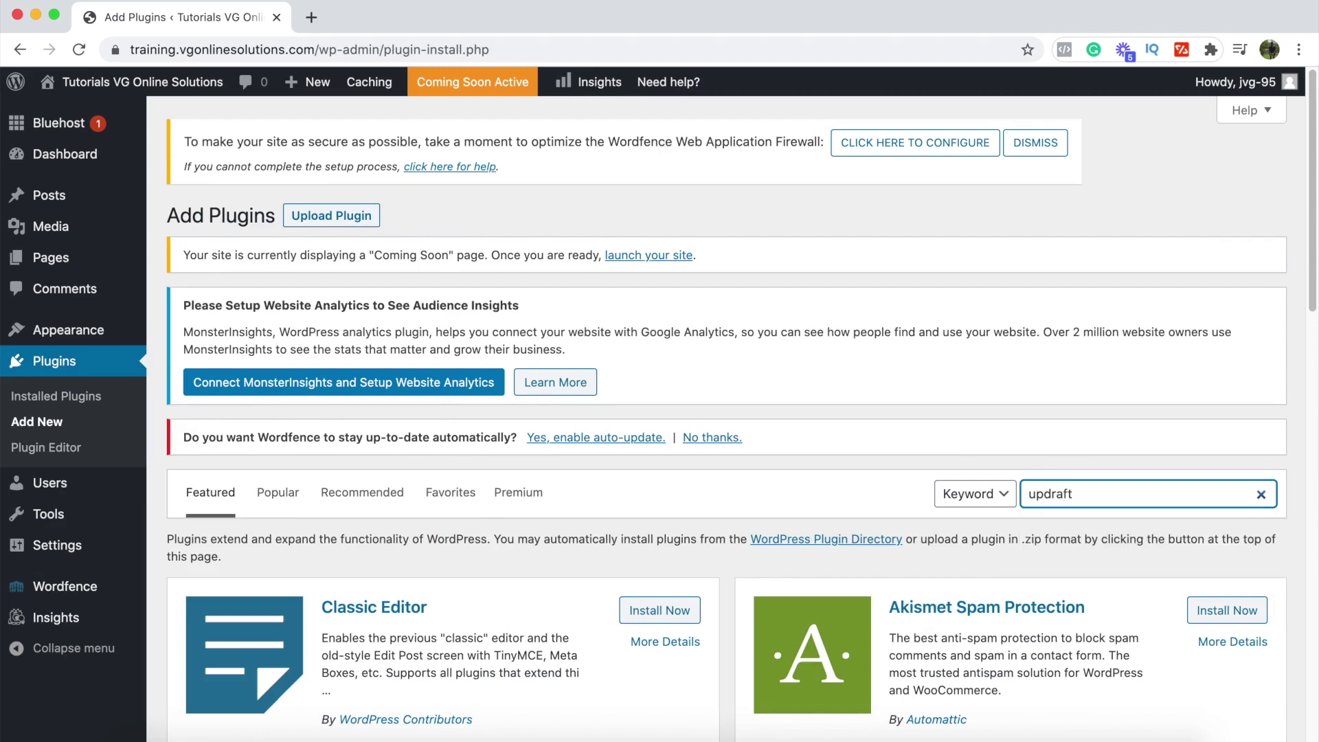
{"action": "scroll", "coordinate": [563, 523], "scroll_direction": "down", "scroll_amount": 1}
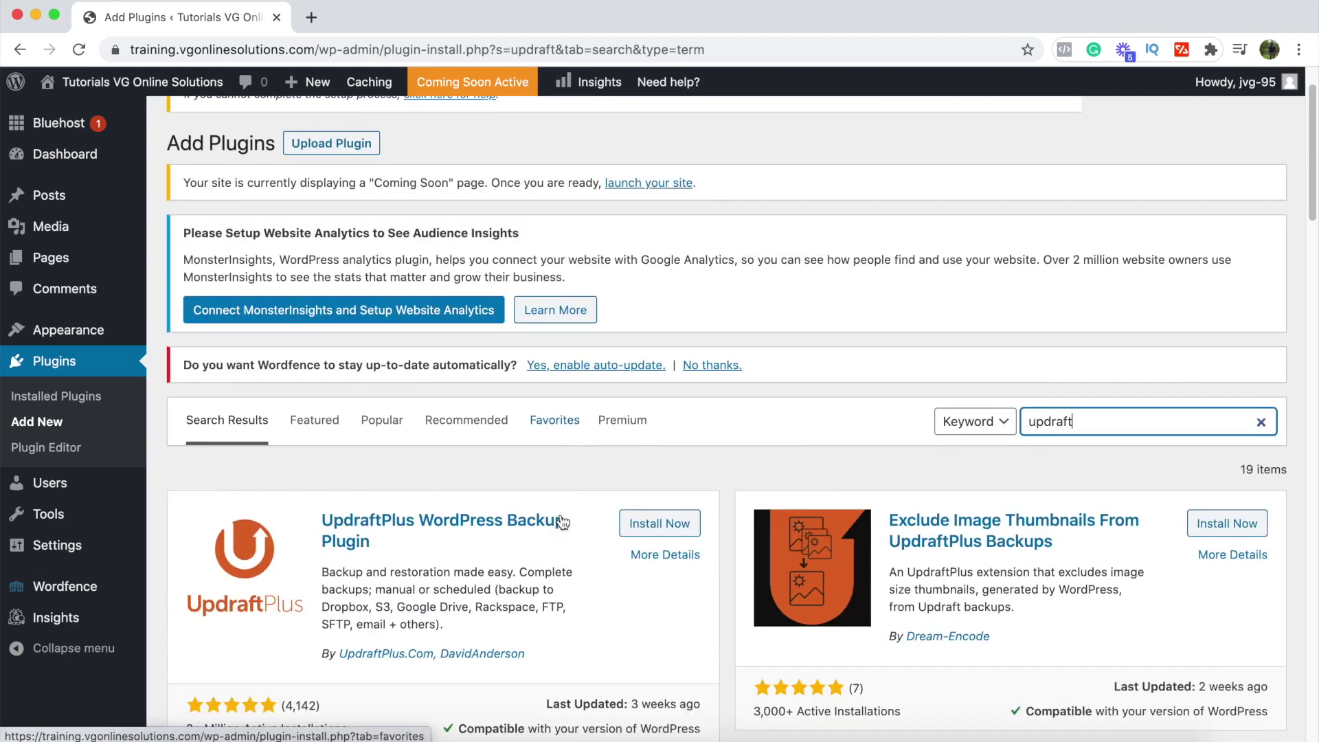
{"action": "left_click", "coordinate": [659, 524]}
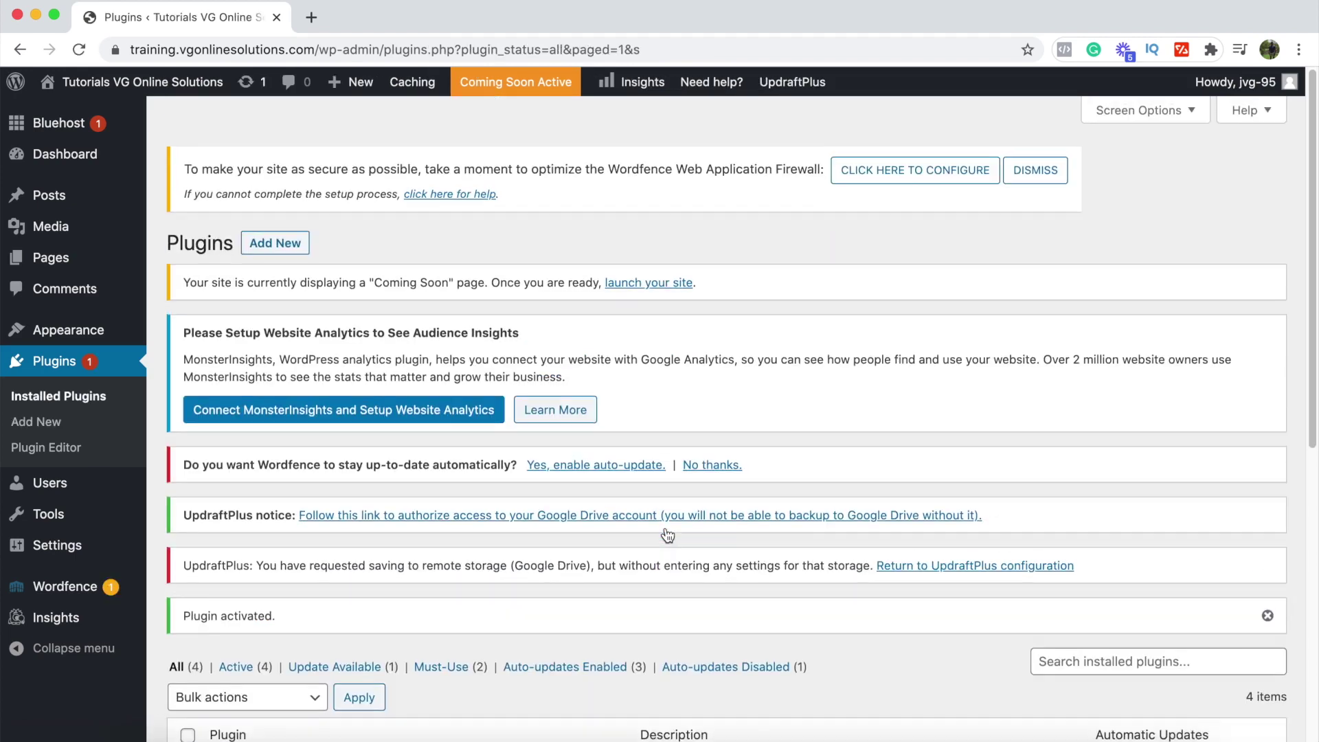
{"action": "scroll", "coordinate": [667, 535], "scroll_direction": "down", "scroll_amount": 5}
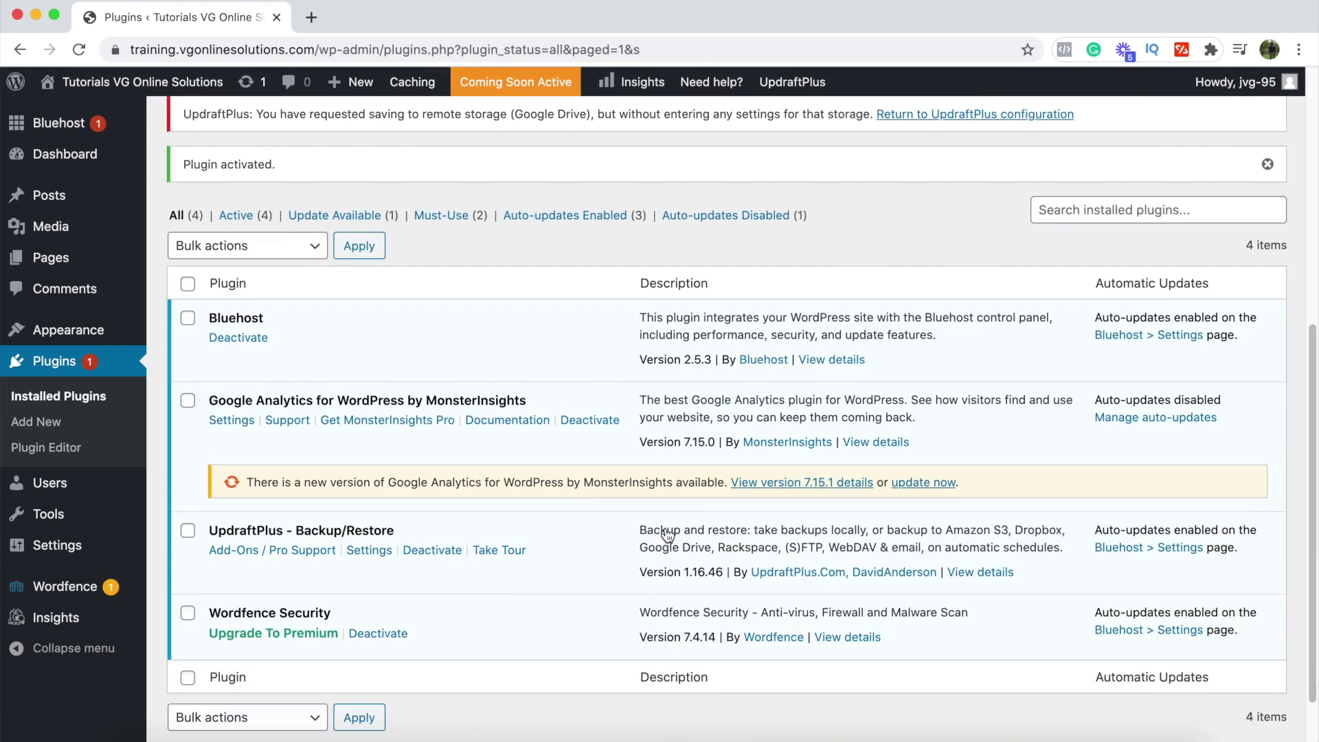
{"action": "left_click", "coordinate": [374, 555]}
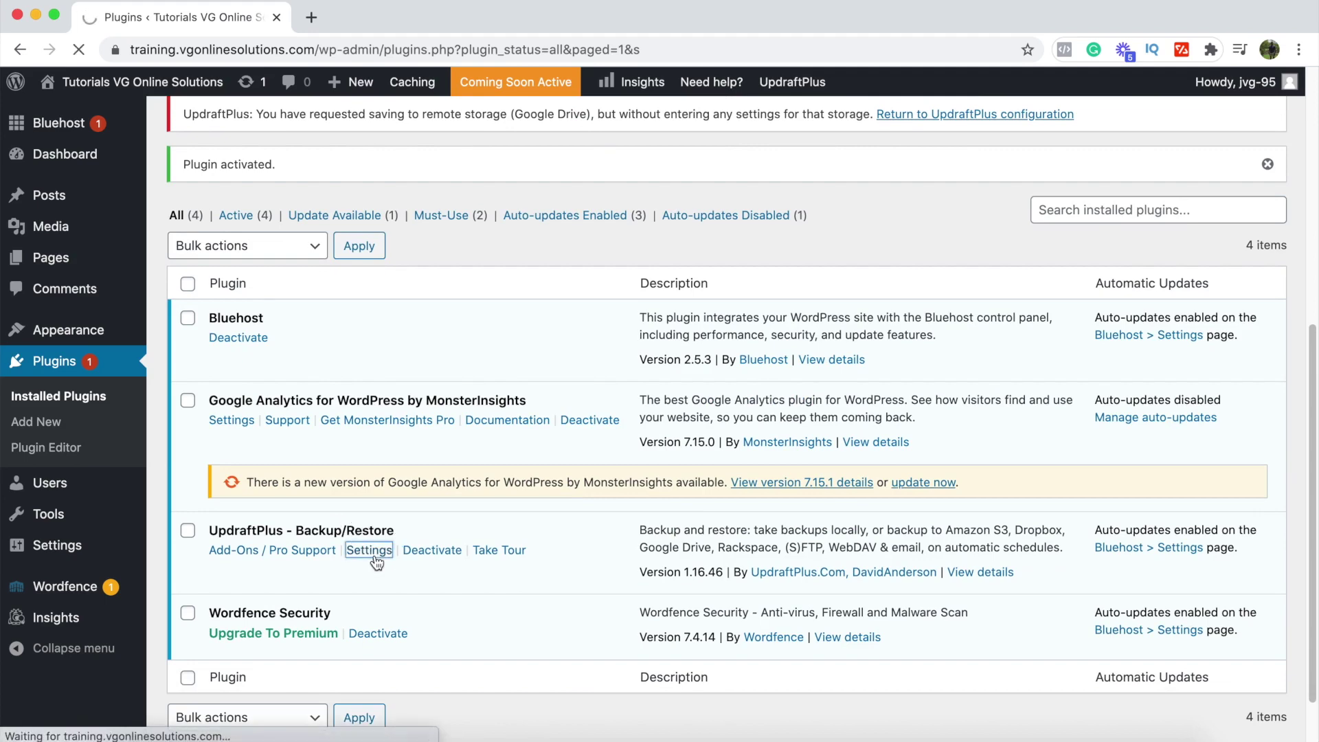
Step: Scroll through the UpdraftPlus Backups page showing backups scheduled for January 28, 2021 04:20
{"action": "scroll", "coordinate": [376, 562], "scroll_direction": "down", "scroll_amount": 4}
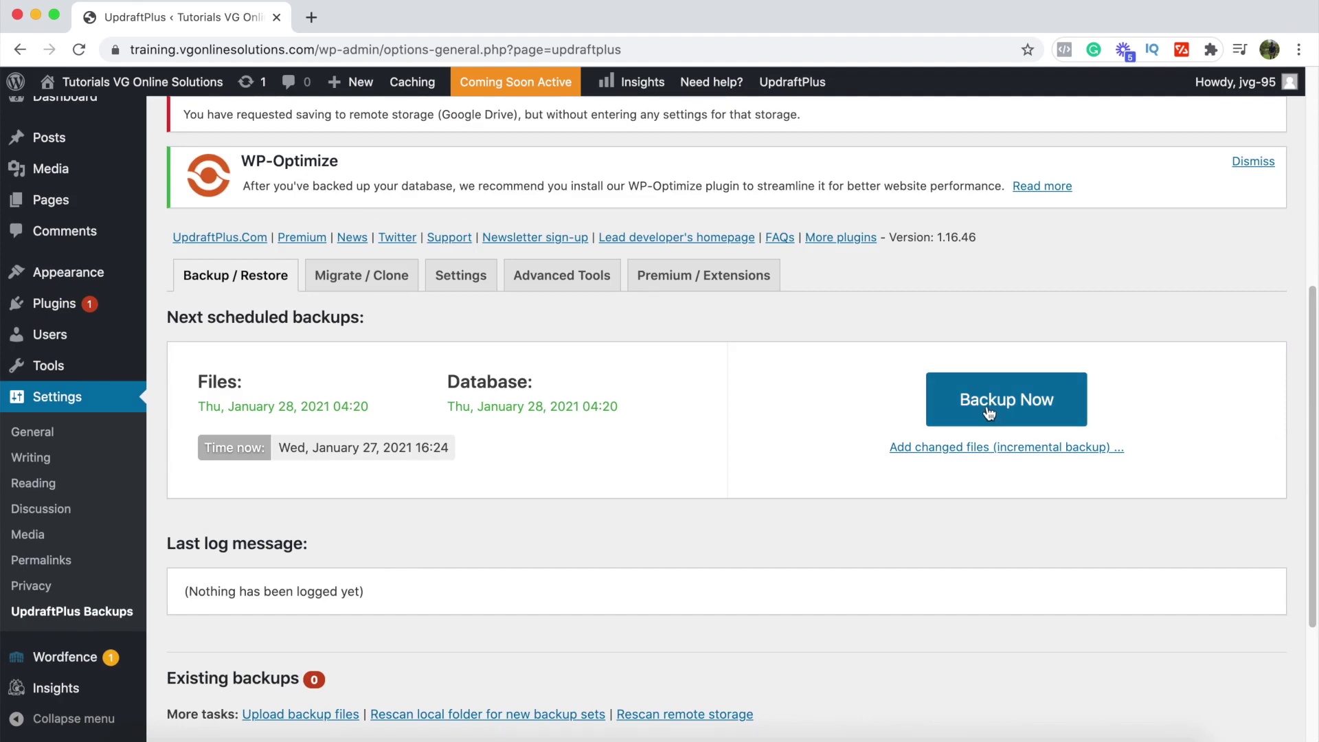
{"action": "scroll", "coordinate": [587, 513], "scroll_direction": "down", "scroll_amount": 2}
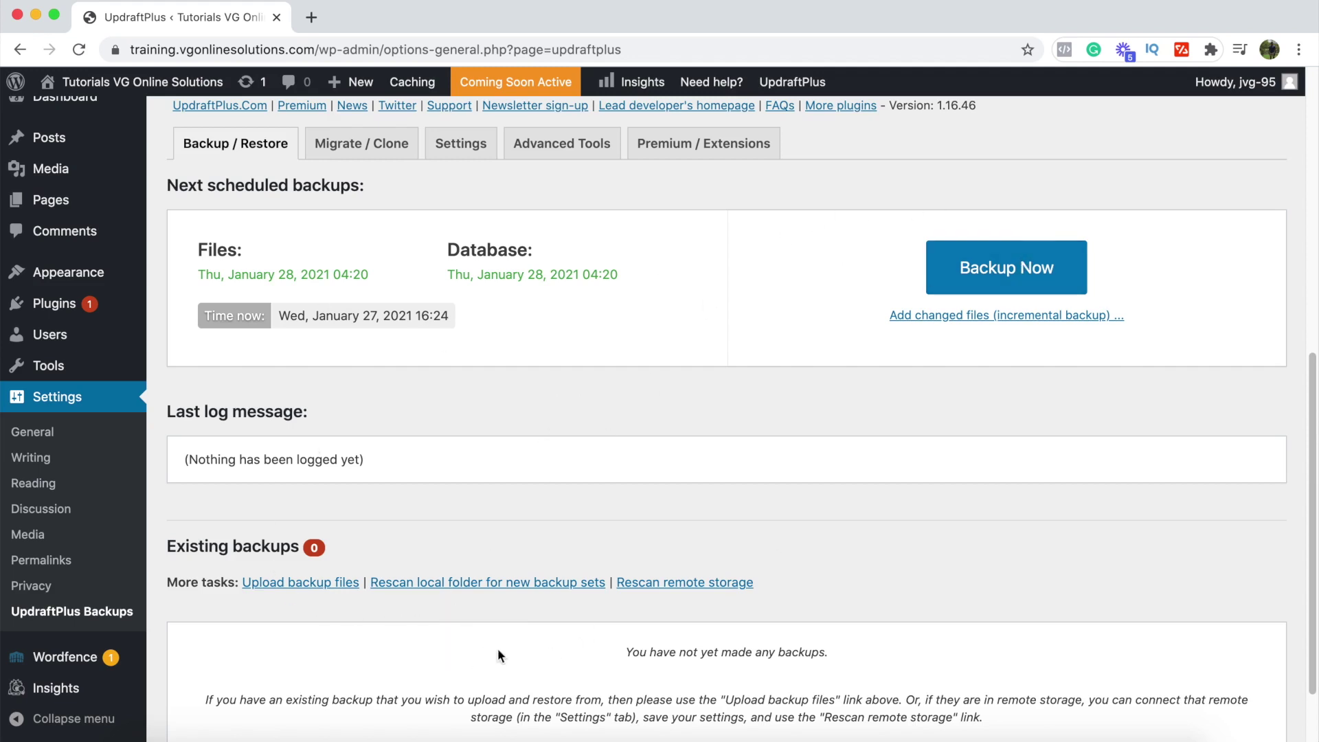
{"action": "scroll", "coordinate": [550, 653], "scroll_direction": "up", "scroll_amount": 3}
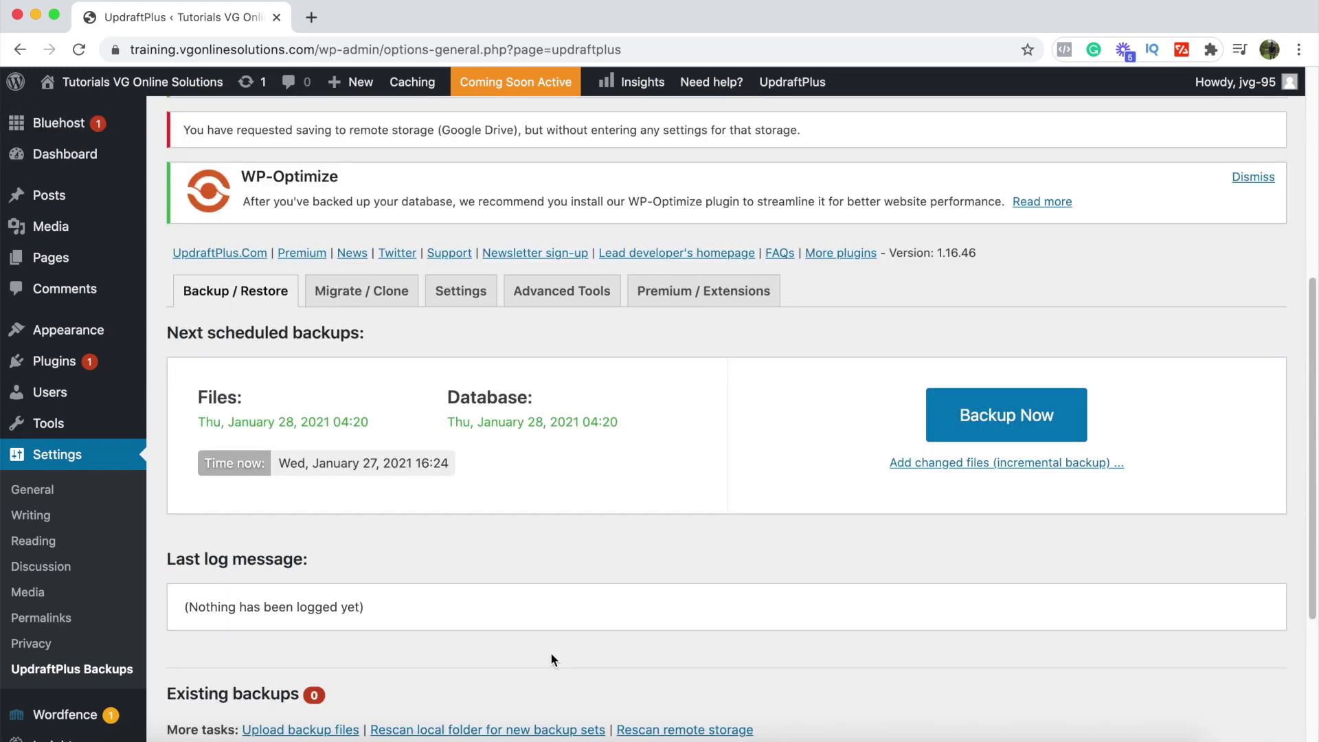
{"action": "left_click", "coordinate": [457, 296]}
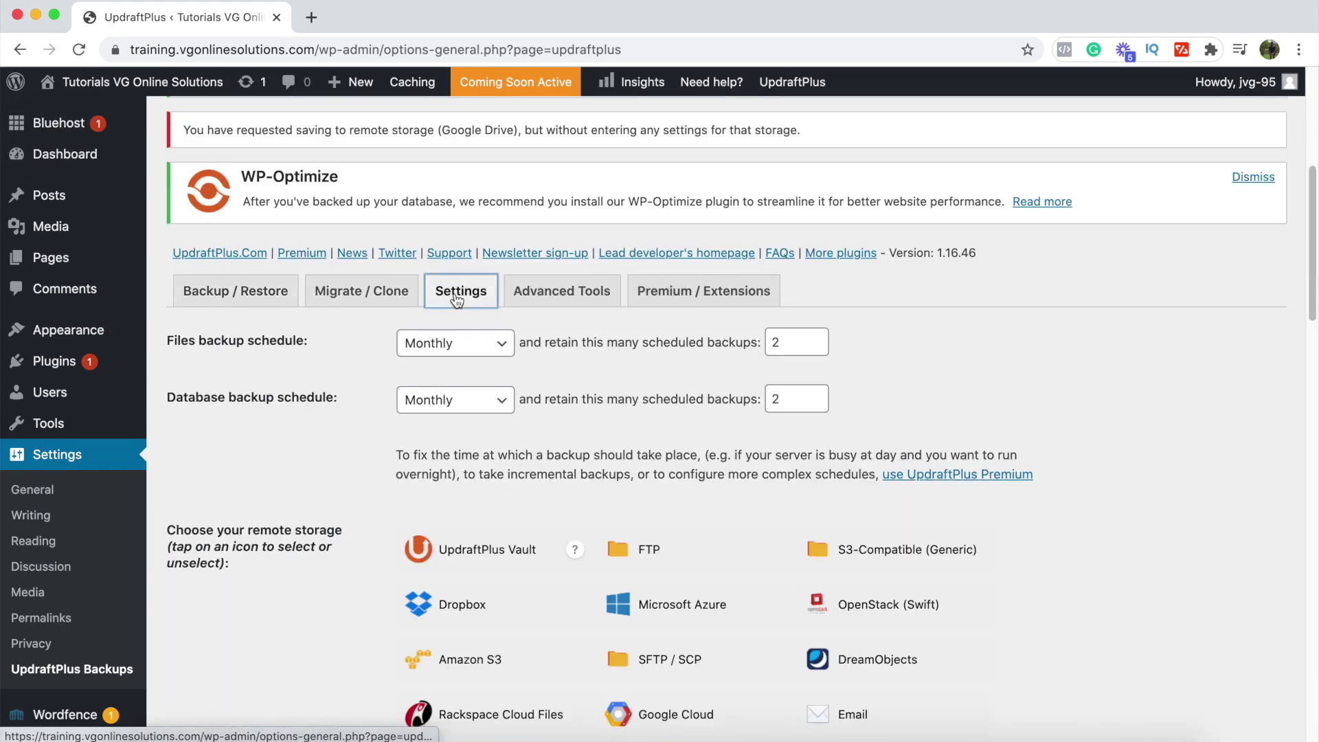
{"action": "left_click", "coordinate": [300, 349]}
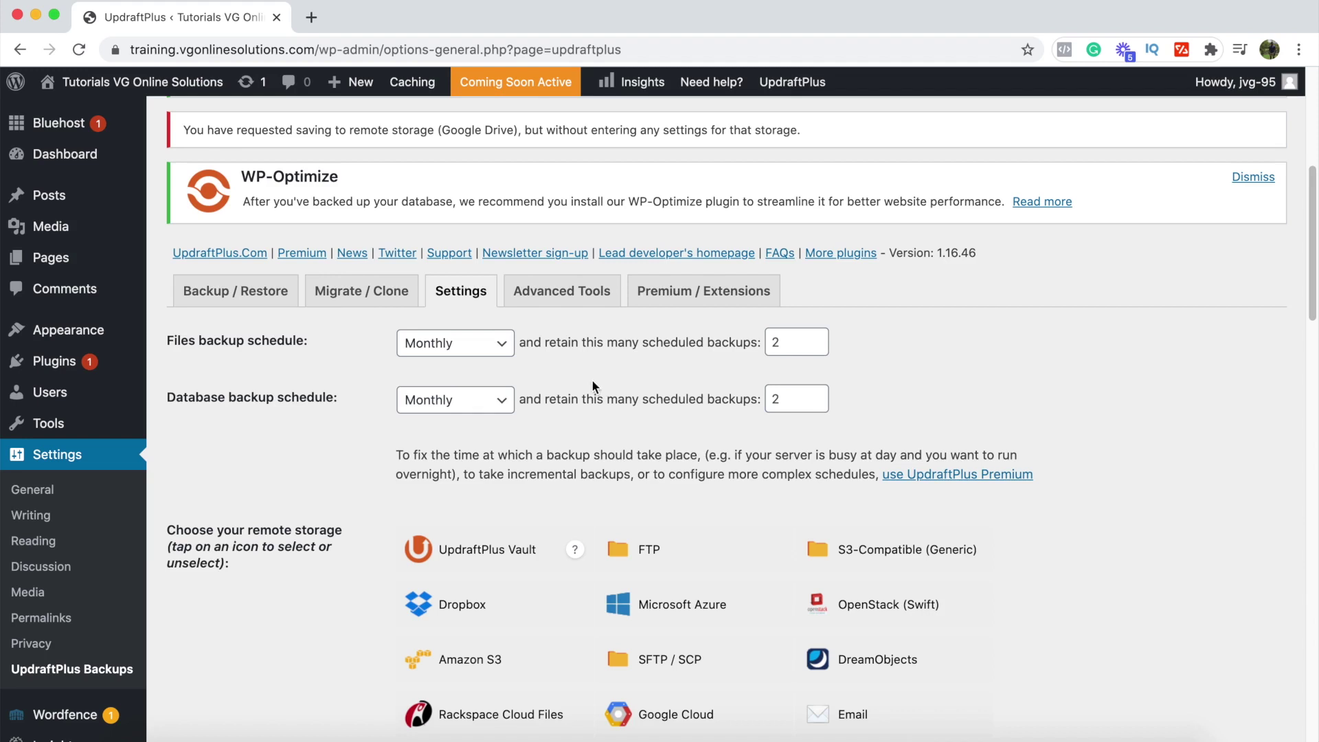
{"action": "scroll", "coordinate": [537, 422], "scroll_direction": "down", "scroll_amount": 2}
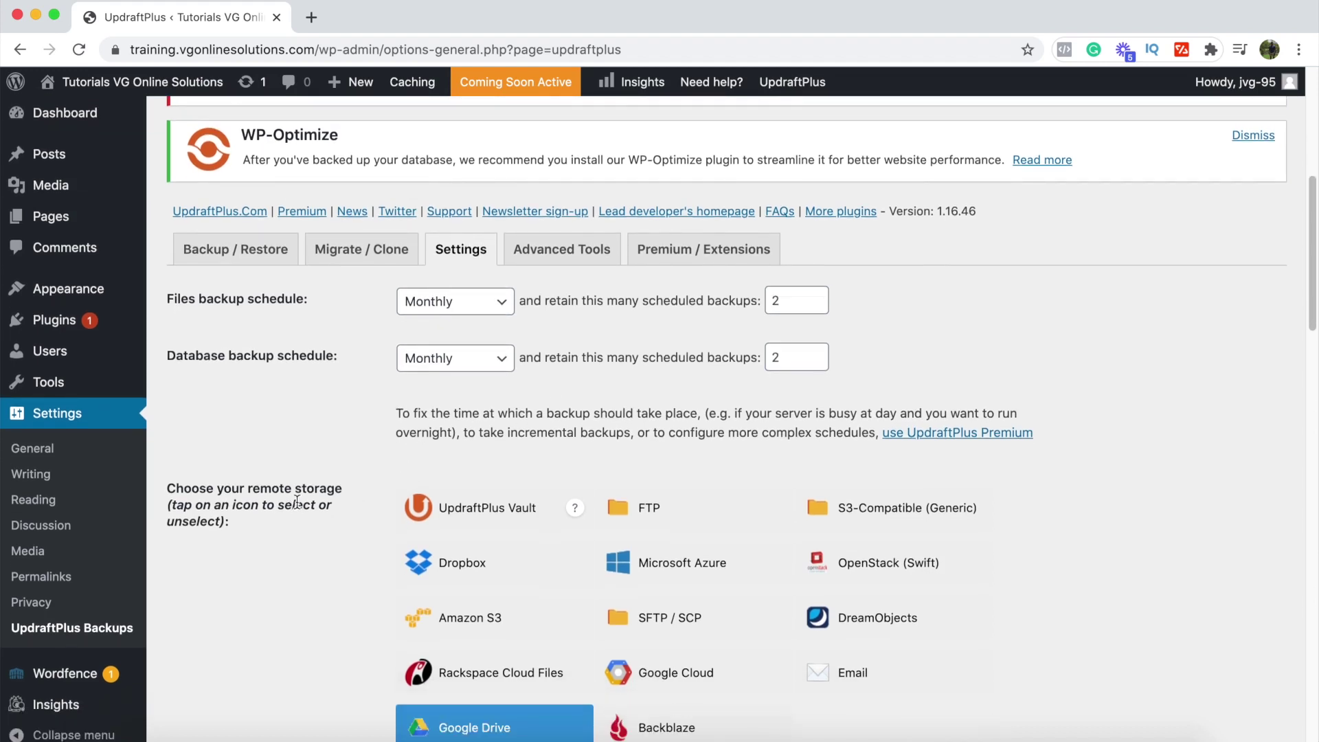
{"action": "scroll", "coordinate": [295, 508], "scroll_direction": "down", "scroll_amount": 1}
{"action": "scroll", "coordinate": [296, 508], "scroll_direction": "down", "scroll_amount": 3}
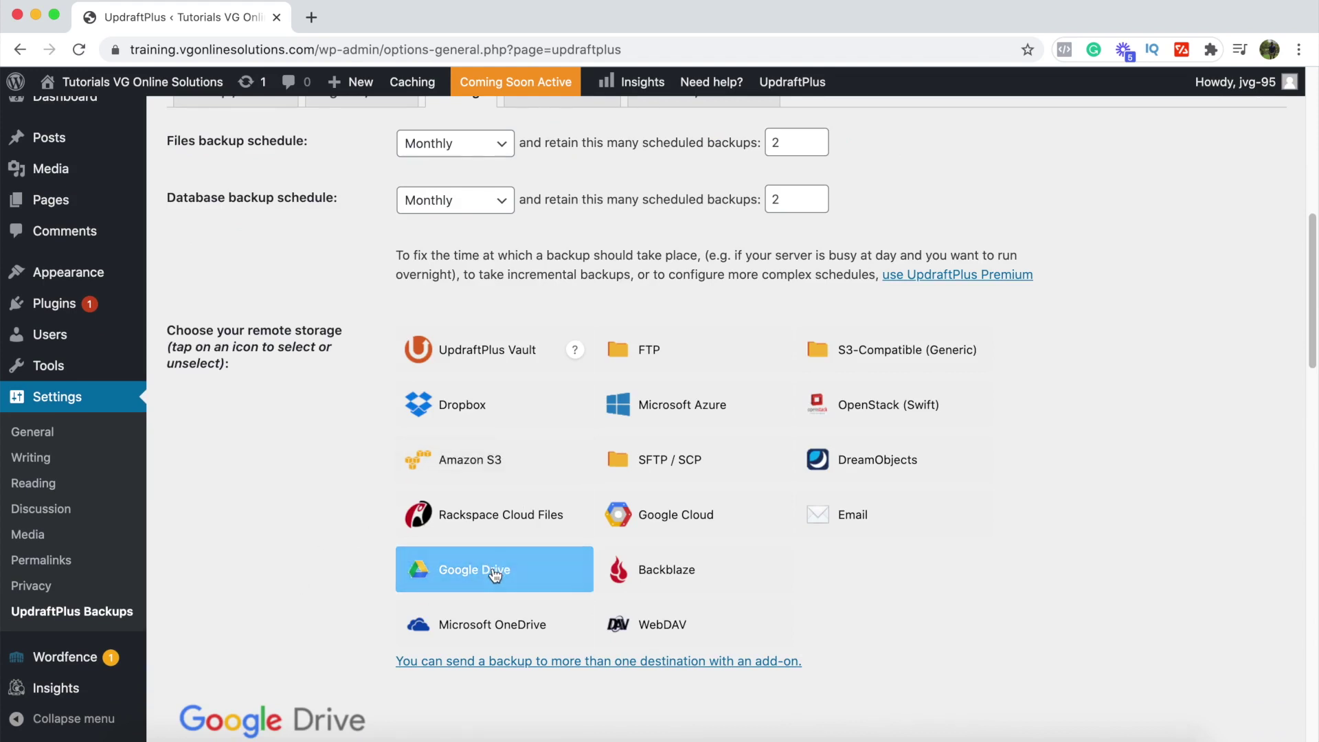
{"action": "scroll", "coordinate": [490, 574], "scroll_direction": "down", "scroll_amount": 15}
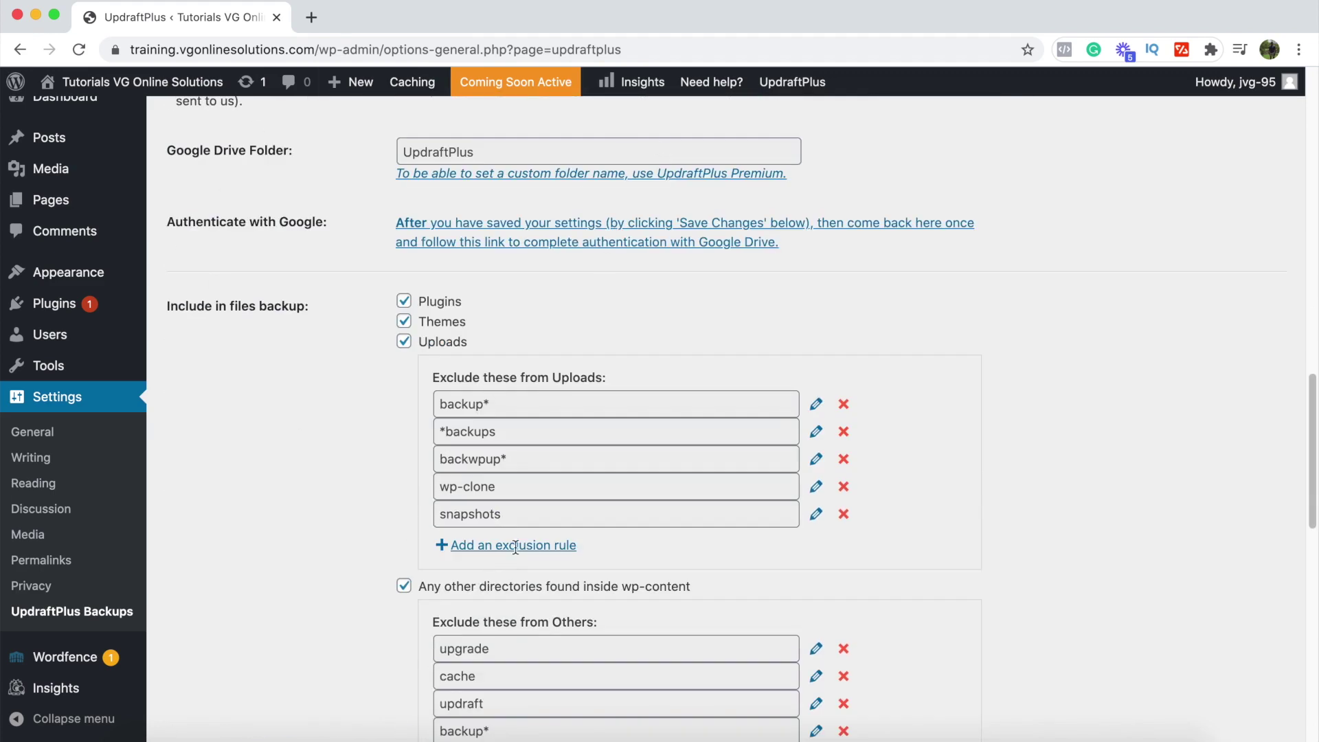
{"action": "scroll", "coordinate": [412, 534], "scroll_direction": "down", "scroll_amount": 10}
{"action": "scroll", "coordinate": [547, 596], "scroll_direction": "down", "scroll_amount": 10}
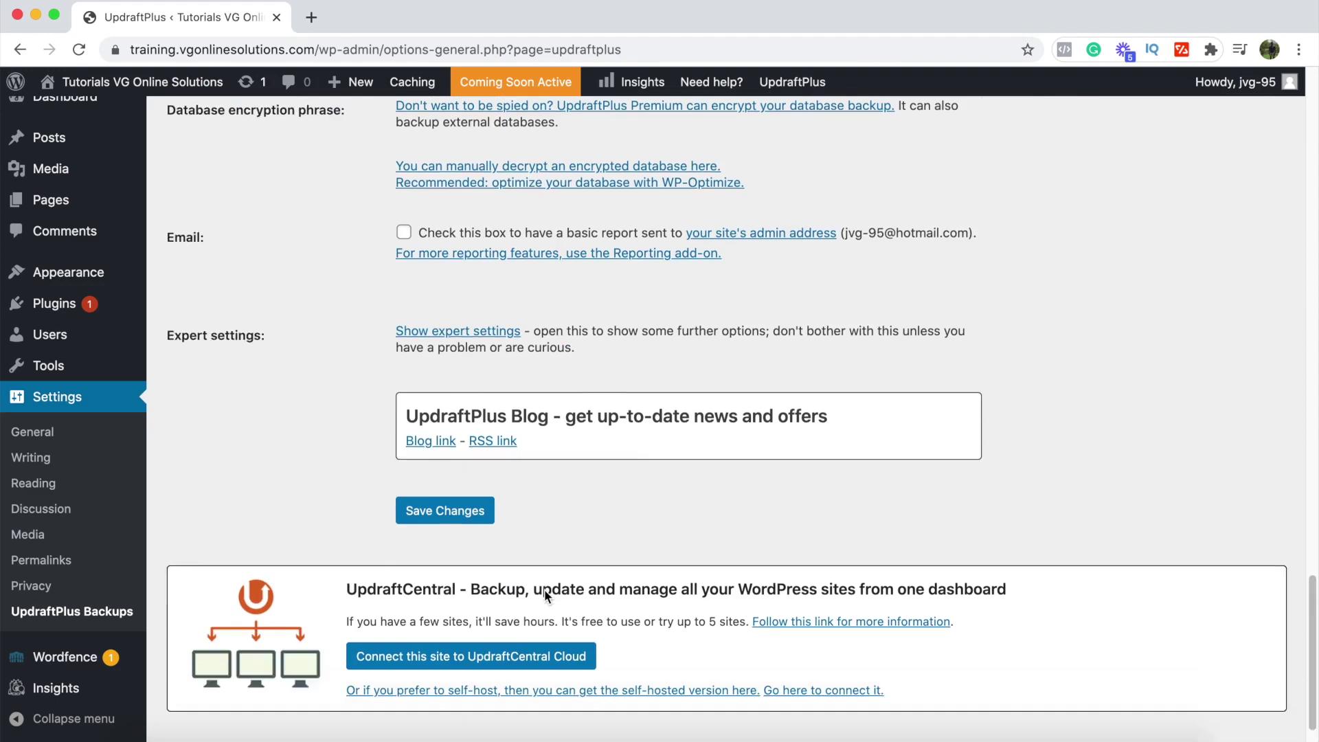
{"action": "scroll", "coordinate": [545, 596], "scroll_direction": "up", "scroll_amount": 4}
{"action": "scroll", "coordinate": [543, 591], "scroll_direction": "up", "scroll_amount": 20}
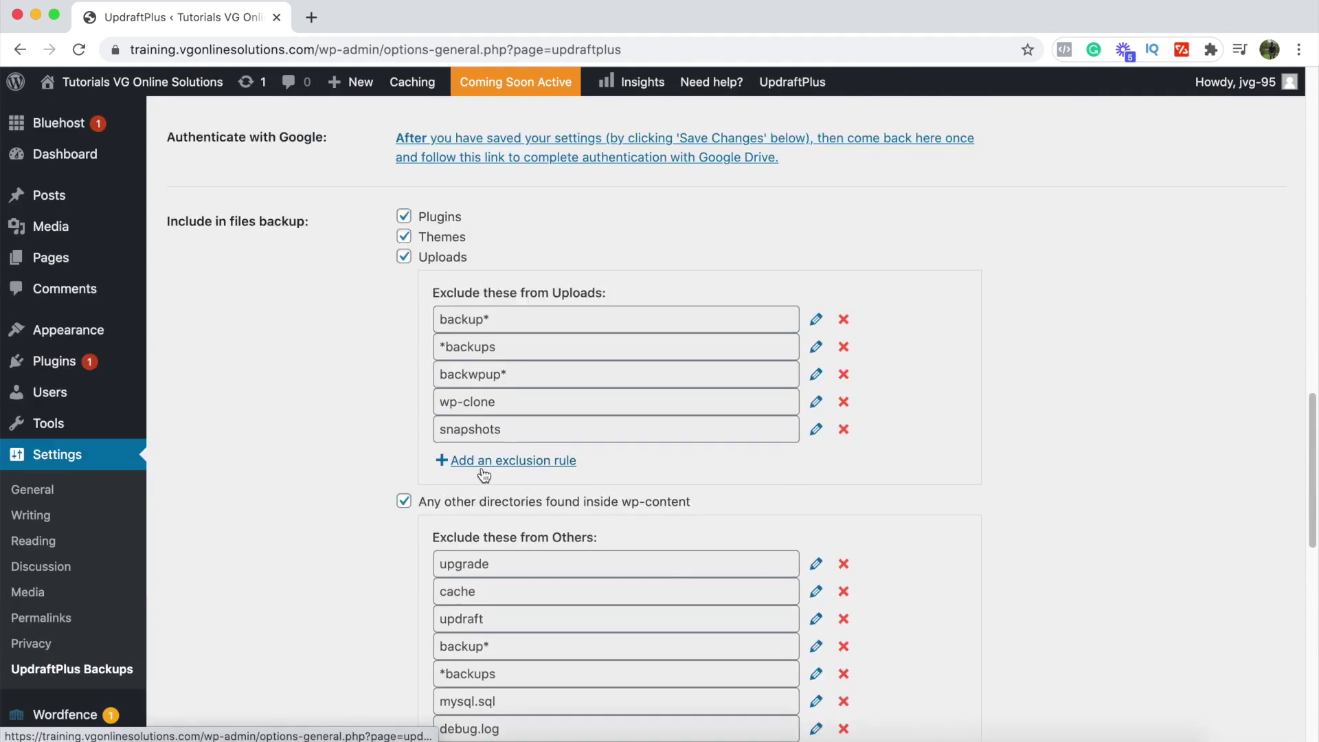
{"action": "scroll", "coordinate": [515, 459], "scroll_direction": "up", "scroll_amount": 2}
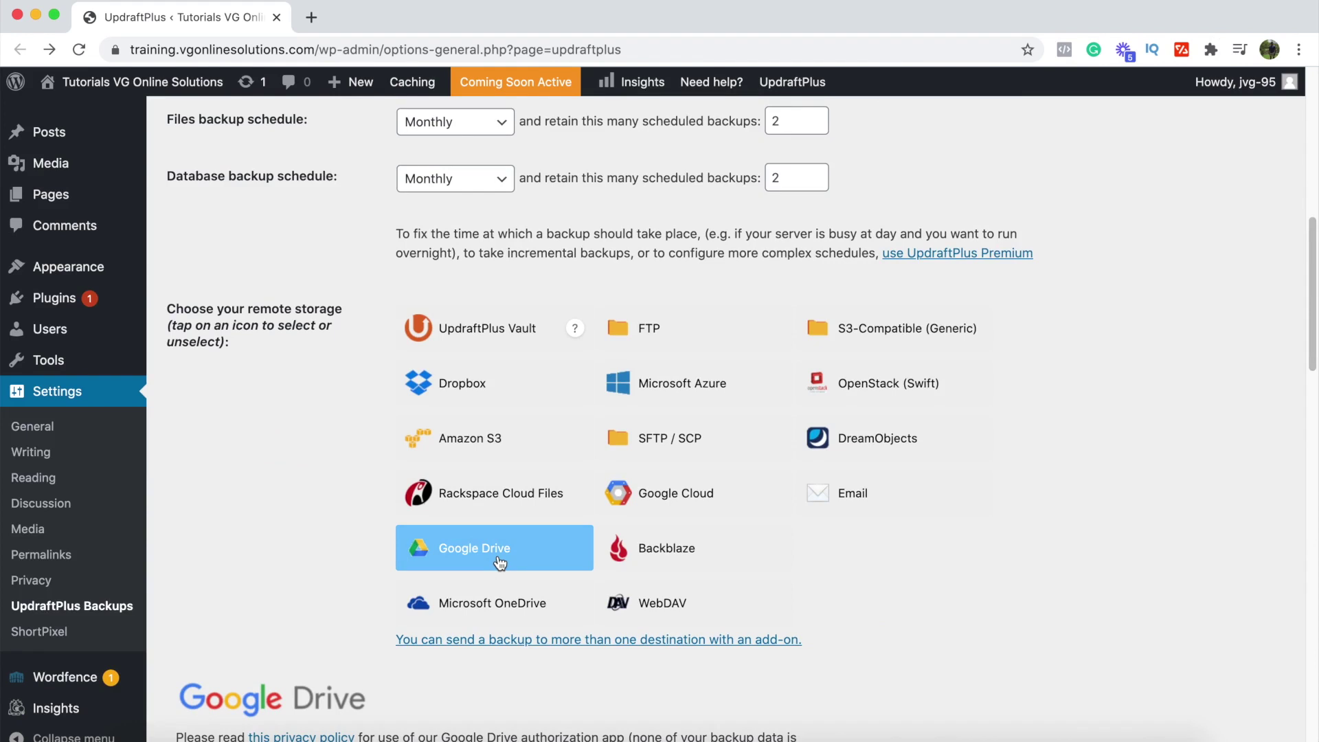
{"action": "scroll", "coordinate": [500, 564], "scroll_direction": "down", "scroll_amount": 5}
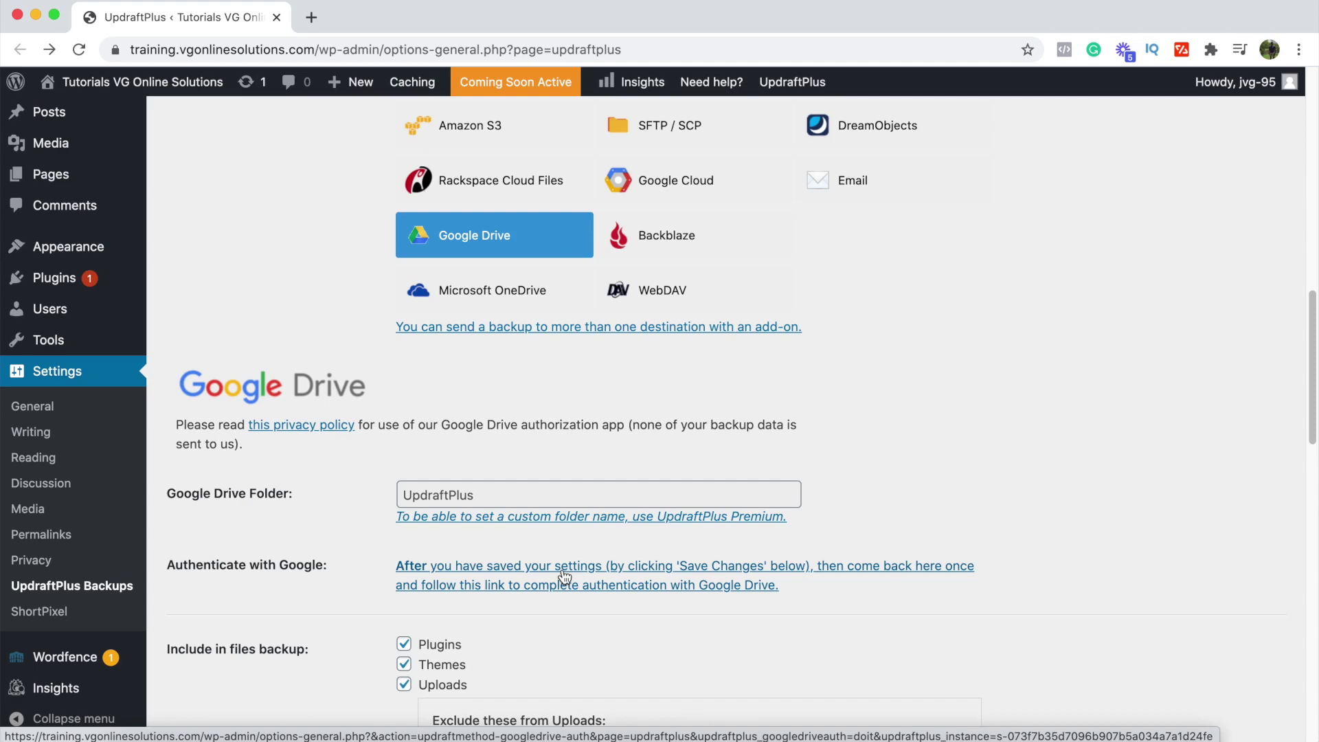
{"action": "scroll", "coordinate": [456, 547], "scroll_direction": "up", "scroll_amount": 5}
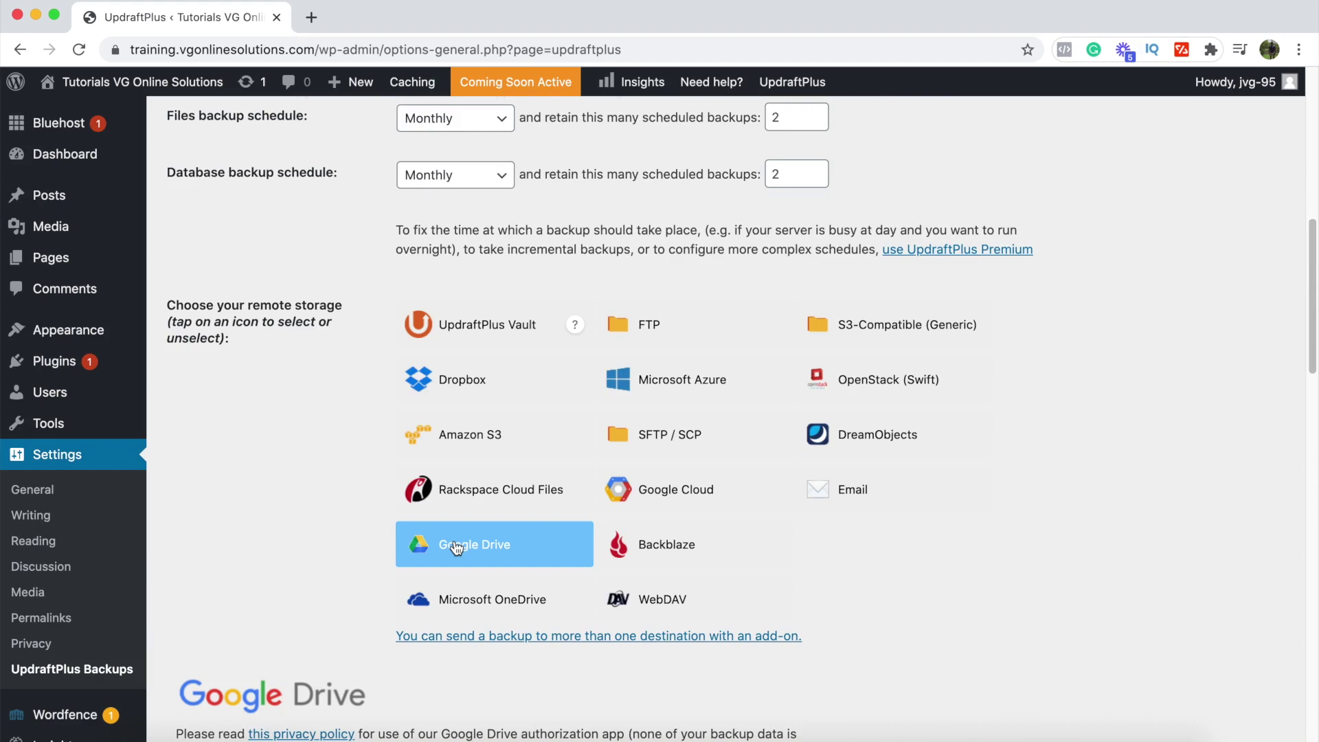
{"action": "scroll", "coordinate": [456, 548], "scroll_direction": "up", "scroll_amount": 7}
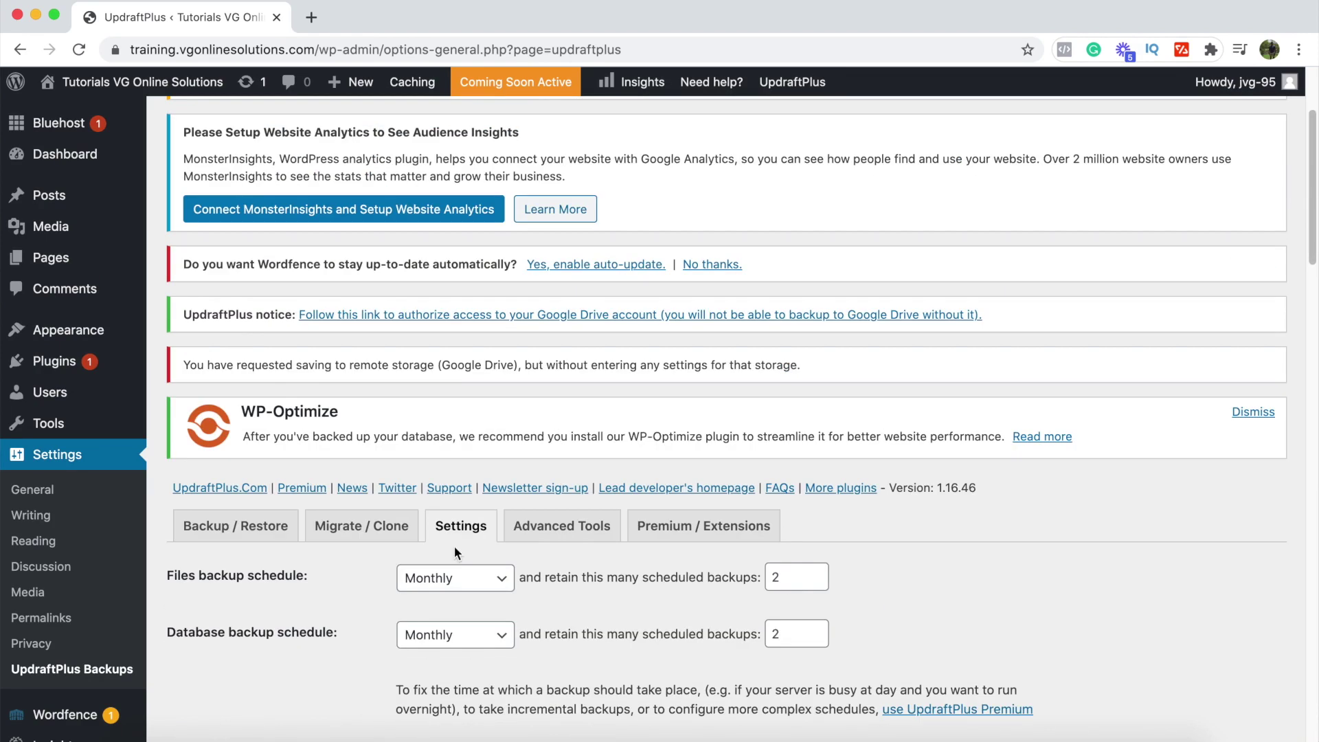
Step: Review the next scheduled backups on the Backup / Restore tab, then go to Plugins > Add New
{"action": "left_click", "coordinate": [251, 525]}
{"action": "scroll", "coordinate": [472, 568], "scroll_direction": "down", "scroll_amount": 4}
{"action": "scroll", "coordinate": [472, 567], "scroll_direction": "up", "scroll_amount": 2}
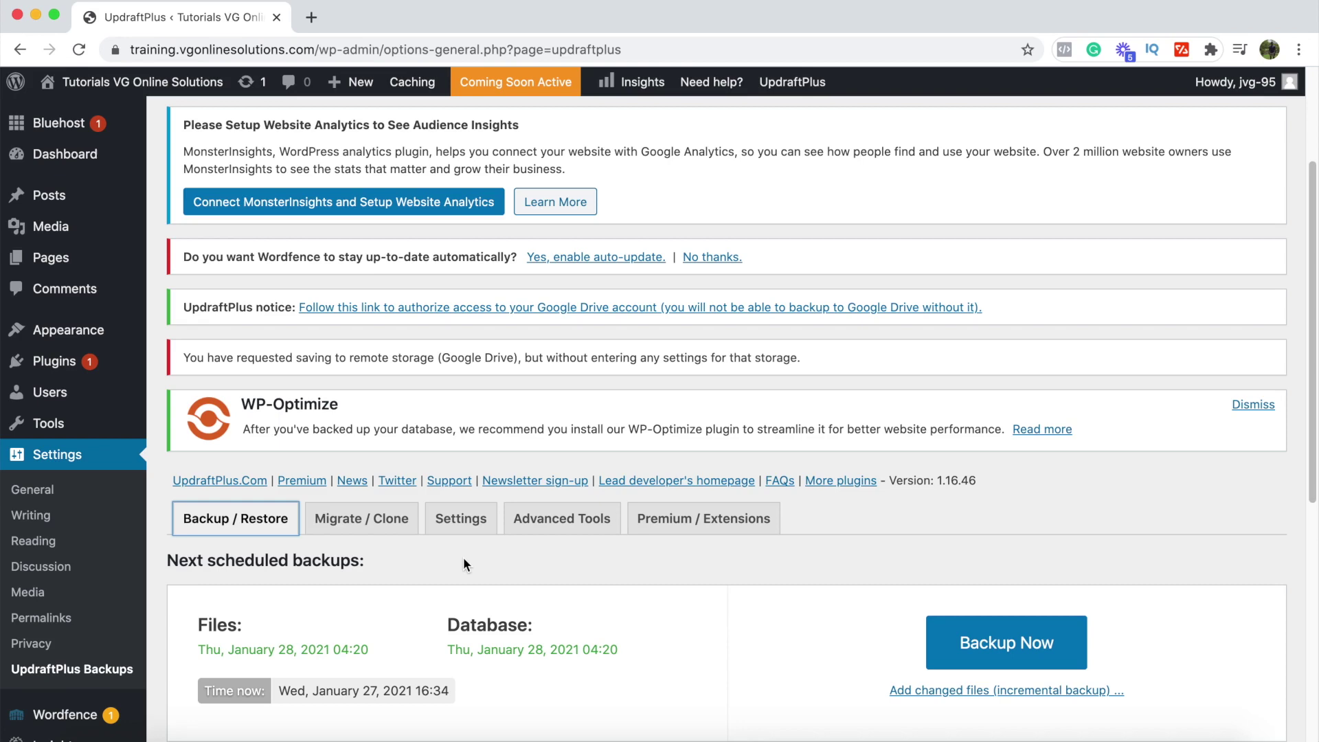
{"action": "left_click", "coordinate": [62, 362]}
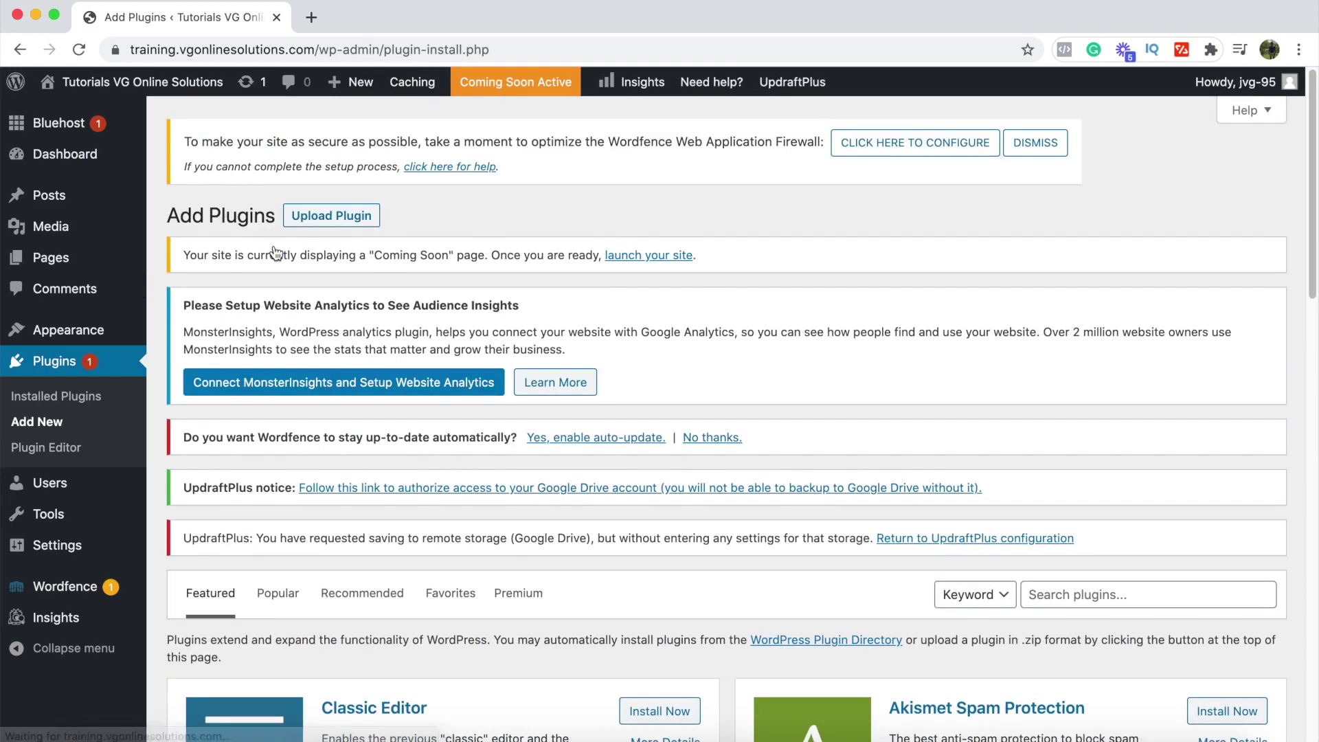
Step: Search for 'shortpixel', then install and activate ShortPixel Image Optimizer
{"action": "left_click", "coordinate": [1087, 595]}
{"action": "type", "text": "s"}
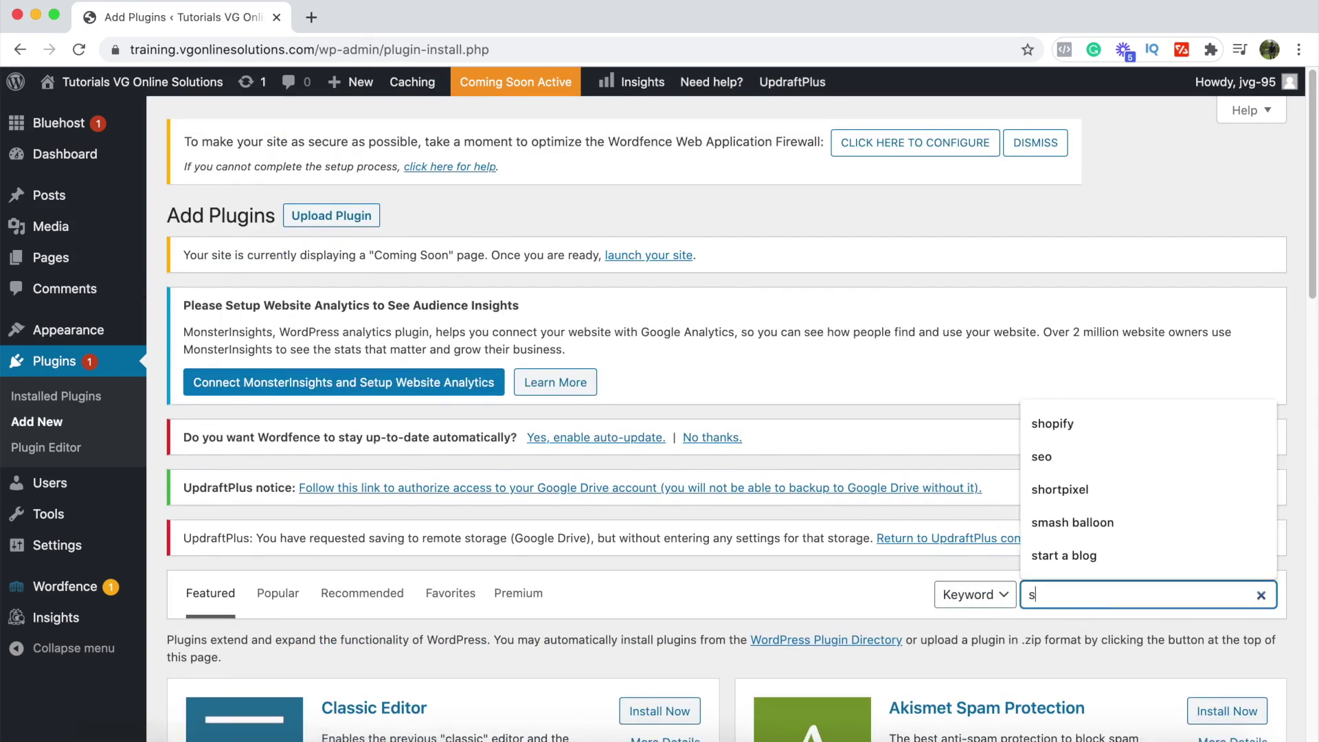
{"action": "type", "text": "hortpixel"}
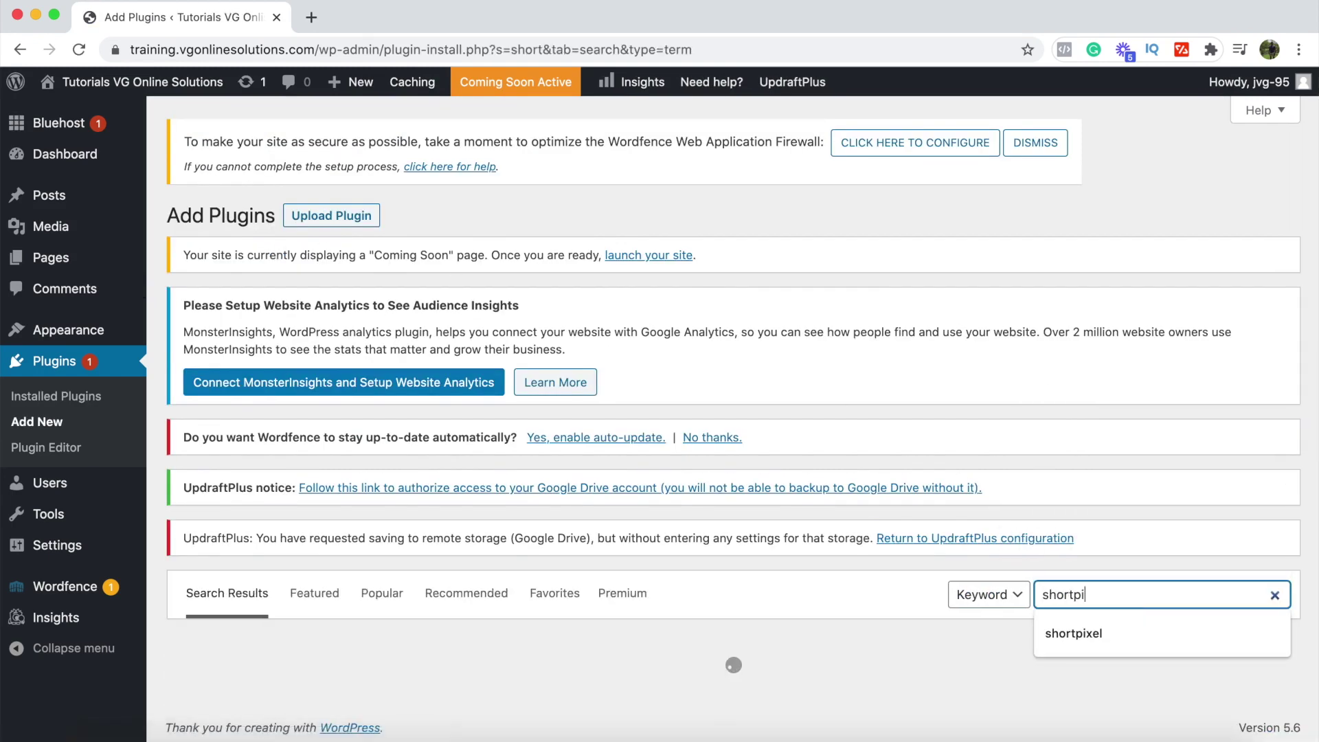
{"action": "scroll", "coordinate": [893, 615], "scroll_direction": "down", "scroll_amount": 4}
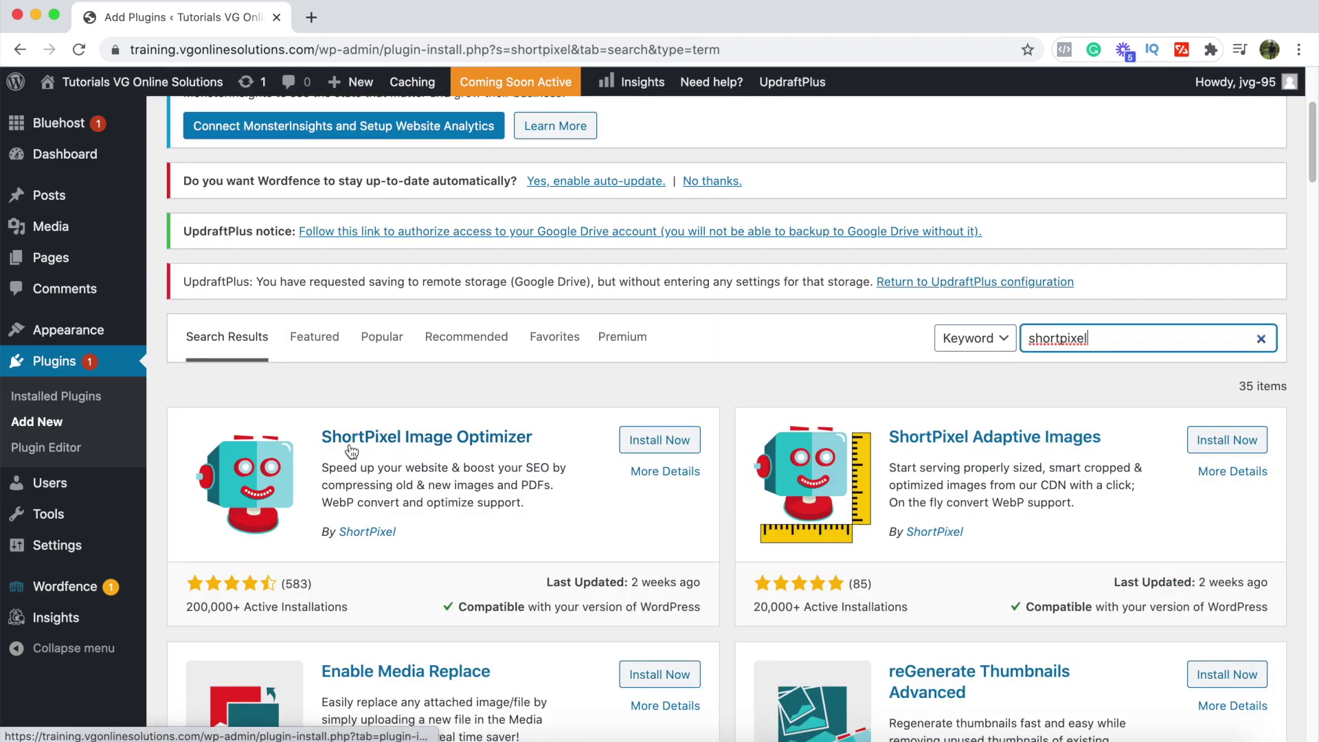
{"action": "left_click", "coordinate": [660, 444]}
{"action": "left_click", "coordinate": [661, 445]}
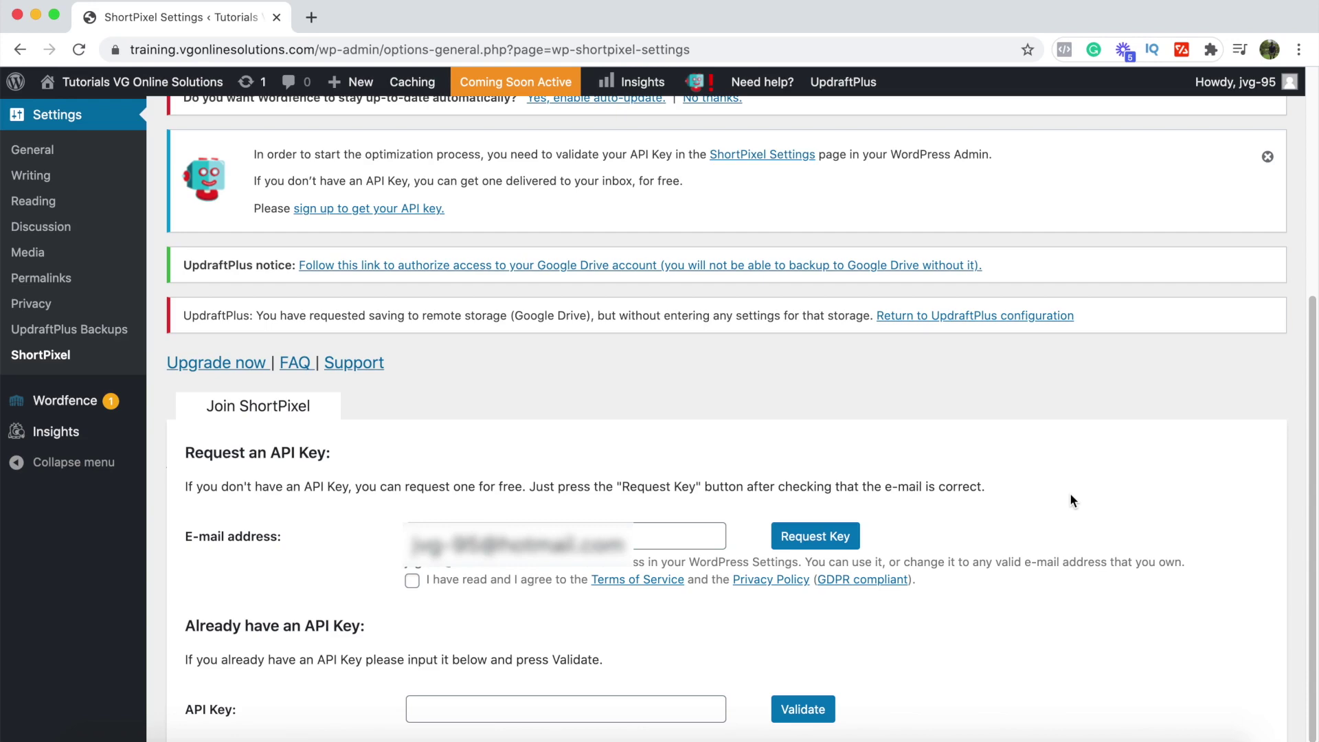
Step: Accept ShortPixel's terms and request a free ShortPixel API key
{"action": "left_click", "coordinate": [413, 584]}
{"action": "left_click", "coordinate": [814, 538]}
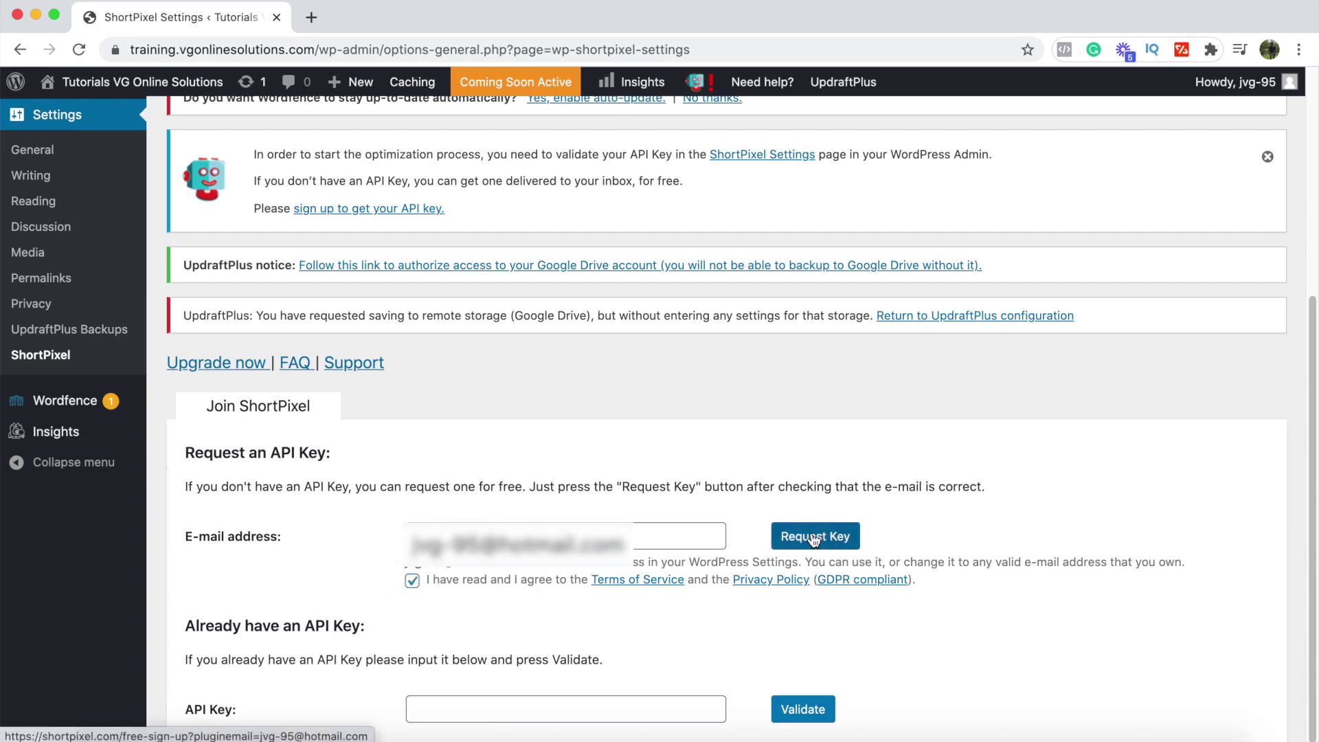
{"action": "scroll", "coordinate": [814, 540], "scroll_direction": "down", "scroll_amount": 3}
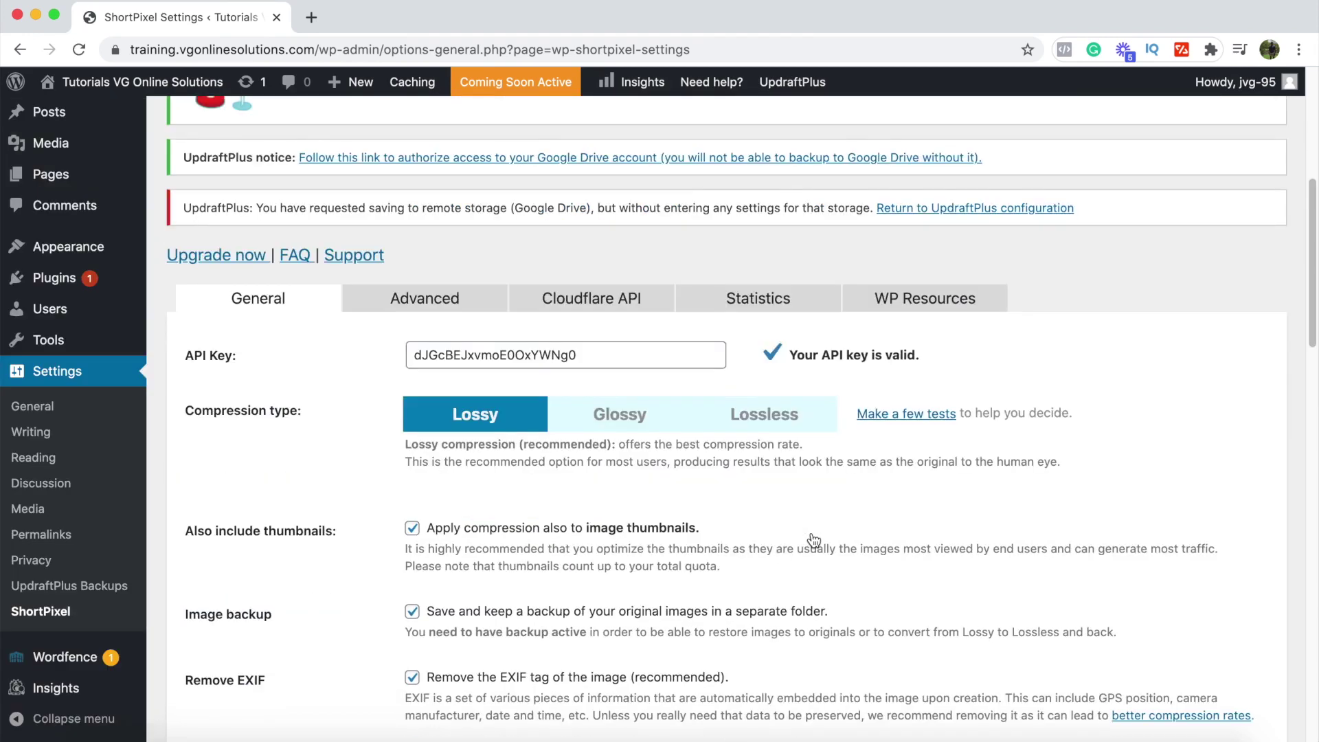
{"action": "scroll", "coordinate": [814, 541], "scroll_direction": "down", "scroll_amount": 1}
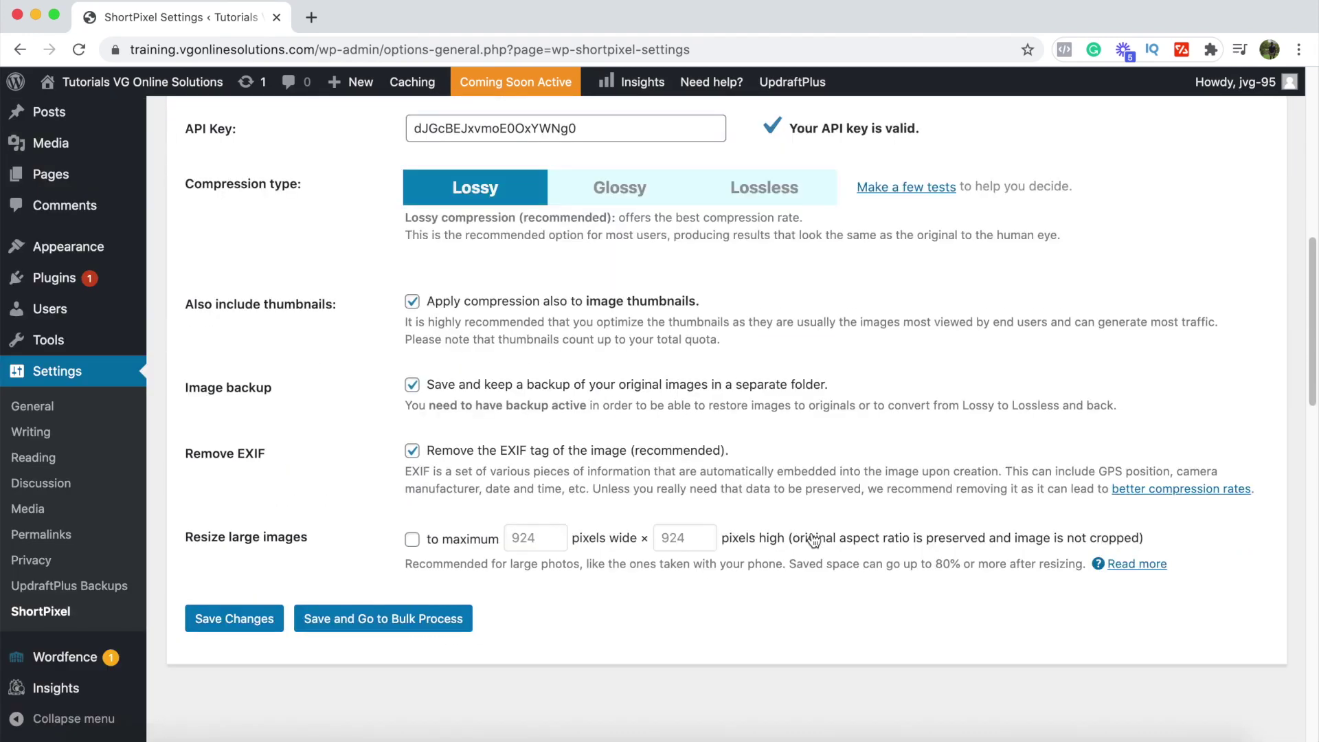
Step: Enable resizing large images to 924 × 924 pixels, save the settings, and start a new post
{"action": "left_click", "coordinate": [412, 540]}
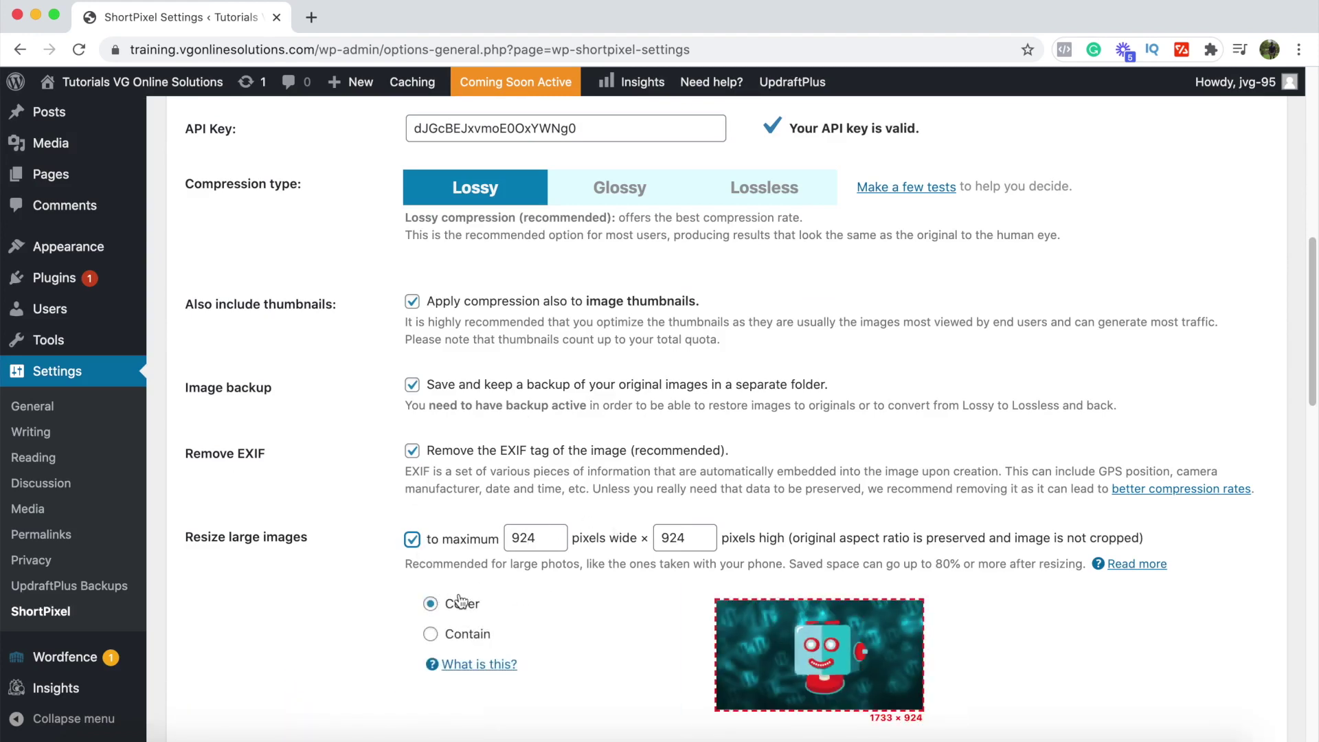
{"action": "scroll", "coordinate": [459, 613], "scroll_direction": "down", "scroll_amount": 2}
{"action": "left_click", "coordinate": [242, 606]}
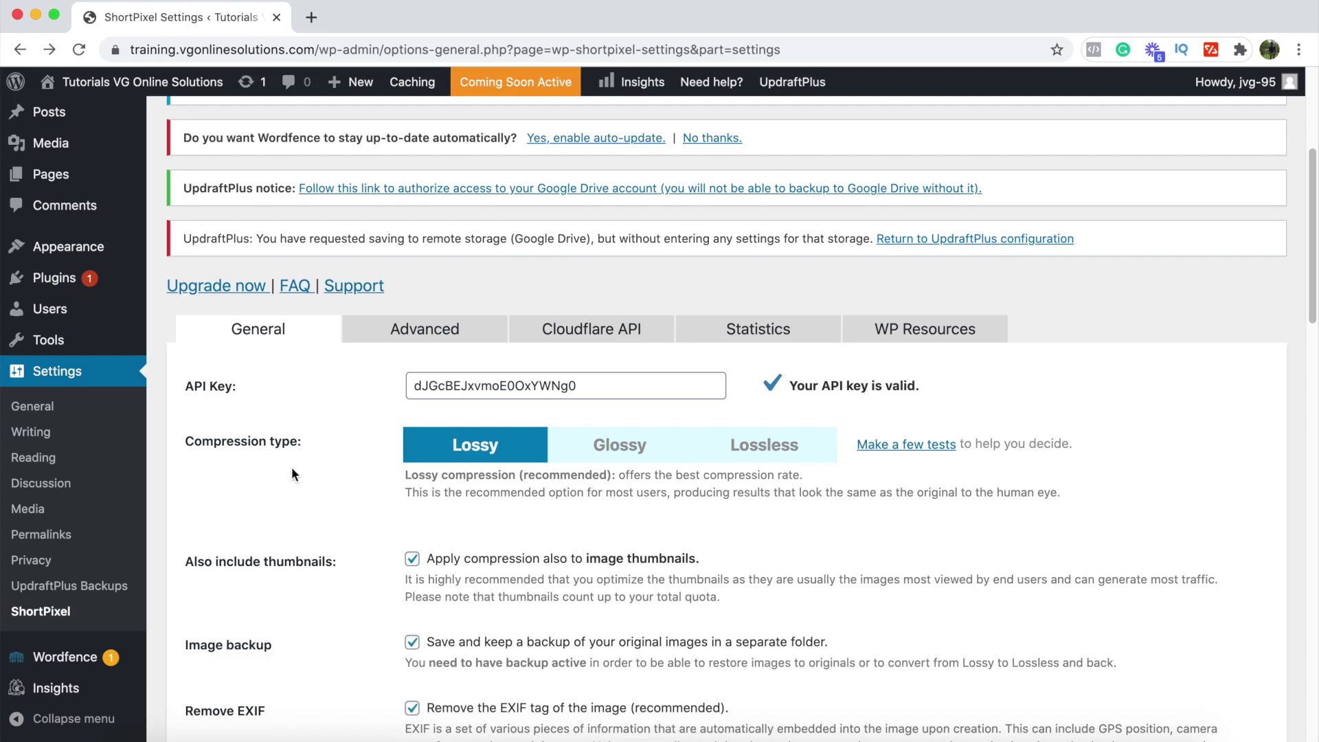
{"action": "mouse_move", "coordinate": [70, 124]}
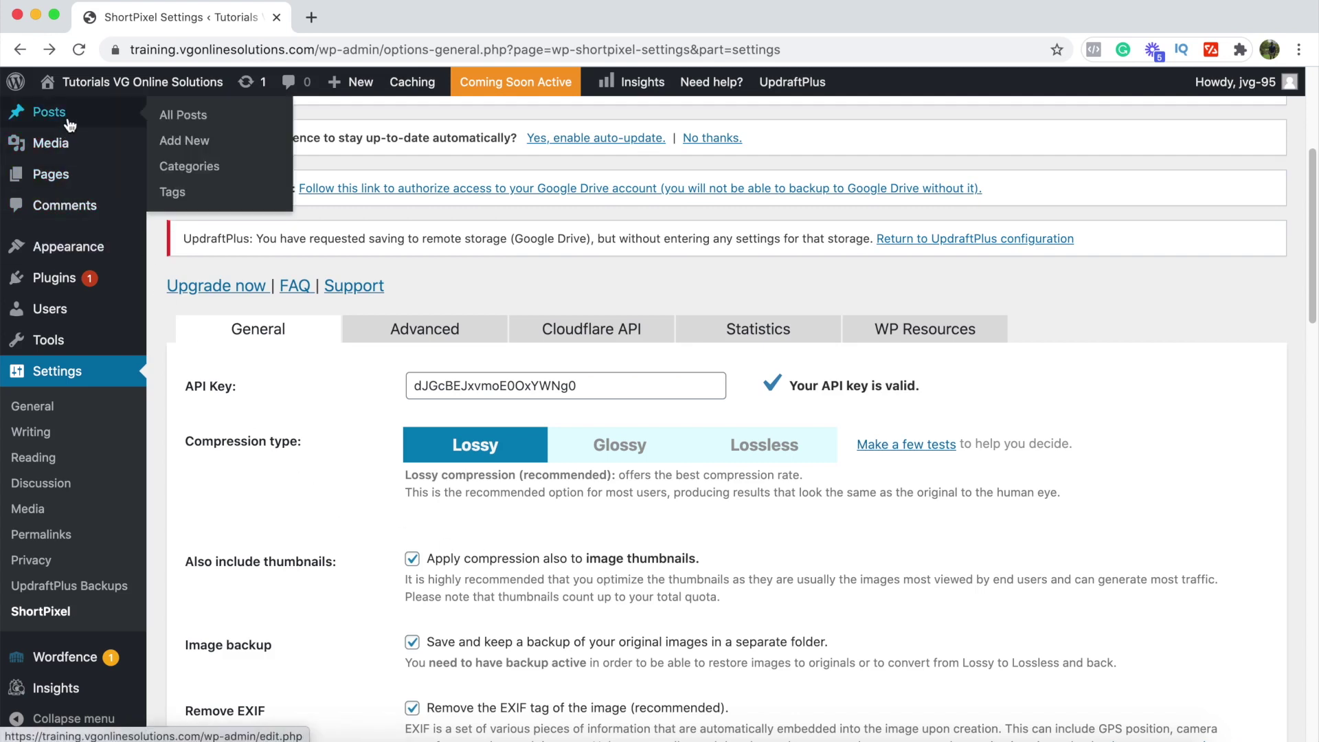
{"action": "left_click", "coordinate": [183, 142]}
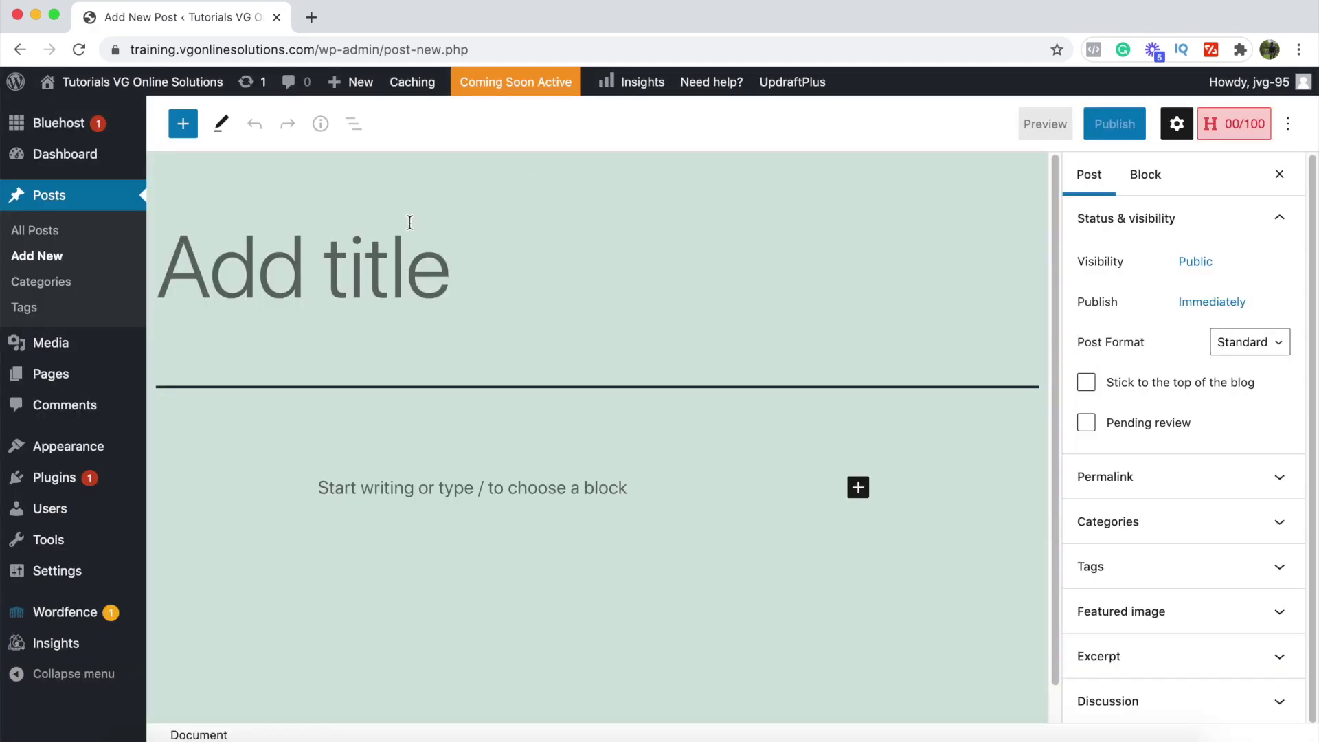
Step: Leave the new post, then install and activate Classic Editor from Plugins > Add New
{"action": "left_click", "coordinate": [354, 304]}
{"action": "scroll", "coordinate": [354, 304], "scroll_direction": "down", "scroll_amount": 2}
{"action": "scroll", "coordinate": [354, 305], "scroll_direction": "up", "scroll_amount": 2}
{"action": "mouse_move", "coordinate": [44, 376]}
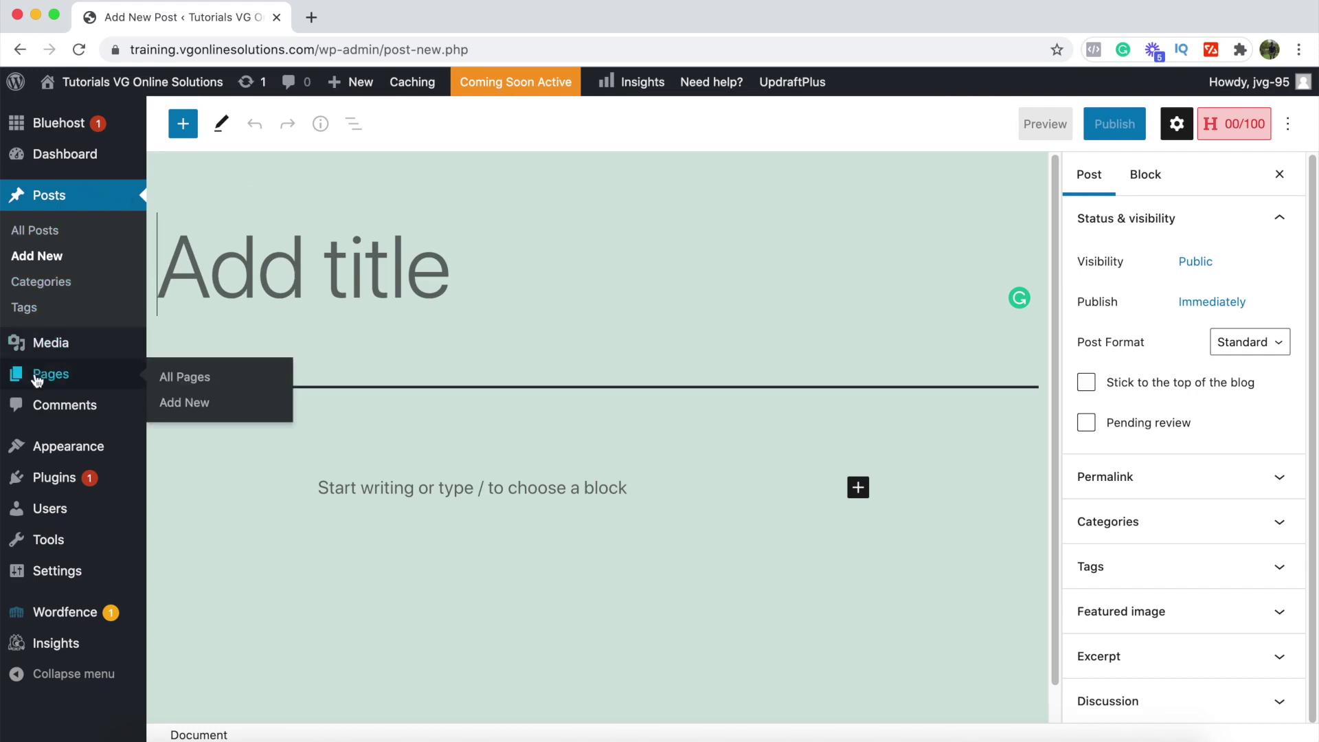
{"action": "left_click", "coordinate": [64, 487]}
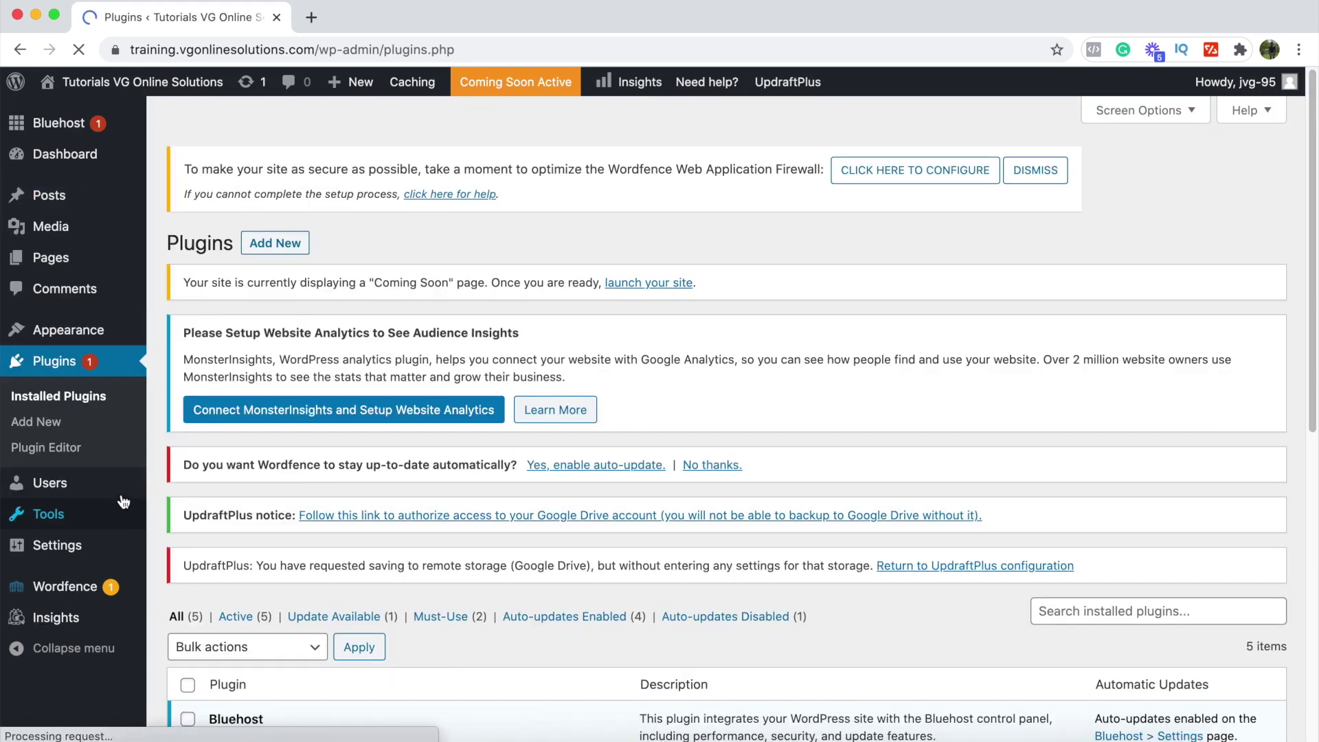
{"action": "left_click", "coordinate": [286, 251]}
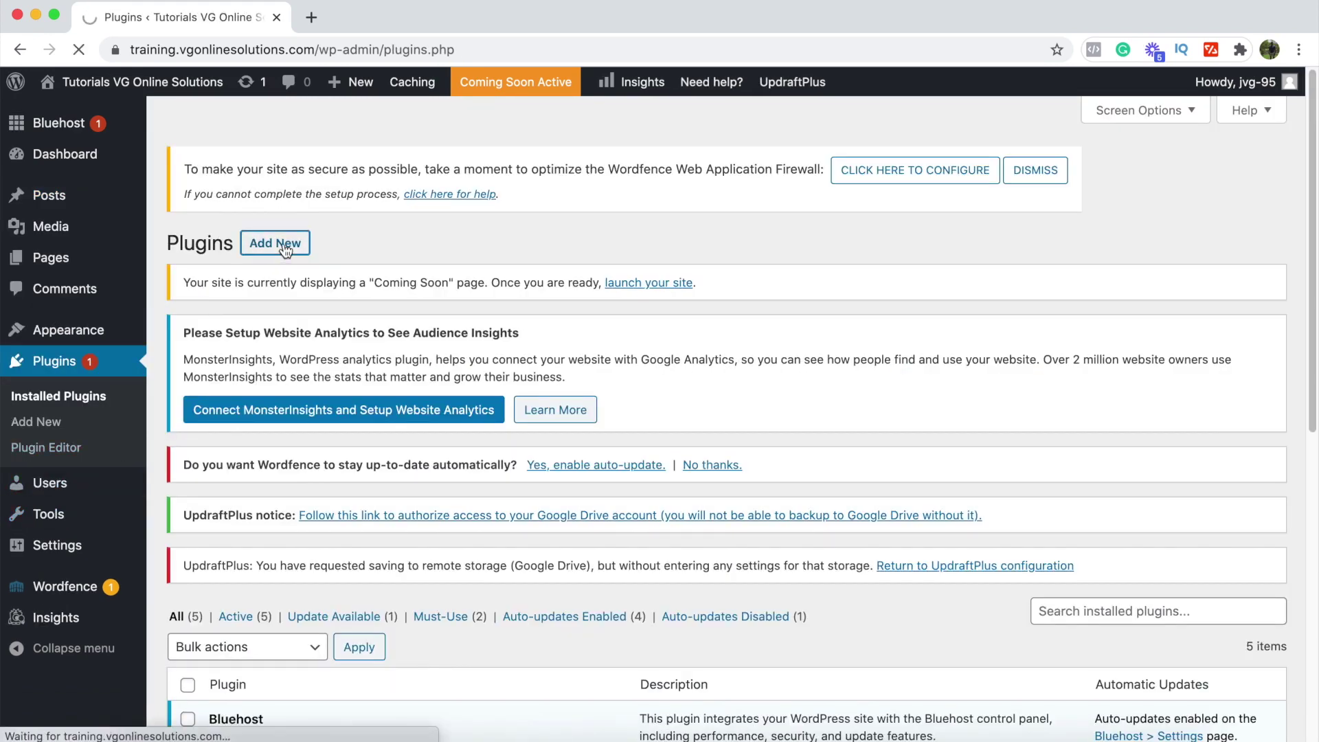
{"action": "scroll", "coordinate": [456, 358], "scroll_direction": "down", "scroll_amount": 3}
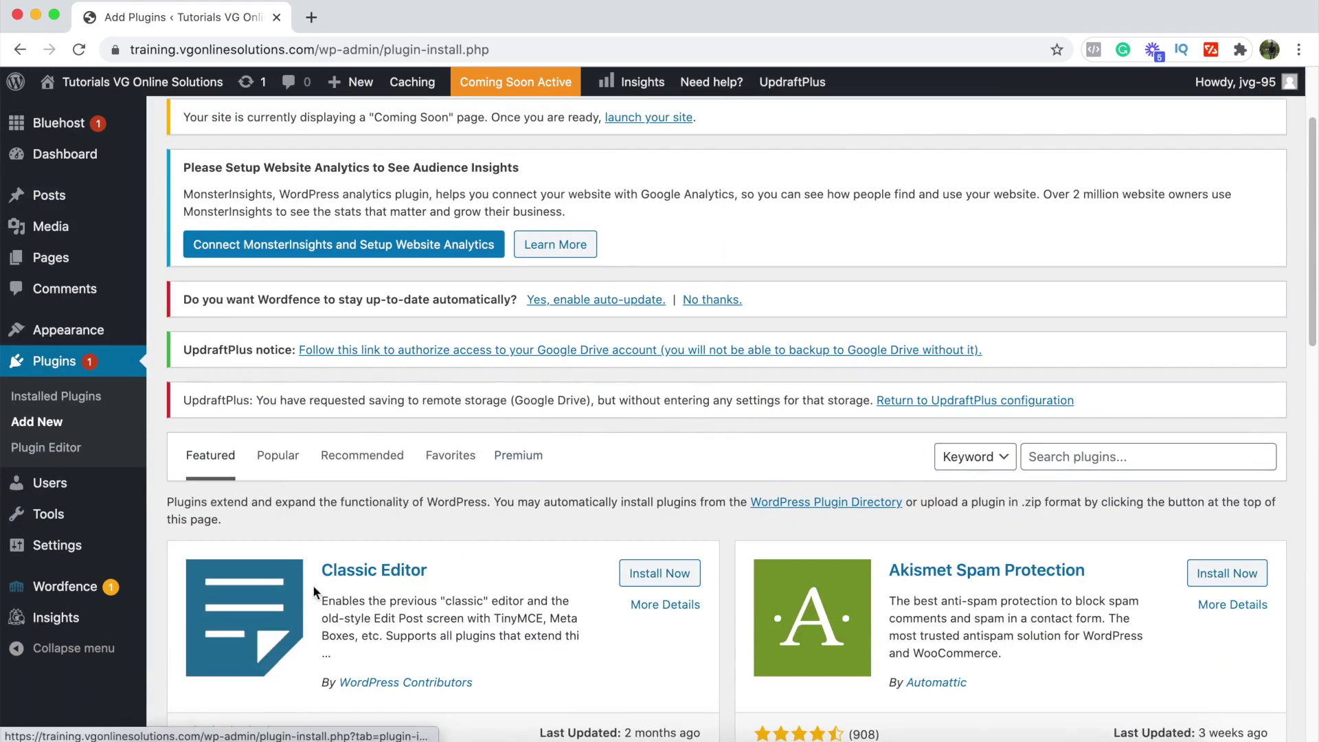
{"action": "scroll", "coordinate": [323, 584], "scroll_direction": "down", "scroll_amount": 1}
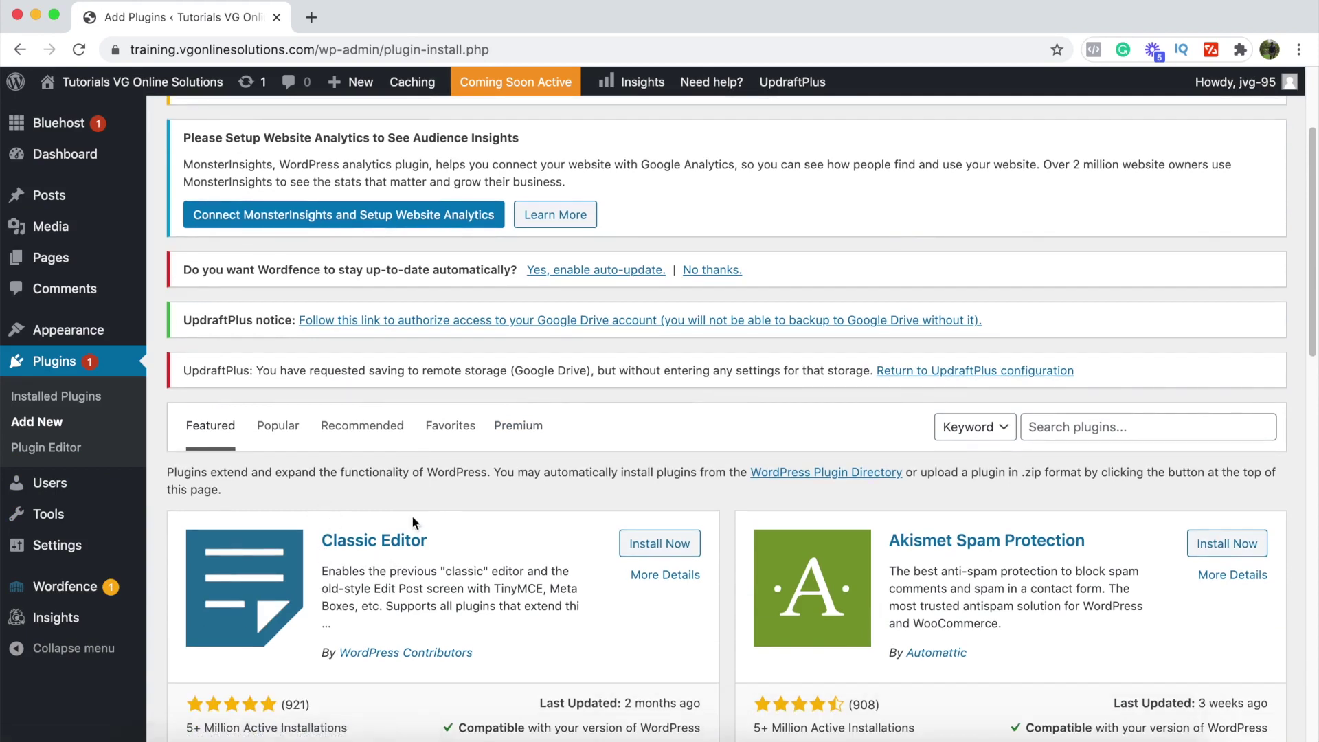
{"action": "left_click", "coordinate": [660, 546]}
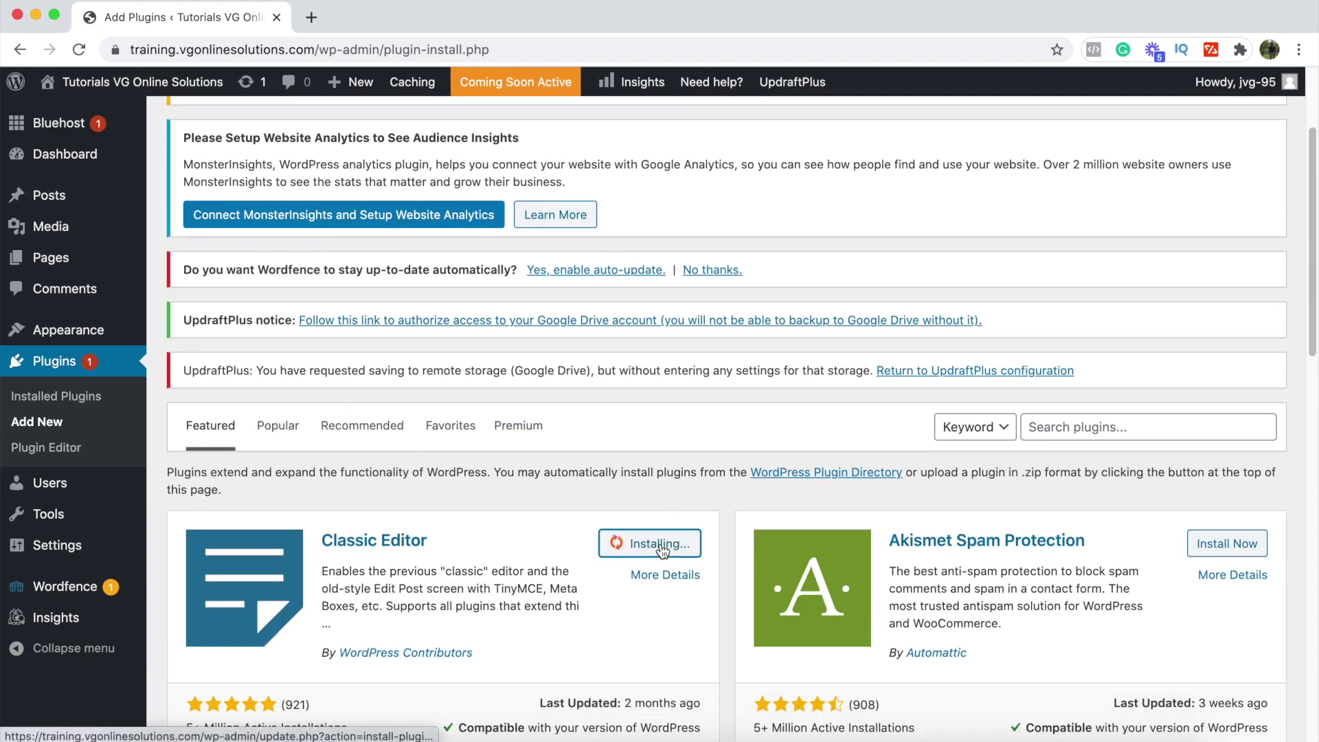
{"action": "left_click", "coordinate": [663, 550]}
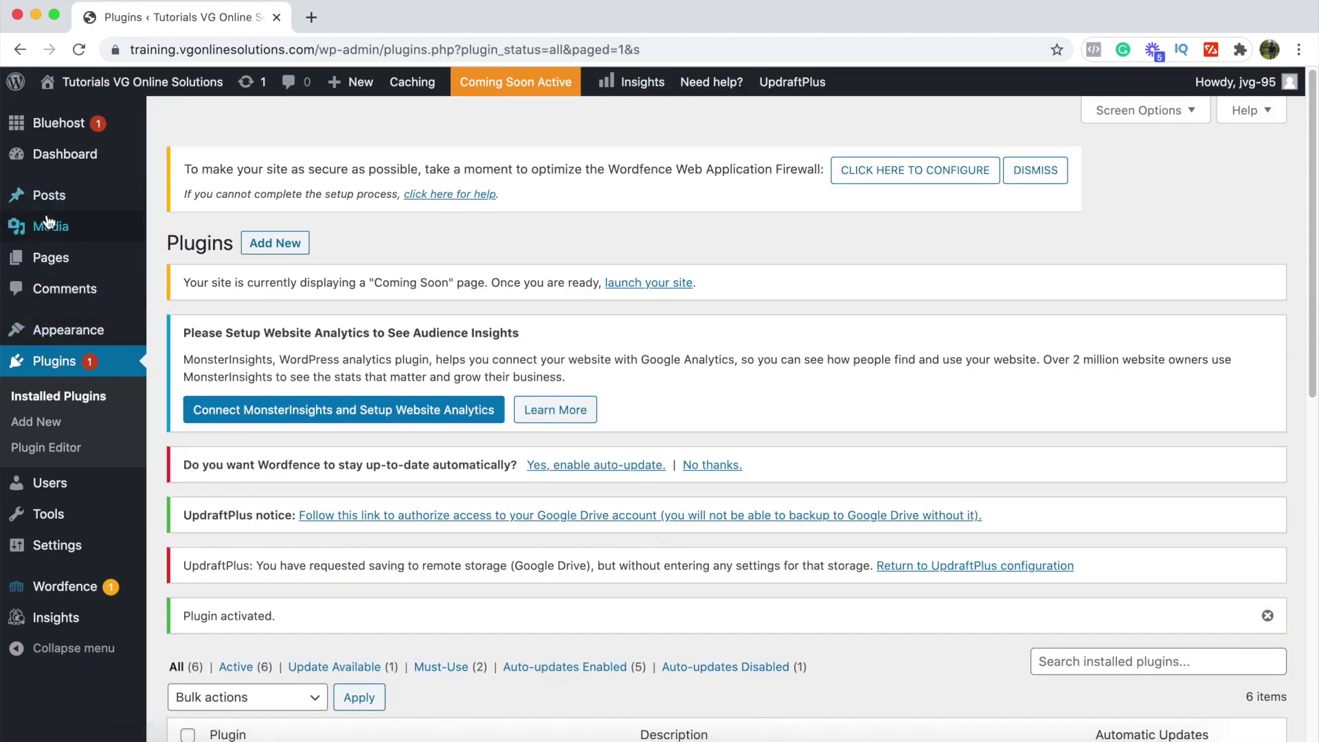
Step: Go to Posts and open a new post in the classic editor
{"action": "left_click", "coordinate": [63, 199]}
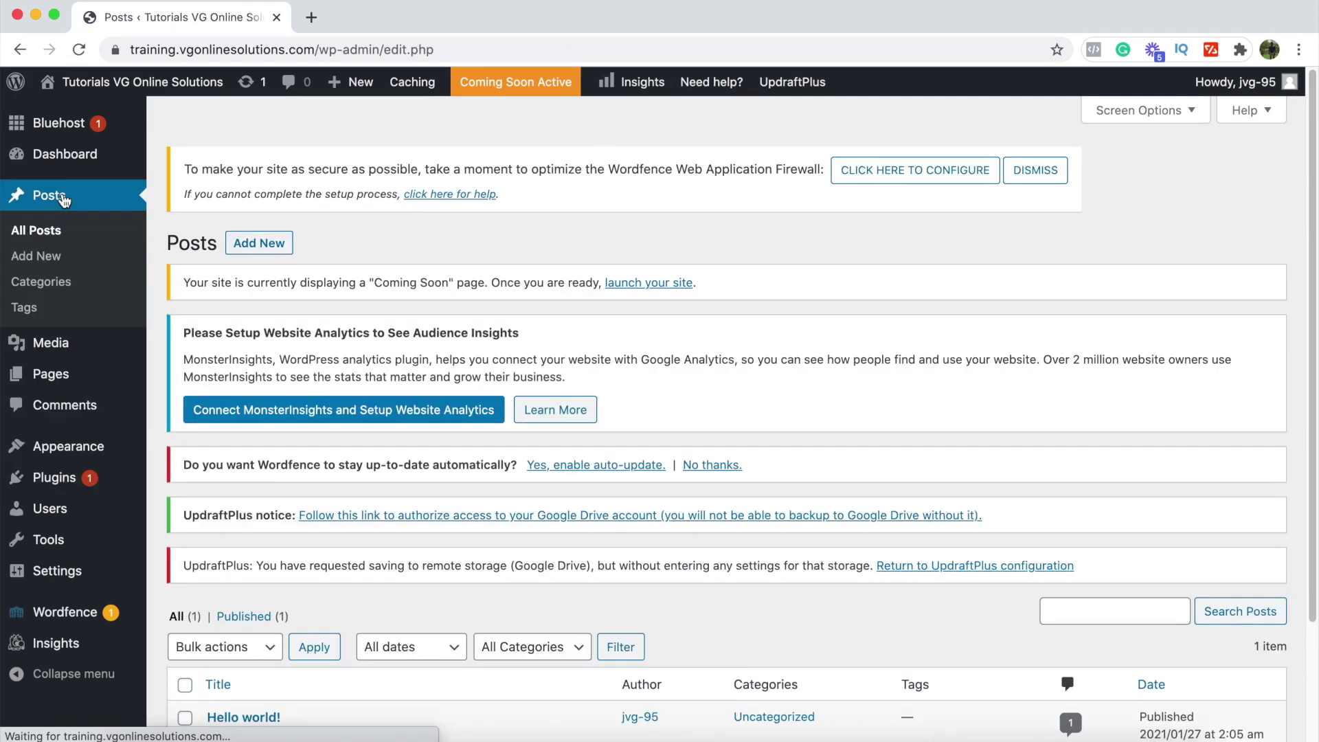
{"action": "scroll", "coordinate": [350, 489], "scroll_direction": "down", "scroll_amount": 3}
{"action": "scroll", "coordinate": [351, 496], "scroll_direction": "up", "scroll_amount": 3}
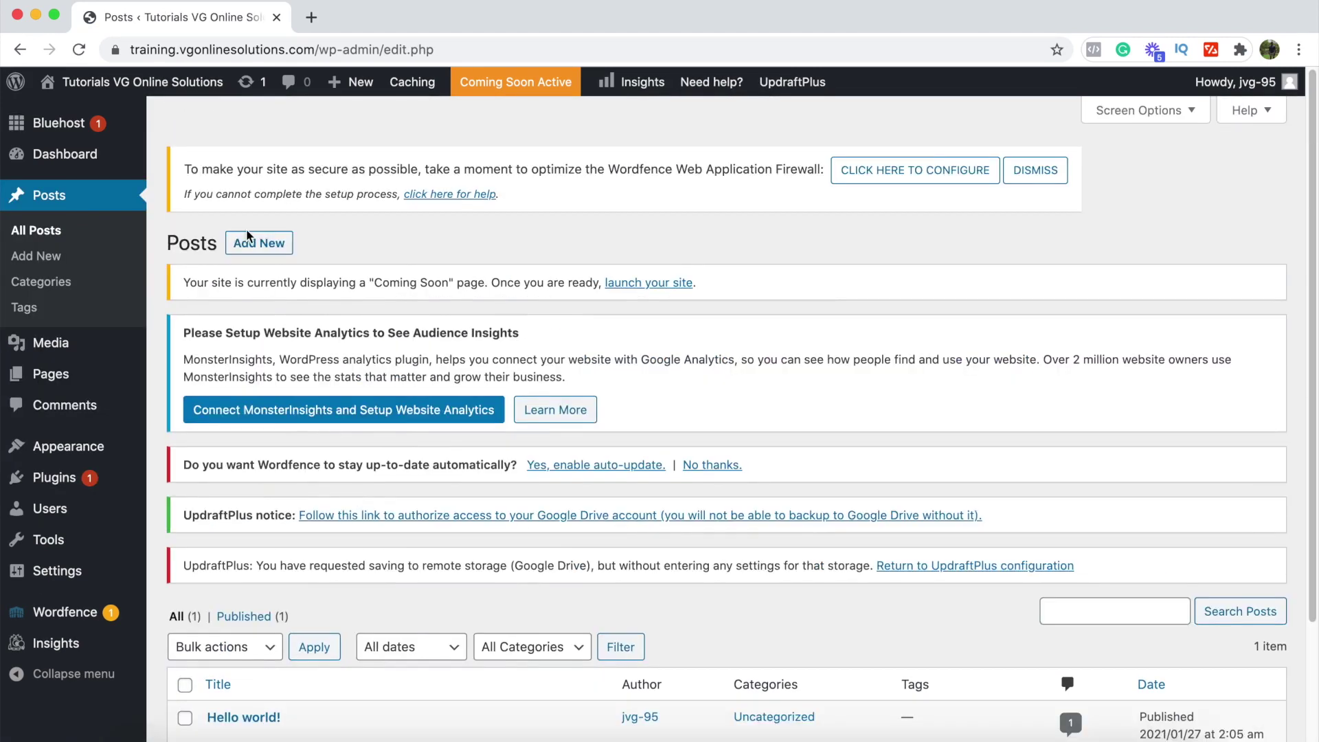
{"action": "left_click", "coordinate": [262, 242]}
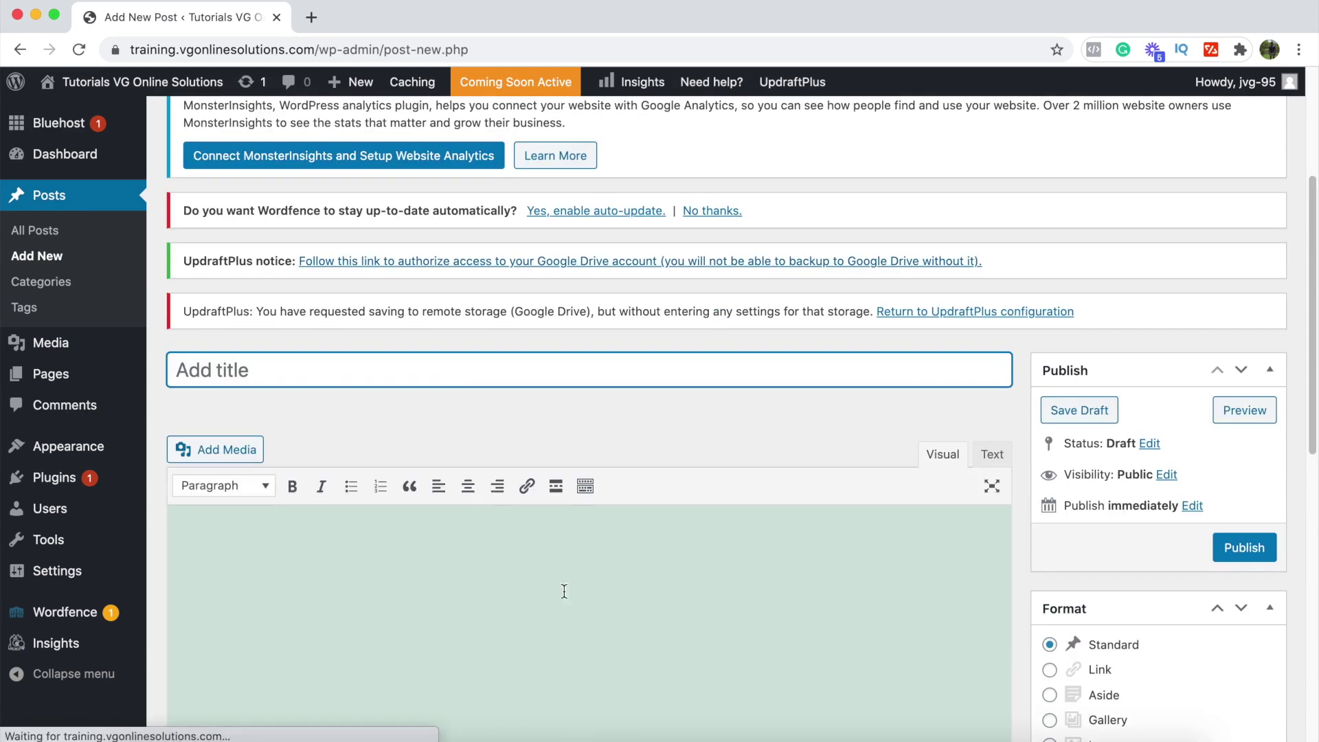
{"action": "scroll", "coordinate": [296, 459], "scroll_direction": "down", "scroll_amount": 3}
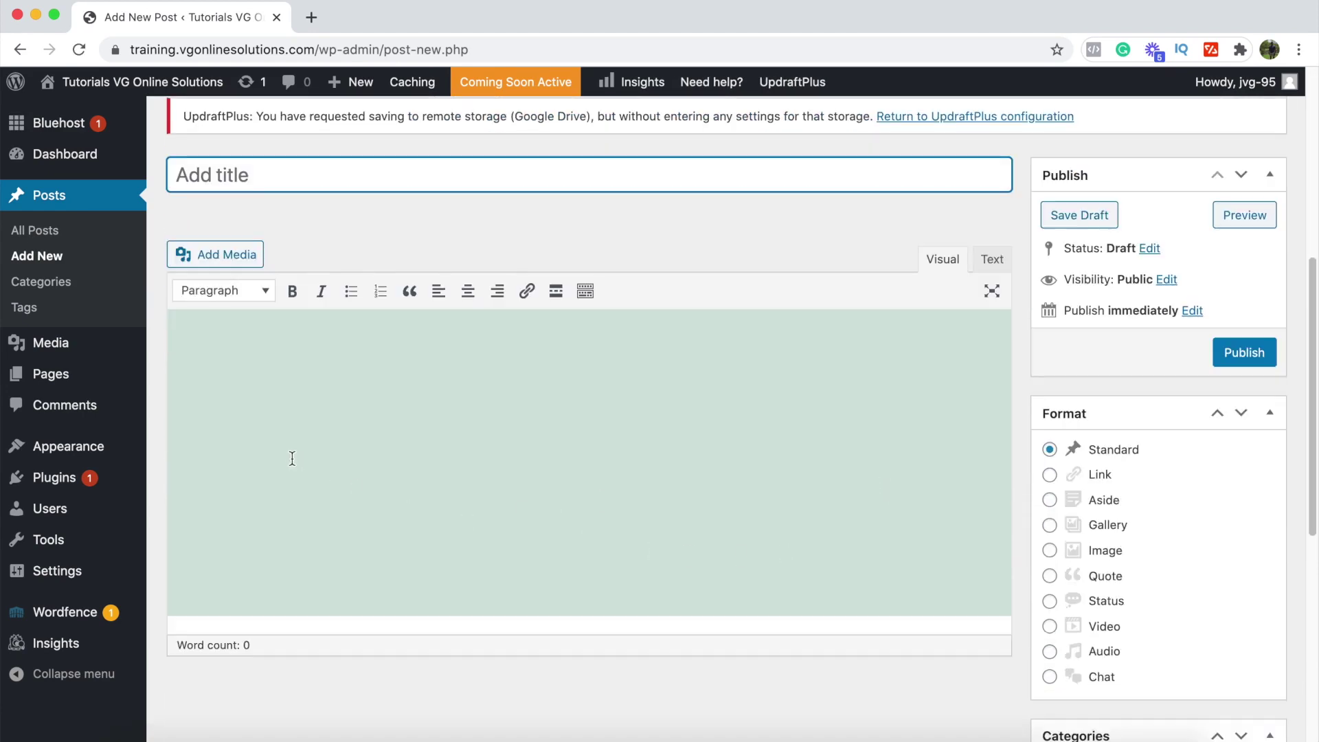
{"action": "scroll", "coordinate": [727, 518], "scroll_direction": "down", "scroll_amount": 3}
{"action": "scroll", "coordinate": [729, 518], "scroll_direction": "up", "scroll_amount": 4}
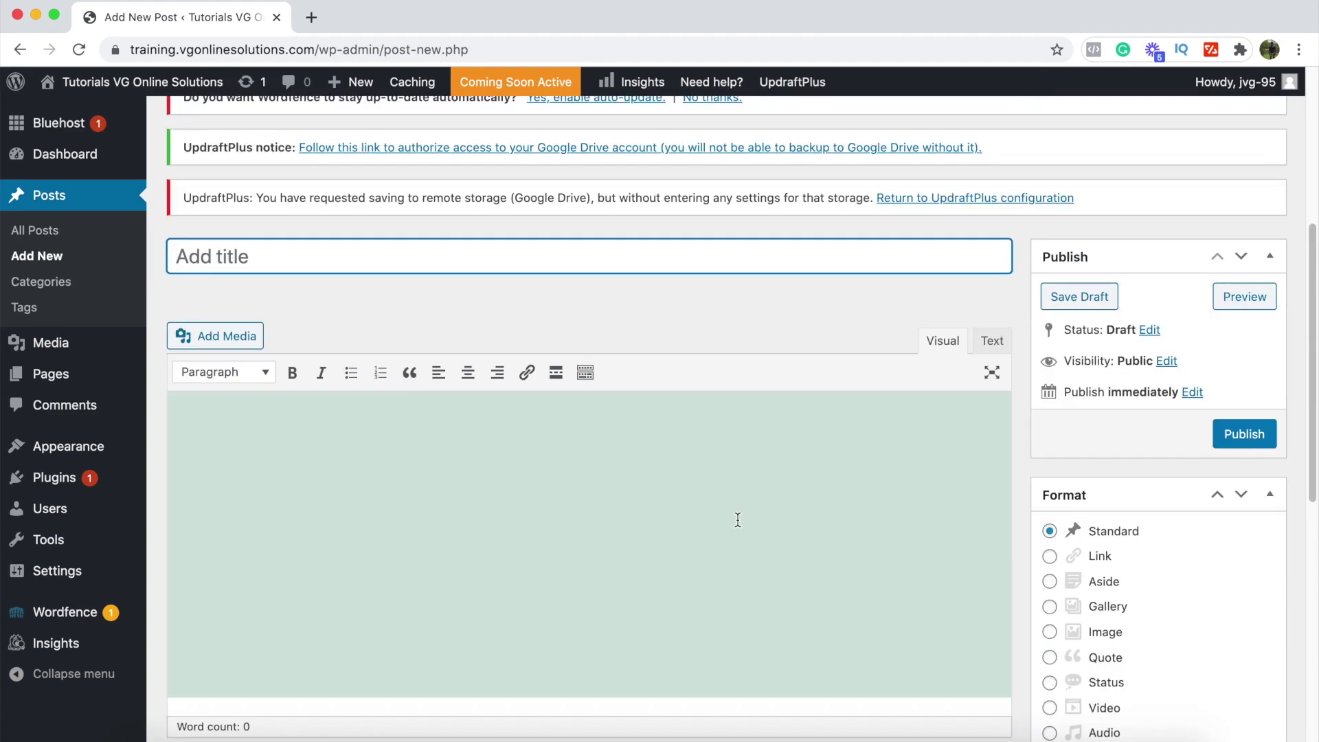
{"action": "scroll", "coordinate": [770, 522], "scroll_direction": "down", "scroll_amount": 4}
{"action": "scroll", "coordinate": [804, 525], "scroll_direction": "up", "scroll_amount": 5}
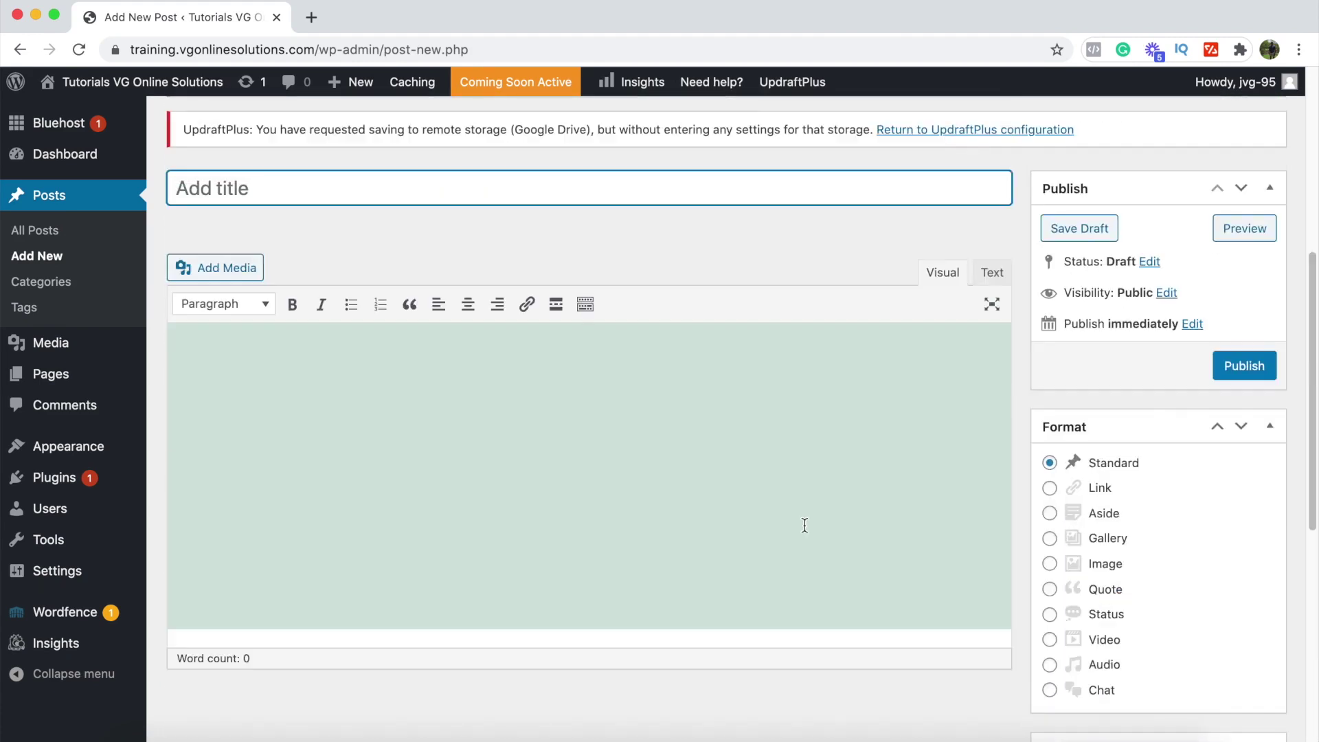
Step: Title the post 'Test' and publish it with an empty body
{"action": "left_click", "coordinate": [283, 332]}
{"action": "left_click", "coordinate": [265, 190]}
{"action": "type", "text": "Test"}
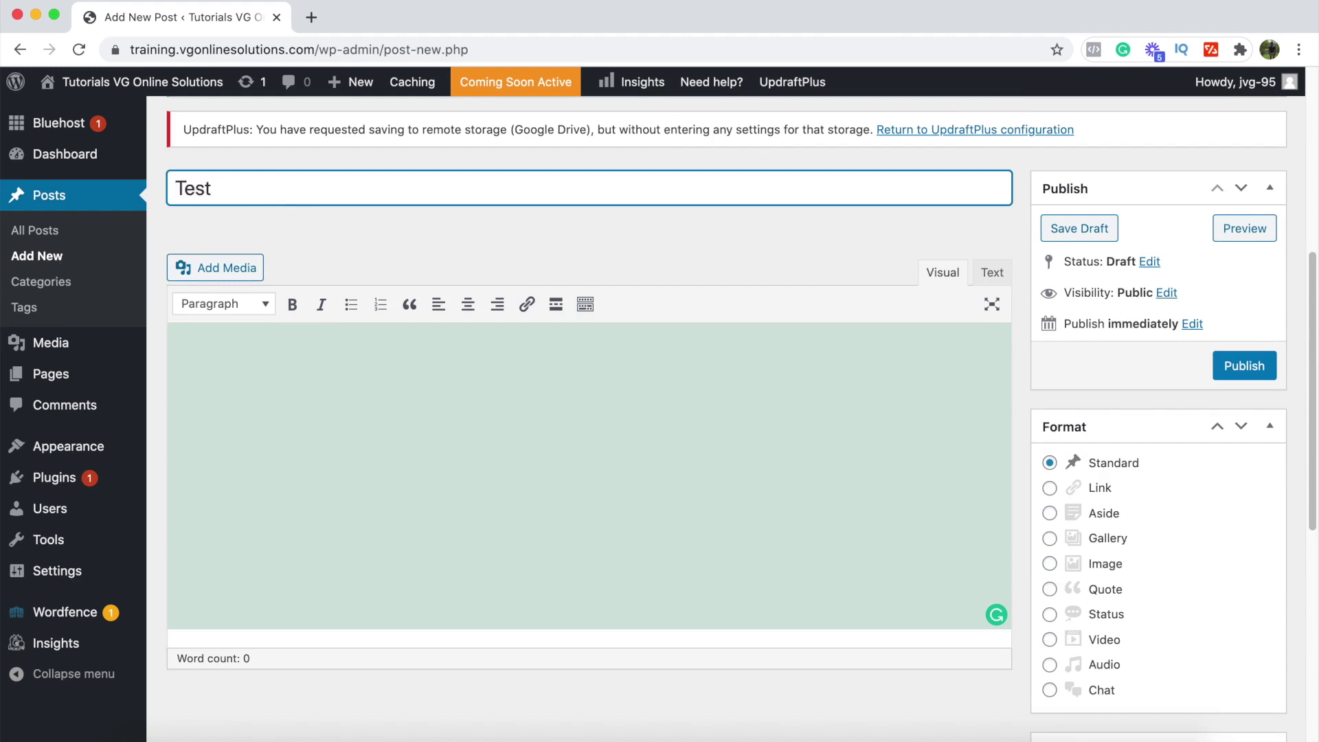
{"action": "left_click", "coordinate": [1268, 372]}
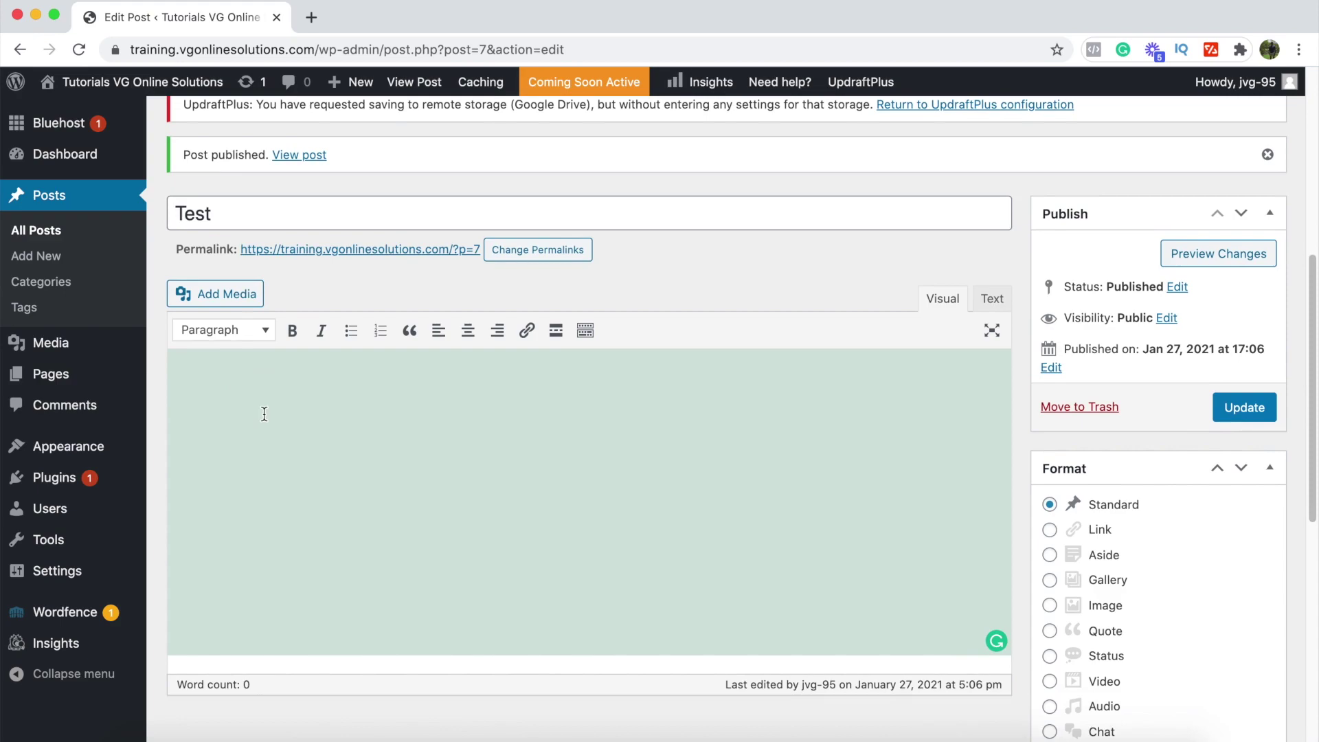
{"action": "key", "text": "ctrl+Up"}
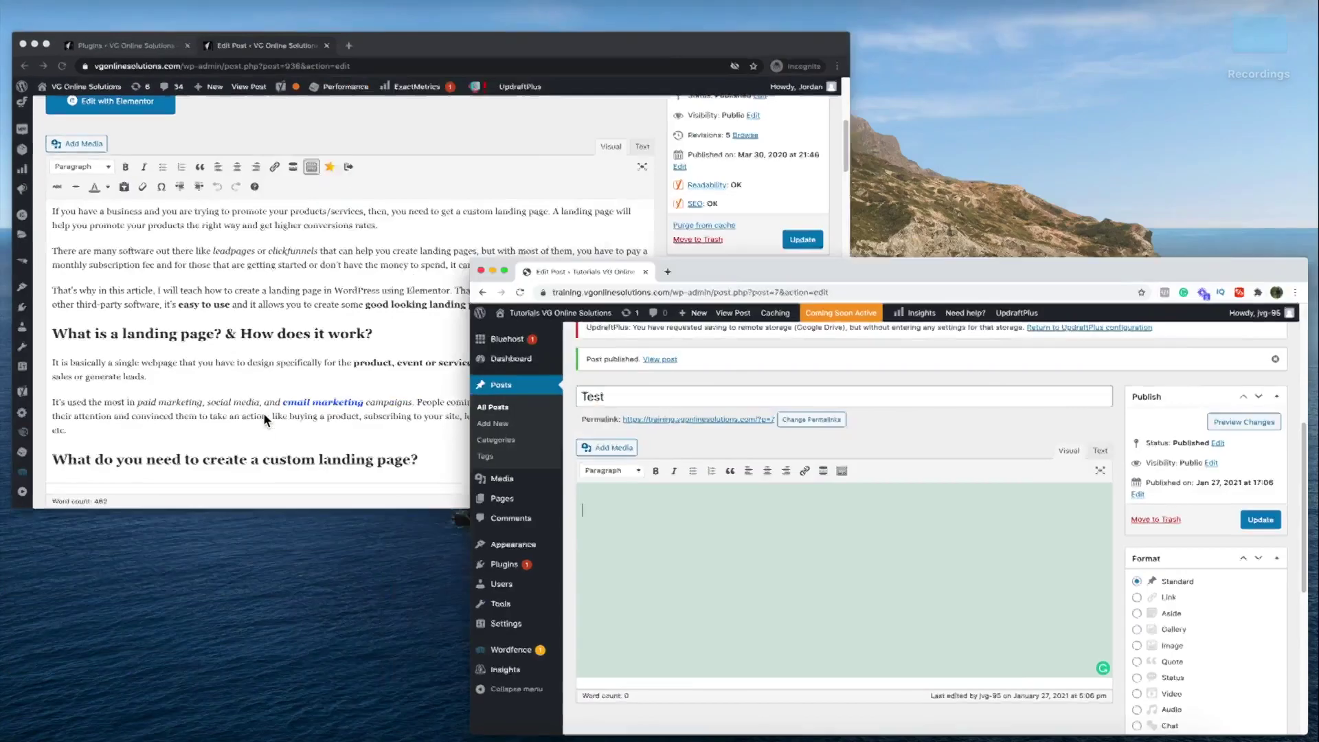
Step: Copy the five-paragraph article from the other window and paste it into the Test post
{"action": "left_click", "coordinate": [345, 226]}
{"action": "left_click_drag", "start_coordinate": [61, 283], "coordinate": [483, 615]}
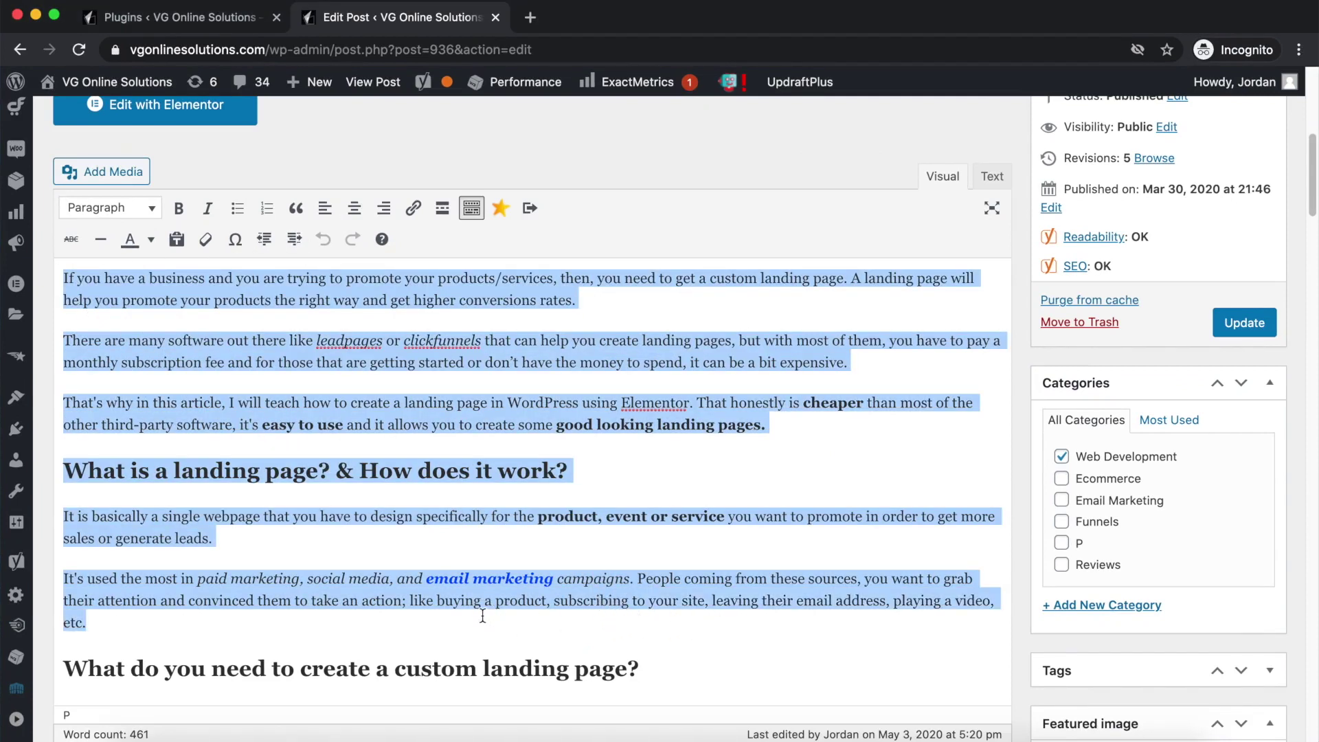
{"action": "key", "text": "ctrl+Up"}
{"action": "left_click", "coordinate": [450, 352]}
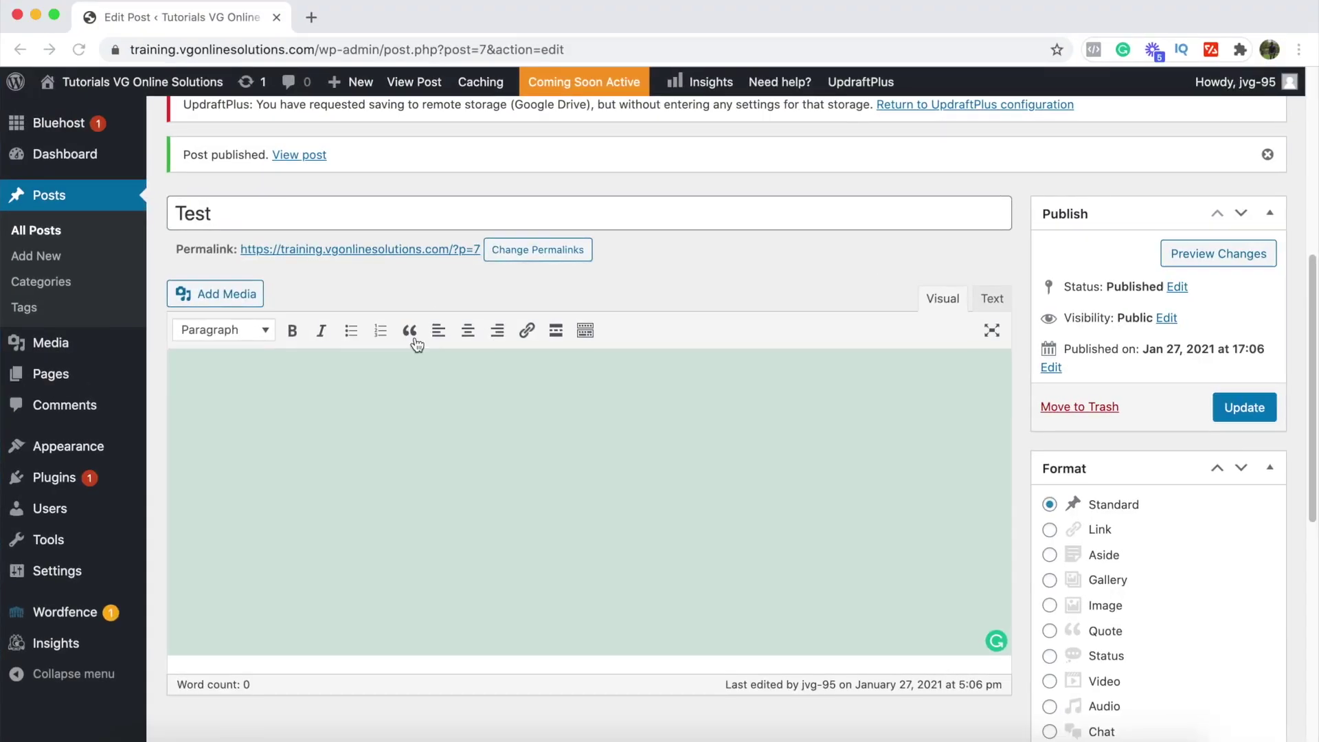
{"action": "key", "text": "super+v"}
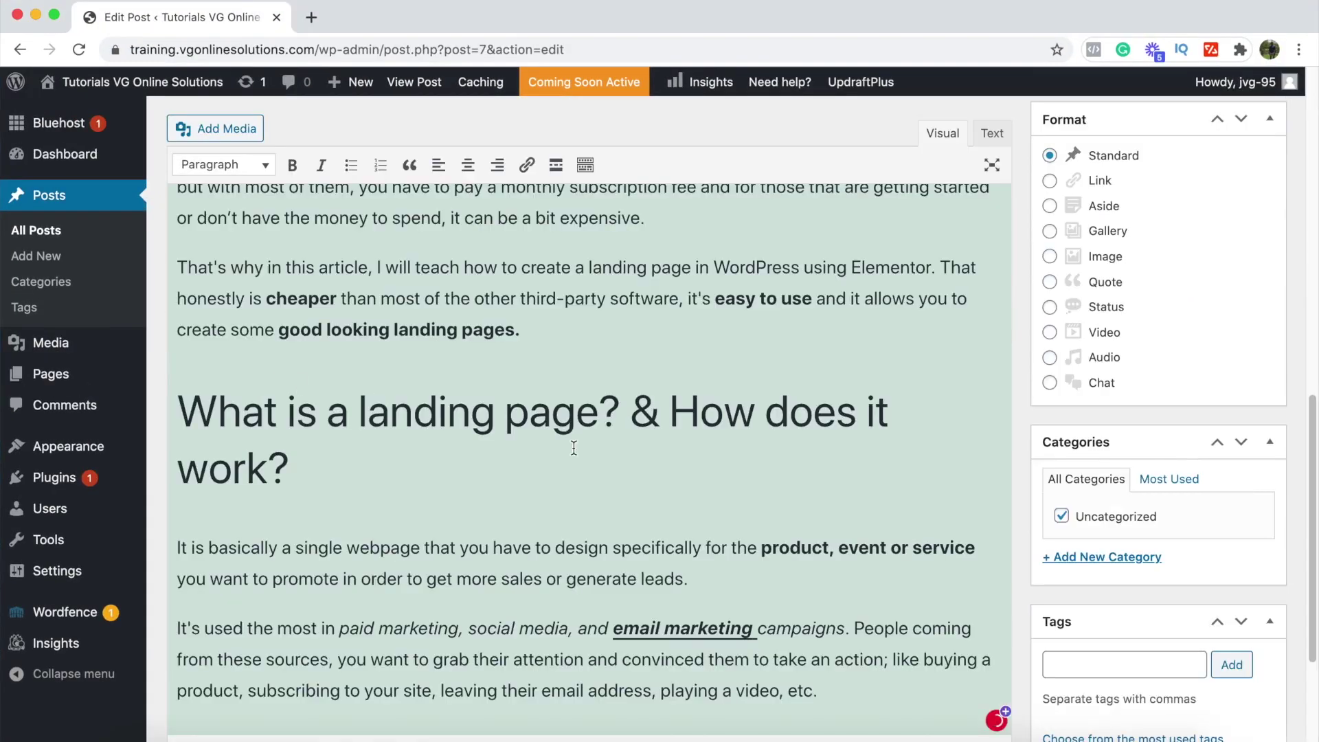
Step: Format the landing-page question as Heading 3 and update the post
{"action": "scroll", "coordinate": [632, 468], "scroll_direction": "down", "scroll_amount": 3}
{"action": "scroll", "coordinate": [633, 467], "scroll_direction": "up", "scroll_amount": 2}
{"action": "scroll", "coordinate": [633, 467], "scroll_direction": "up", "scroll_amount": 5}
{"action": "scroll", "coordinate": [633, 467], "scroll_direction": "down", "scroll_amount": 1}
{"action": "scroll", "coordinate": [327, 587], "scroll_direction": "down", "scroll_amount": 1}
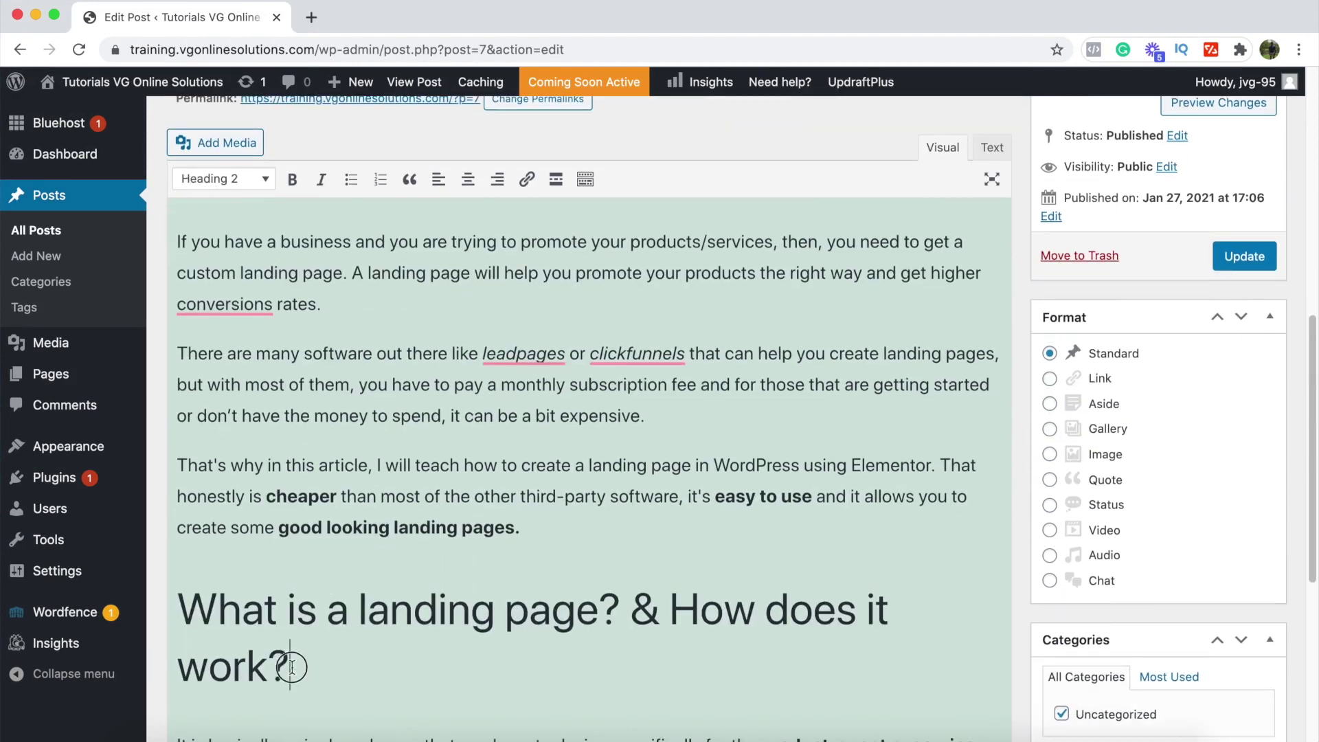
{"action": "left_click_drag", "start_coordinate": [294, 665], "coordinate": [171, 605]}
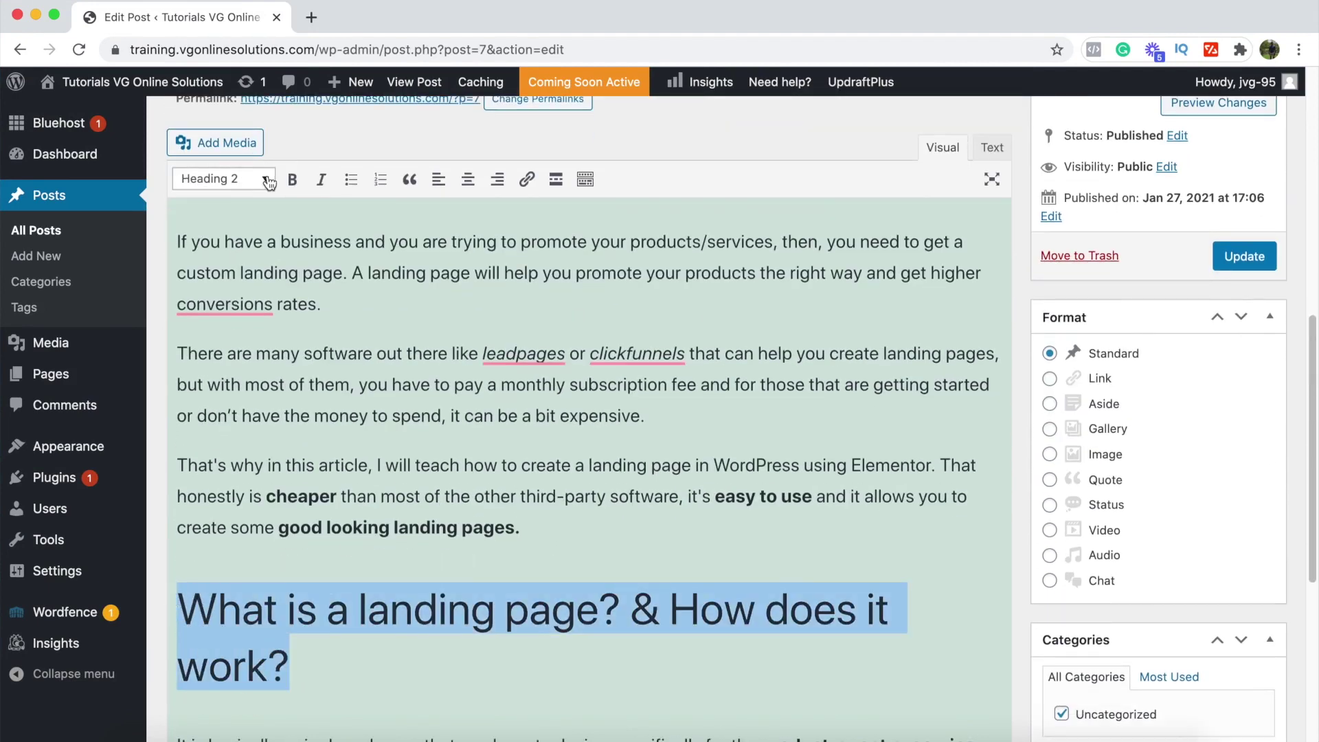
{"action": "left_click", "coordinate": [268, 180]}
{"action": "left_click", "coordinate": [269, 398]}
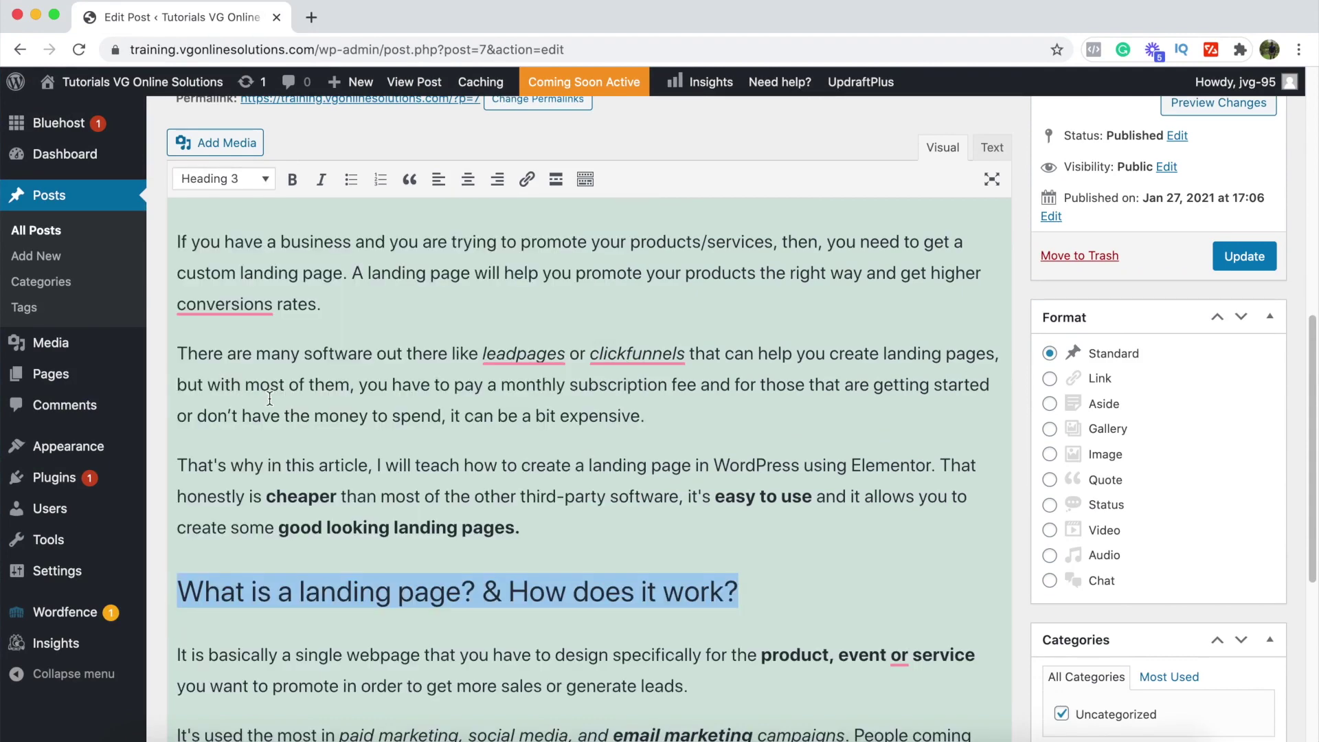
{"action": "left_click", "coordinate": [740, 522]}
{"action": "scroll", "coordinate": [777, 521], "scroll_direction": "down", "scroll_amount": 3}
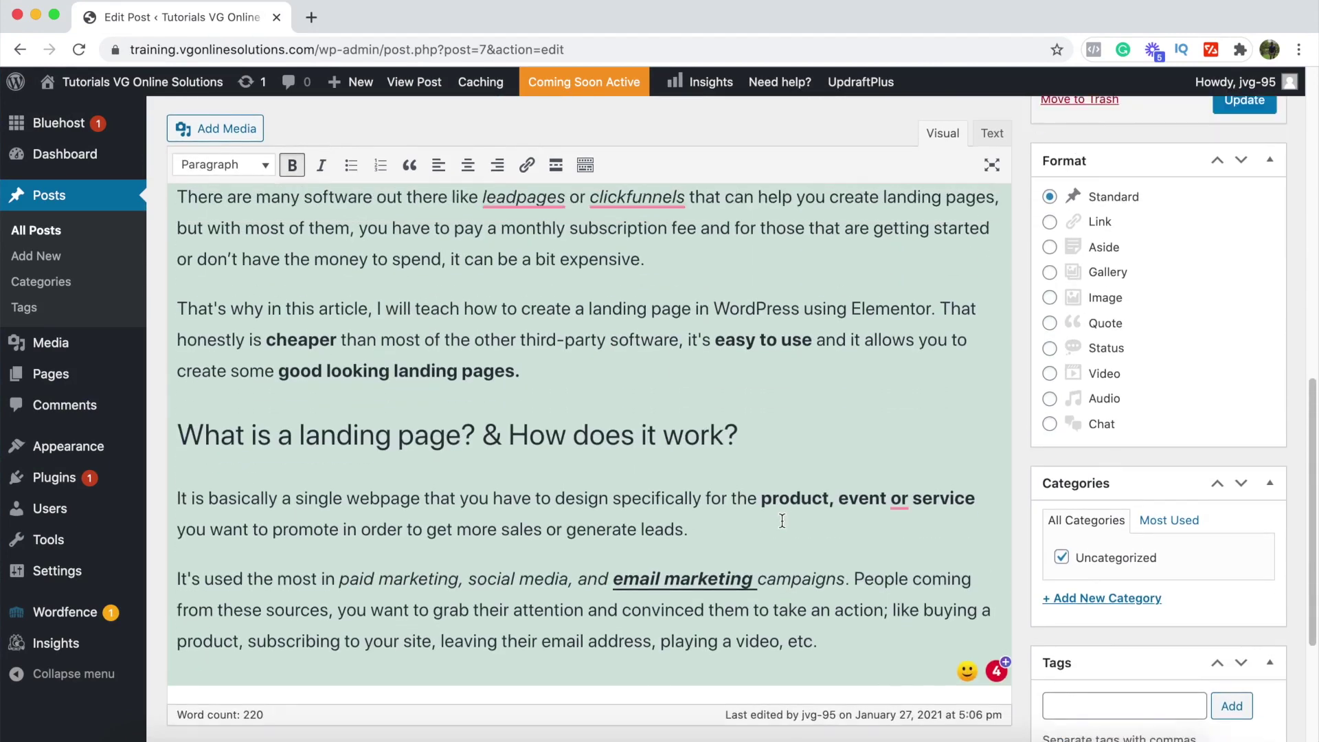
{"action": "scroll", "coordinate": [782, 521], "scroll_direction": "up", "scroll_amount": 6}
{"action": "left_click", "coordinate": [1260, 418]}
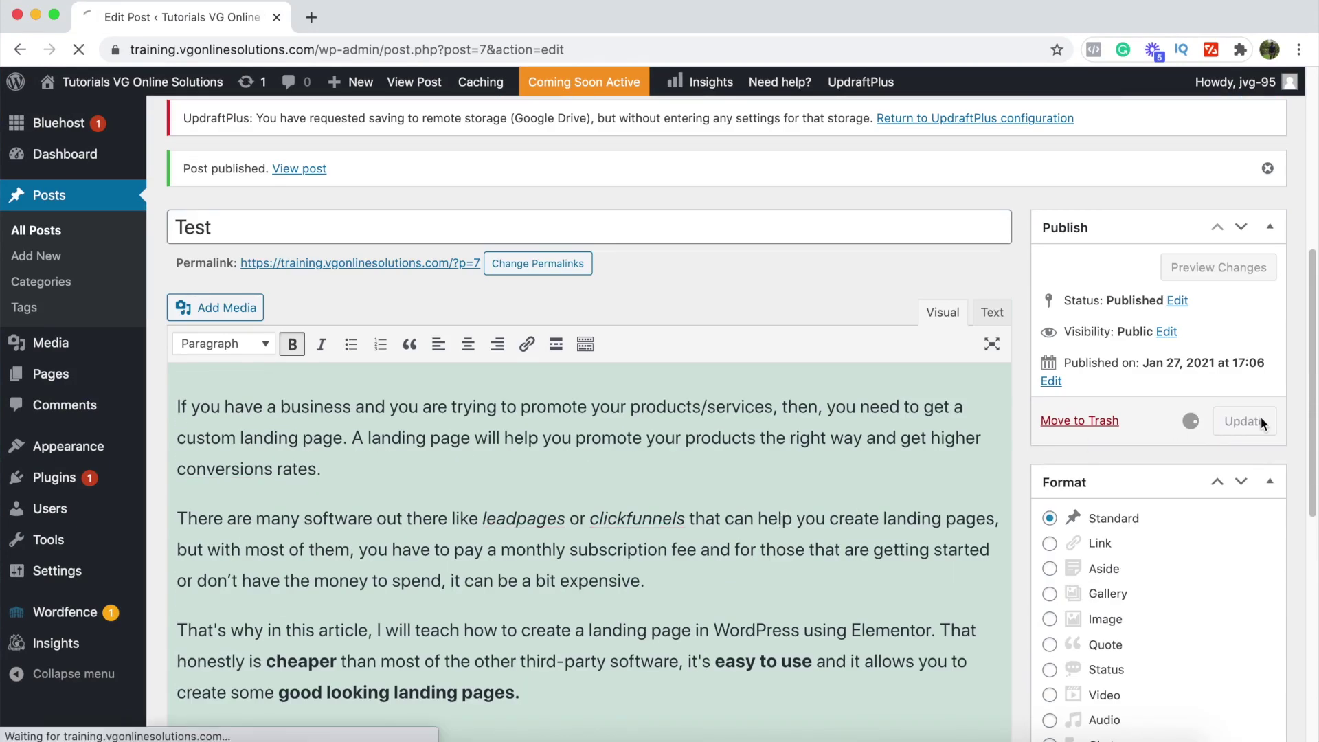
Step: Preview the updated Test post in a new tab and scroll through the rendered article
{"action": "scroll", "coordinate": [563, 477], "scroll_direction": "down", "scroll_amount": 4}
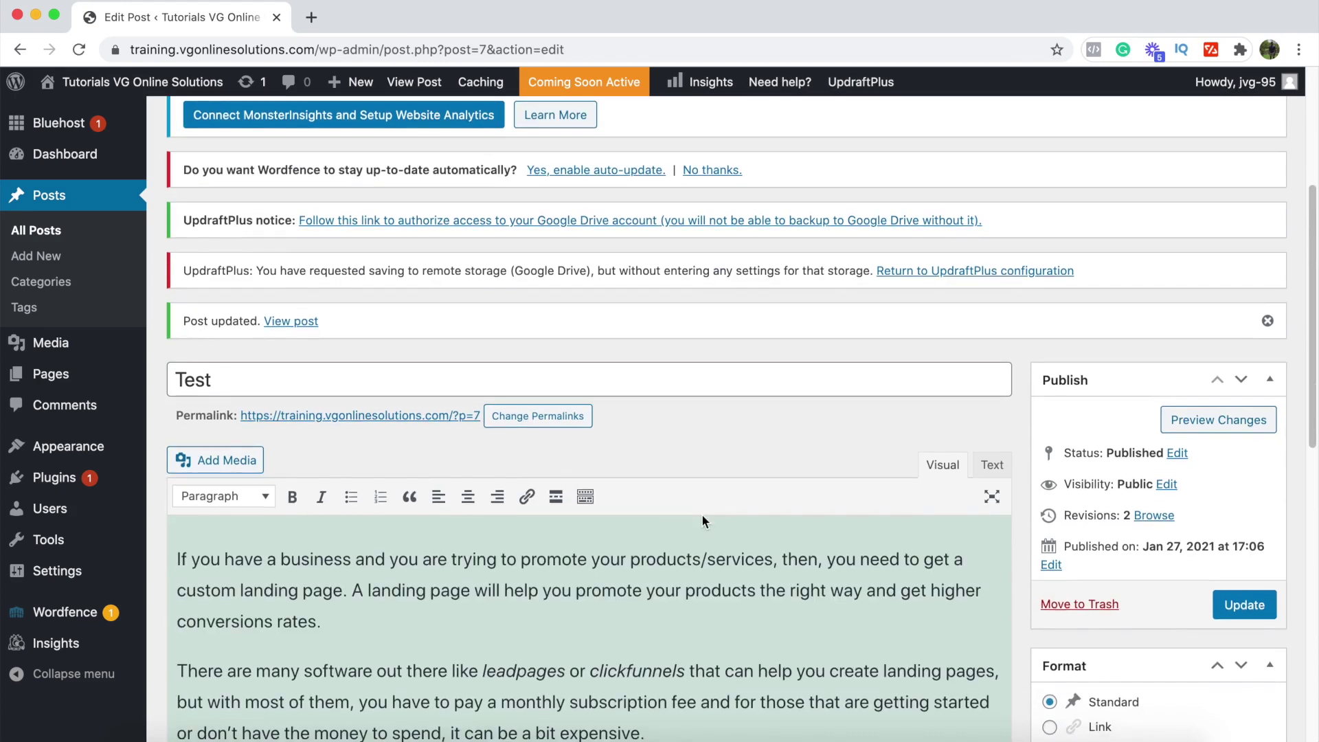
{"action": "scroll", "coordinate": [702, 520], "scroll_direction": "down", "scroll_amount": 1}
{"action": "scroll", "coordinate": [619, 560], "scroll_direction": "down", "scroll_amount": 3}
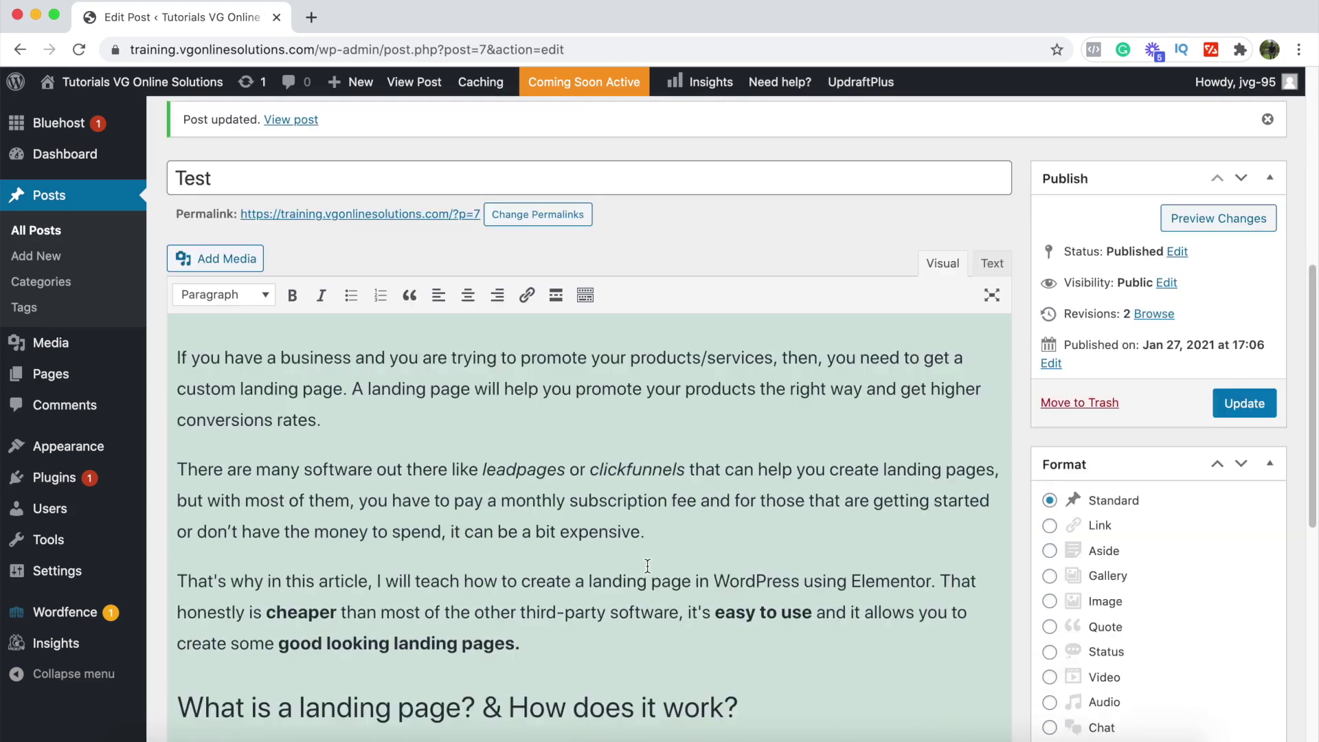
{"action": "scroll", "coordinate": [648, 566], "scroll_direction": "down", "scroll_amount": 5}
{"action": "scroll", "coordinate": [648, 565], "scroll_direction": "up", "scroll_amount": 4}
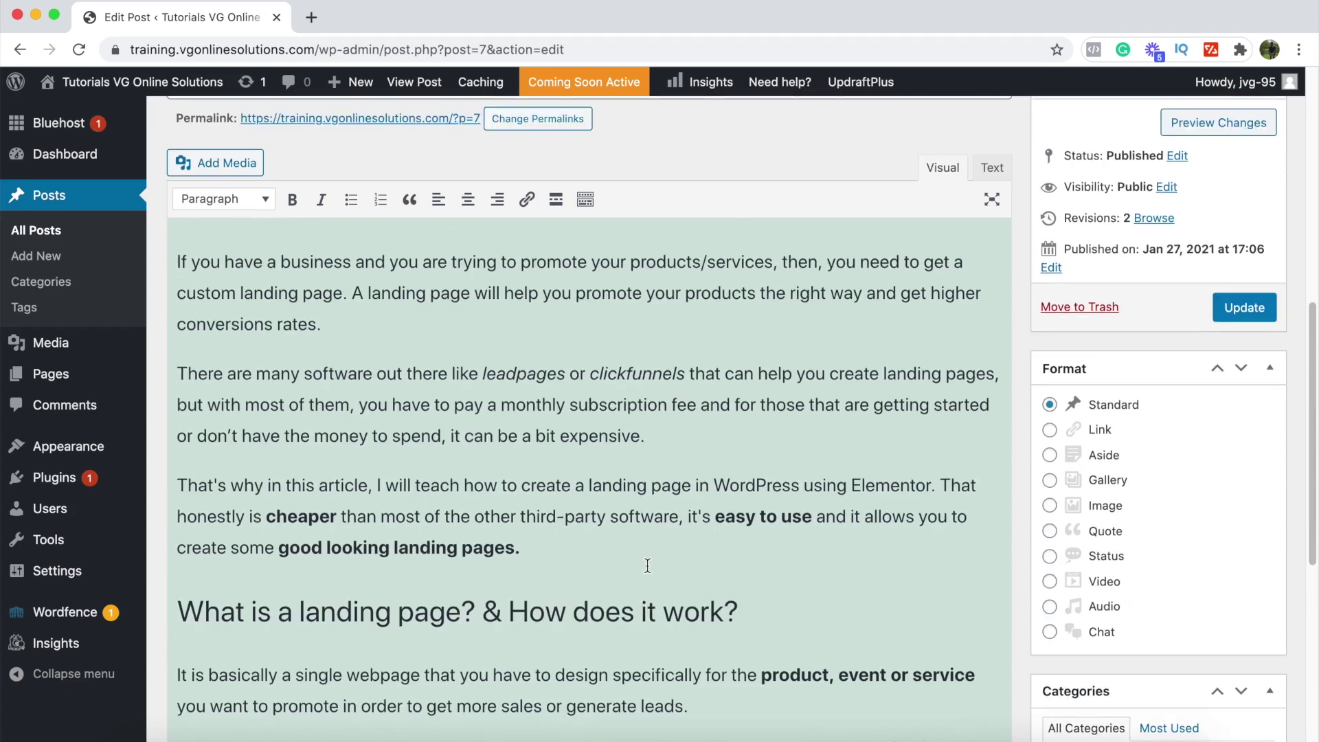
{"action": "scroll", "coordinate": [647, 566], "scroll_direction": "up", "scroll_amount": 1}
{"action": "left_click", "coordinate": [1214, 157]}
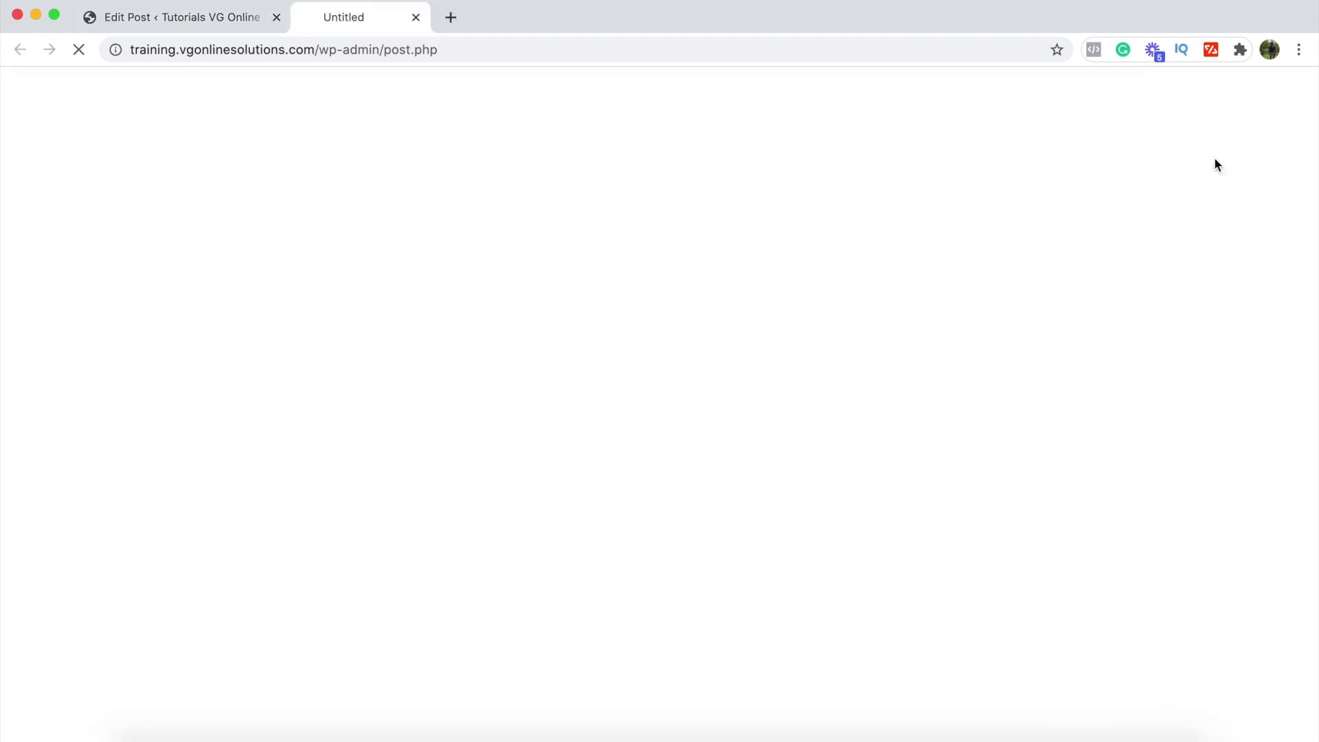
{"action": "scroll", "coordinate": [316, 261], "scroll_direction": "down", "scroll_amount": 1}
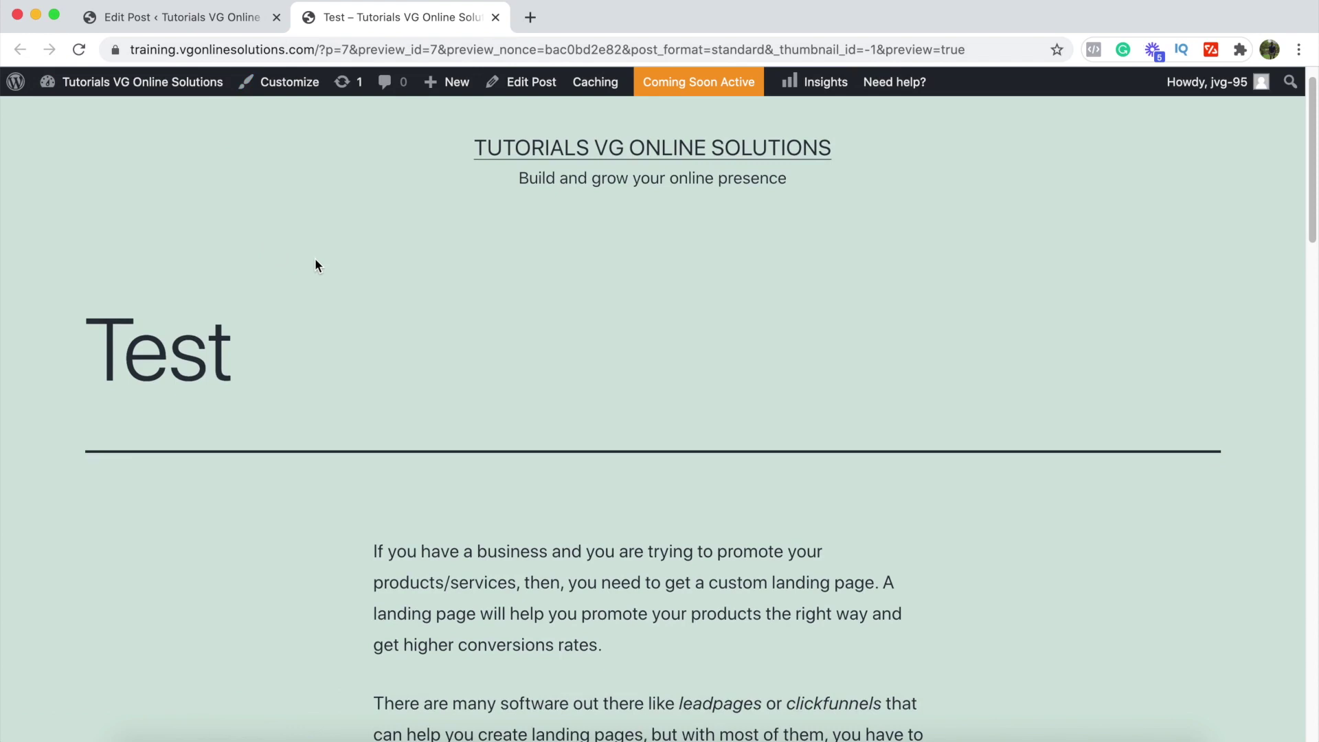
{"action": "scroll", "coordinate": [314, 259], "scroll_direction": "down", "scroll_amount": 2}
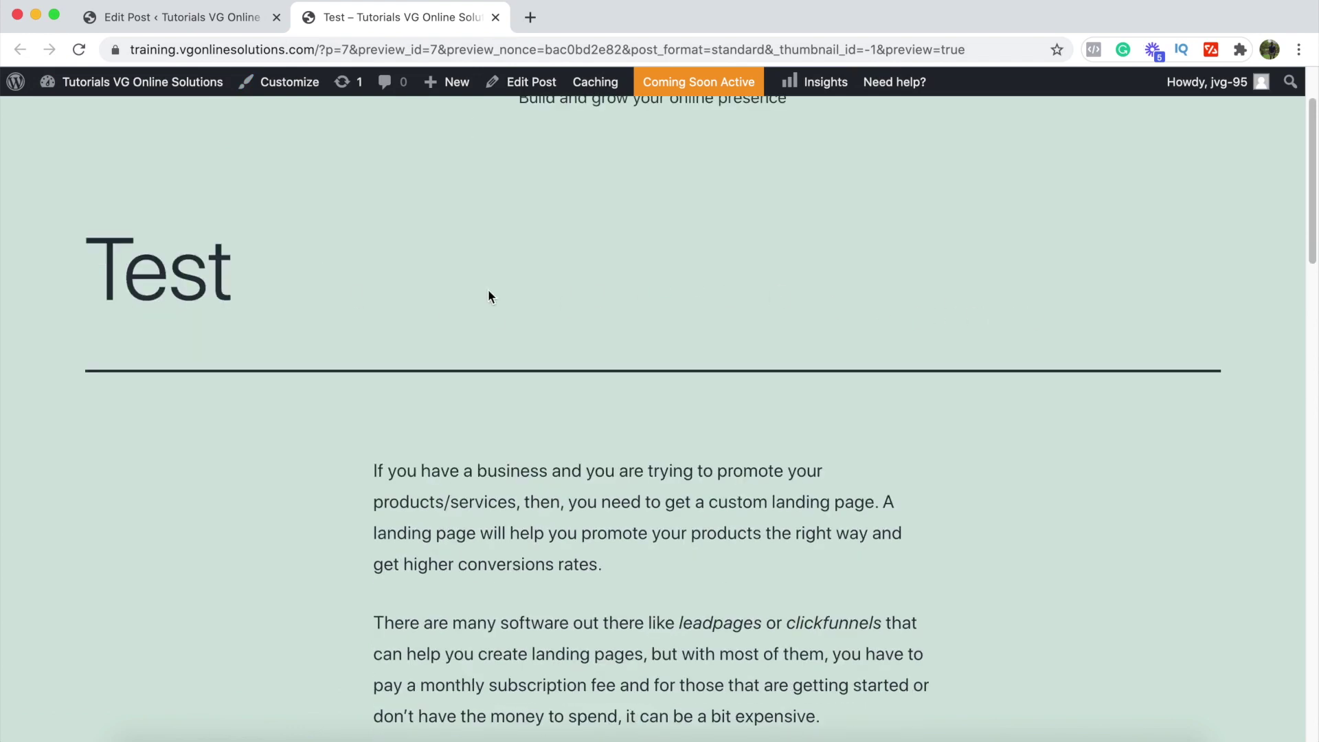
{"action": "scroll", "coordinate": [315, 431], "scroll_direction": "down", "scroll_amount": 7}
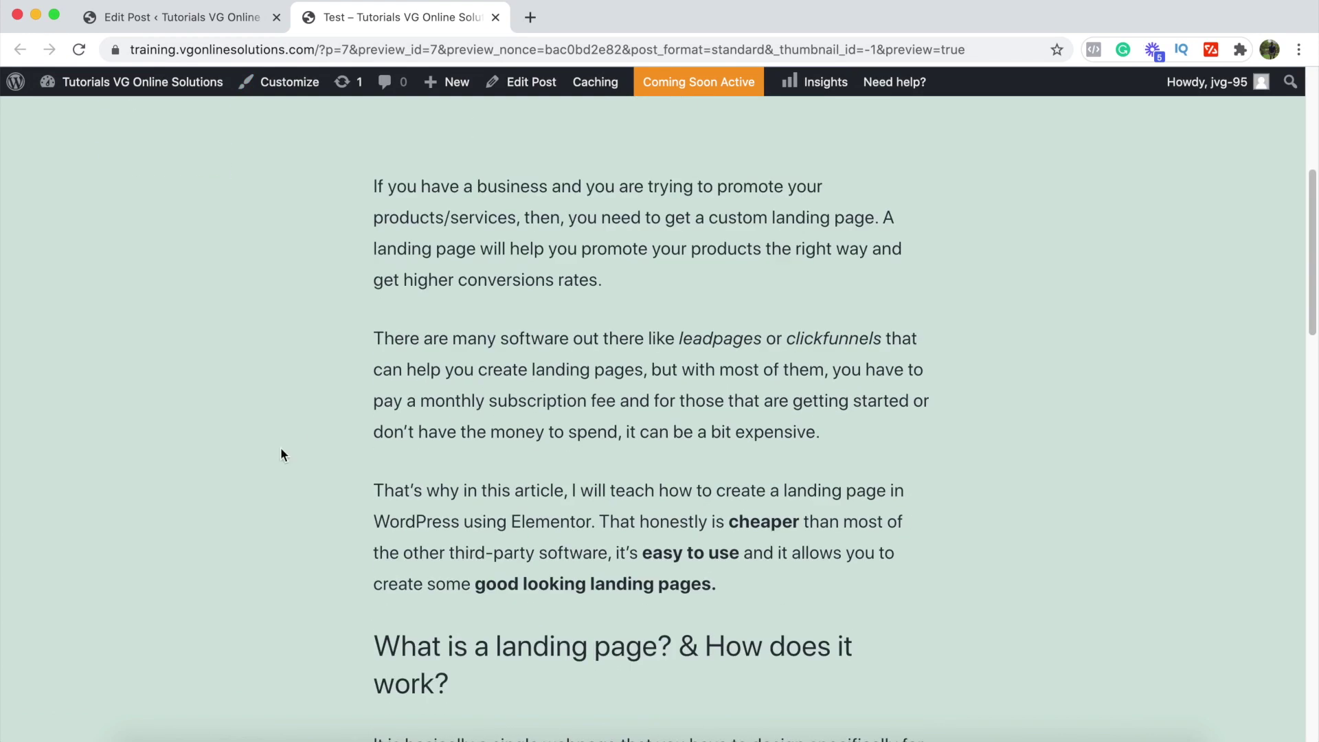
{"action": "scroll", "coordinate": [704, 534], "scroll_direction": "down", "scroll_amount": 13}
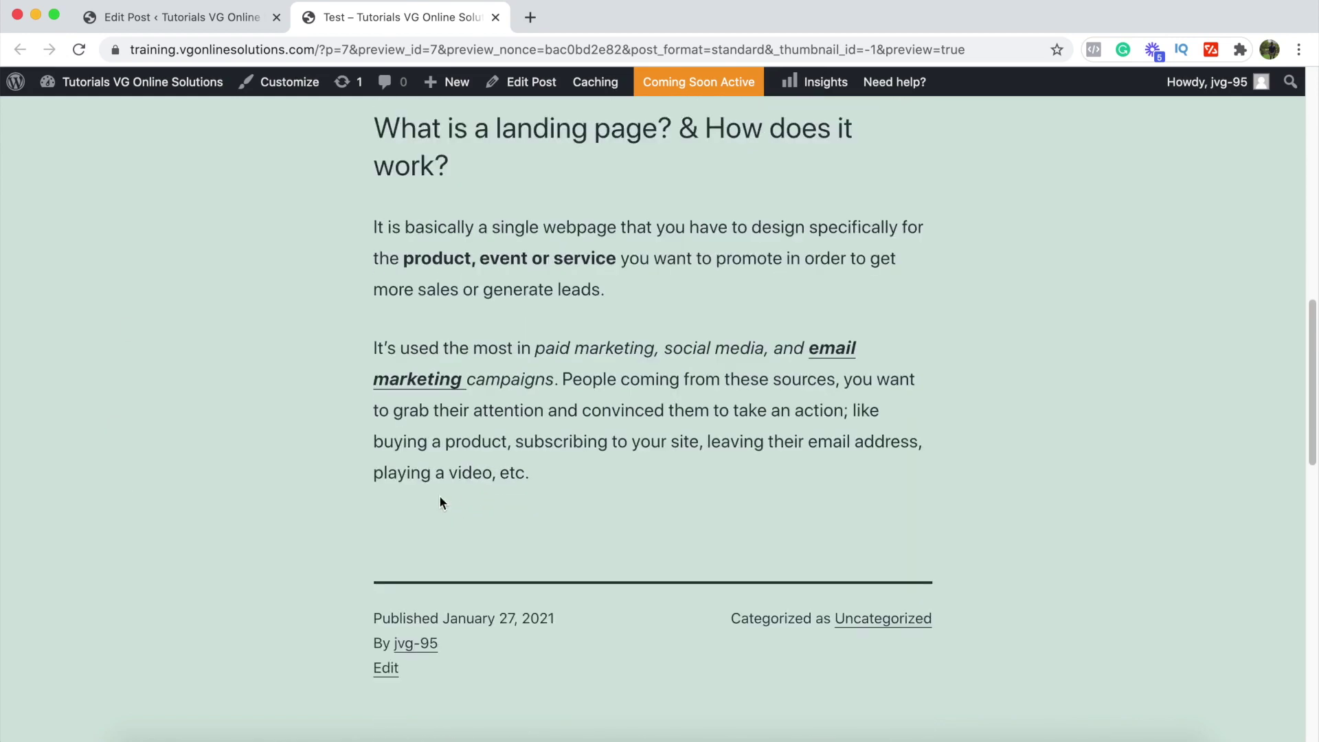
{"action": "scroll", "coordinate": [274, 462], "scroll_direction": "down", "scroll_amount": 4}
{"action": "scroll", "coordinate": [274, 462], "scroll_direction": "down", "scroll_amount": 8}
{"action": "scroll", "coordinate": [273, 462], "scroll_direction": "up", "scroll_amount": 15}
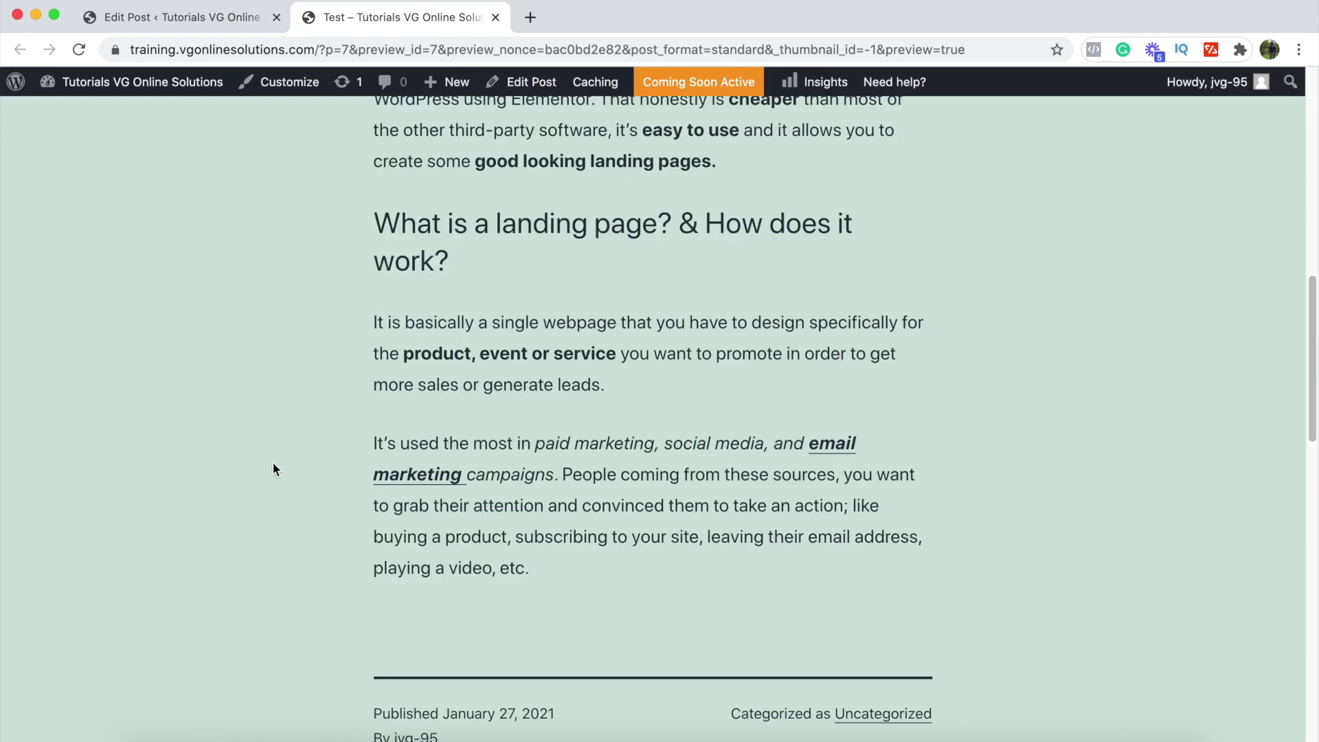
{"action": "scroll", "coordinate": [273, 462], "scroll_direction": "up", "scroll_amount": 20}
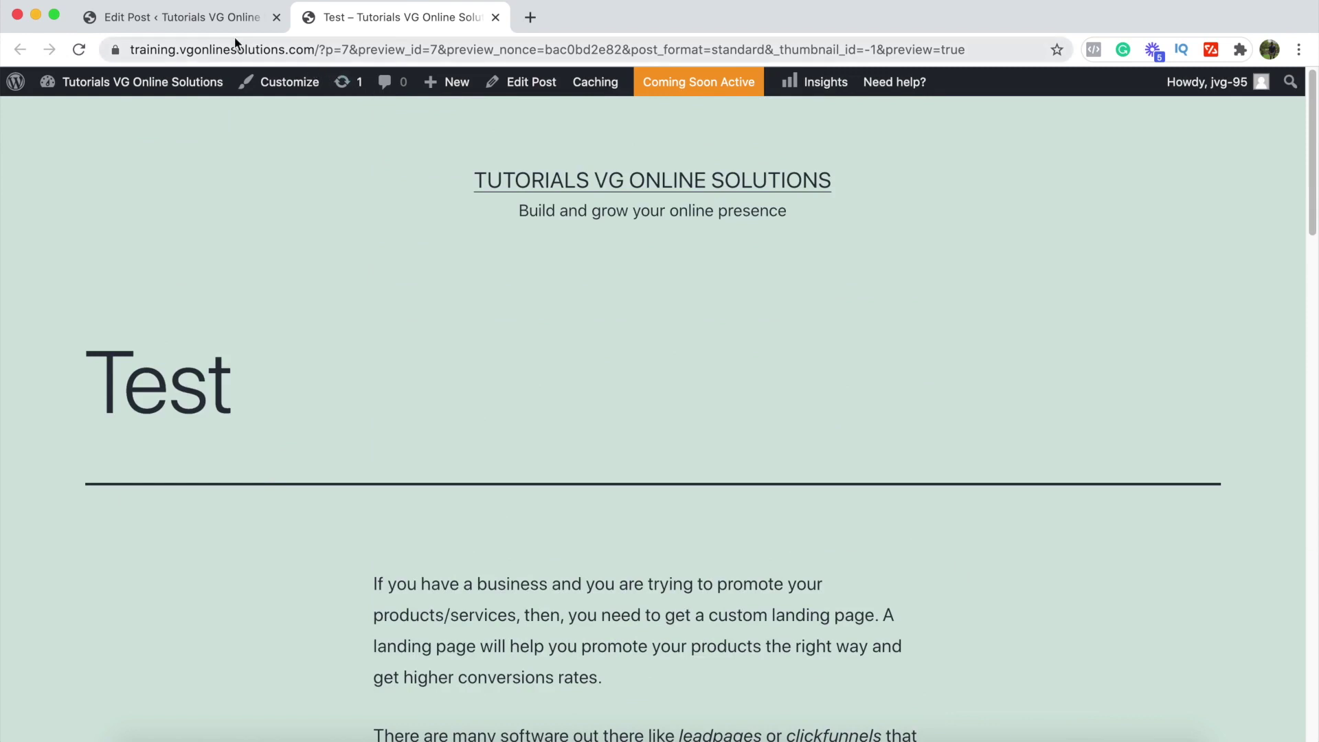
Step: Close the preview, search plugins for 'rank mat', and install and activate Rank Math SEO
{"action": "left_click", "coordinate": [498, 22]}
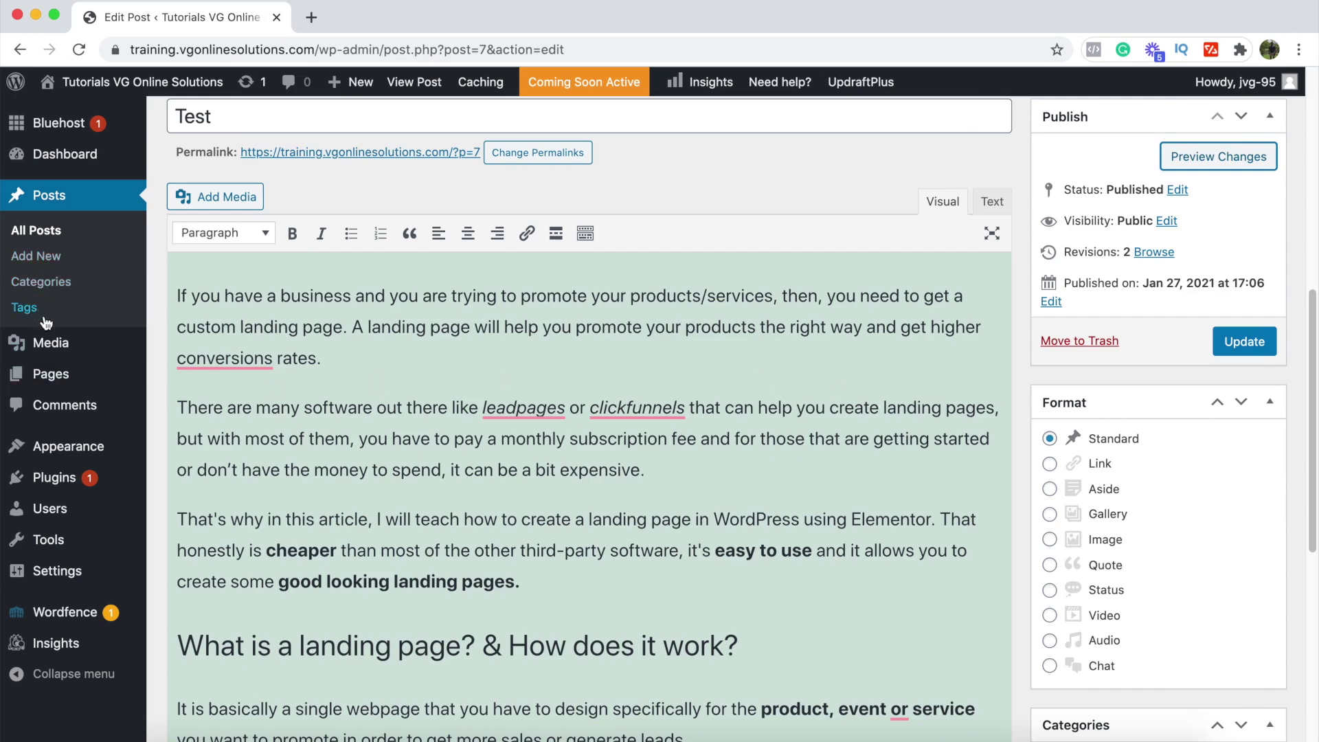
{"action": "mouse_move", "coordinate": [57, 473]}
{"action": "left_click", "coordinate": [194, 507]}
{"action": "left_click", "coordinate": [1058, 564]}
{"action": "type", "text": "rank math"}
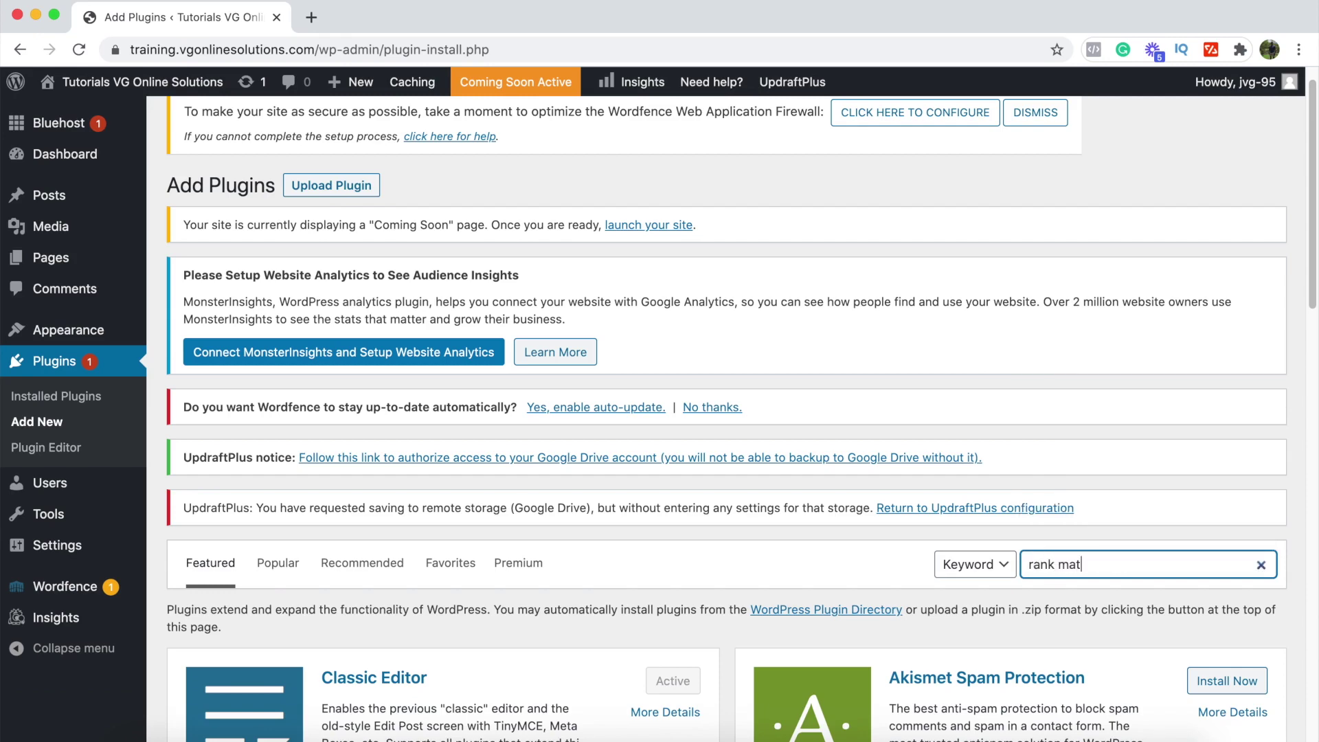
{"action": "scroll", "coordinate": [440, 440], "scroll_direction": "down", "scroll_amount": 4}
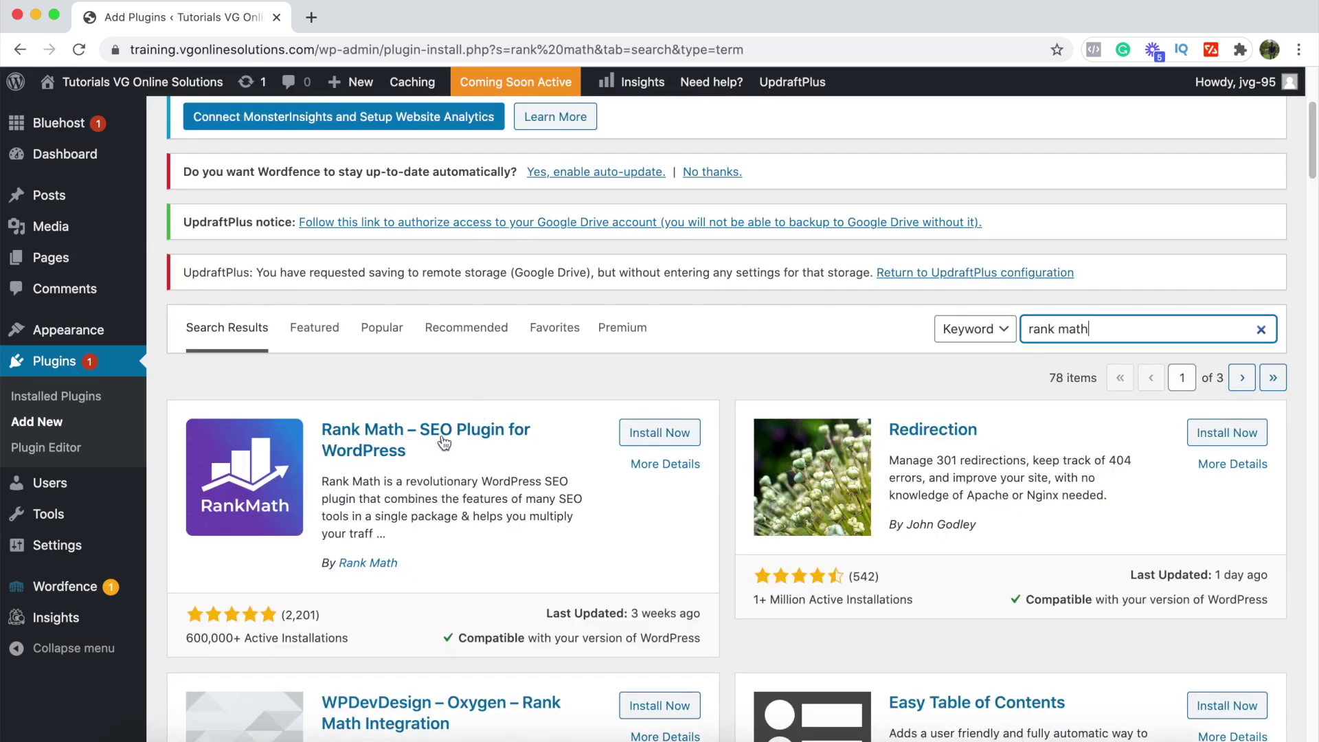
{"action": "left_click", "coordinate": [660, 433]}
{"action": "left_click", "coordinate": [683, 440]}
{"action": "scroll", "coordinate": [682, 450], "scroll_direction": "down", "scroll_amount": 8}
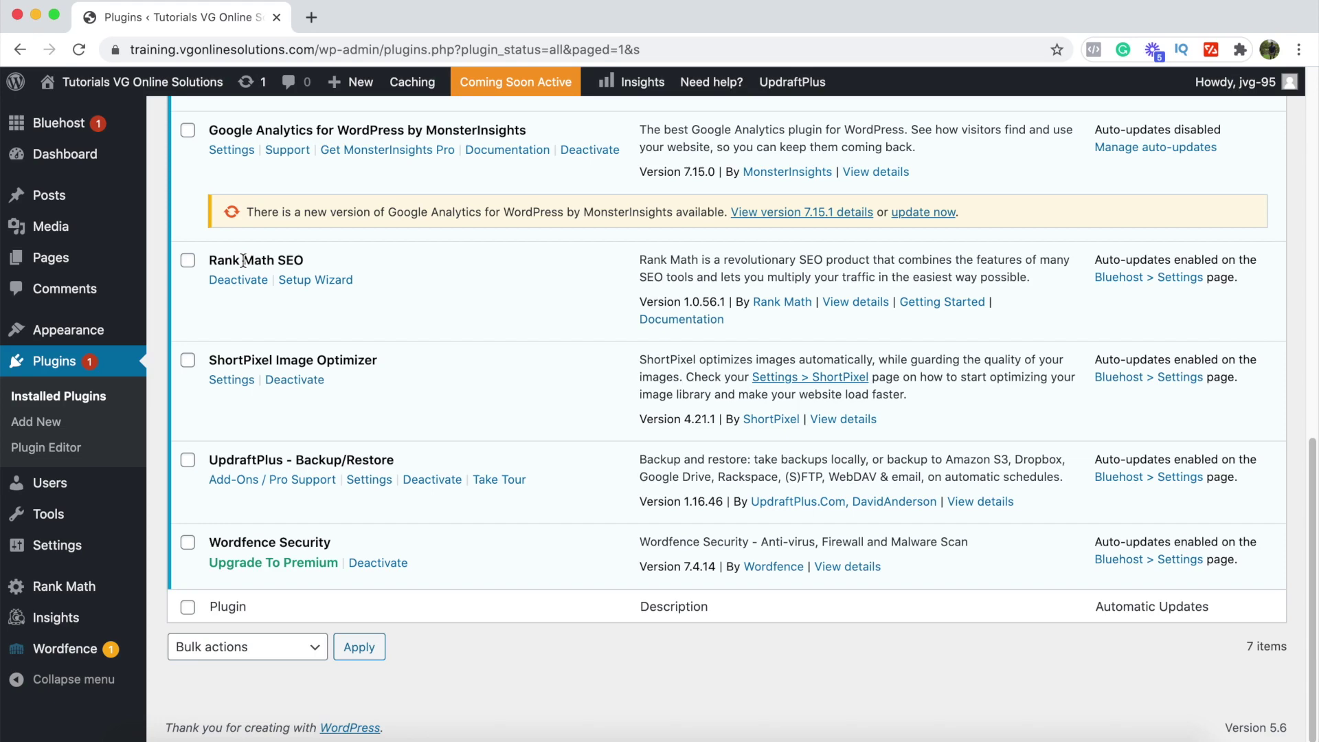
Step: Launch Rank Math's Setup Wizard from the plugin list and choose Connect Your Account
{"action": "scroll", "coordinate": [254, 413], "scroll_direction": "up", "scroll_amount": 4}
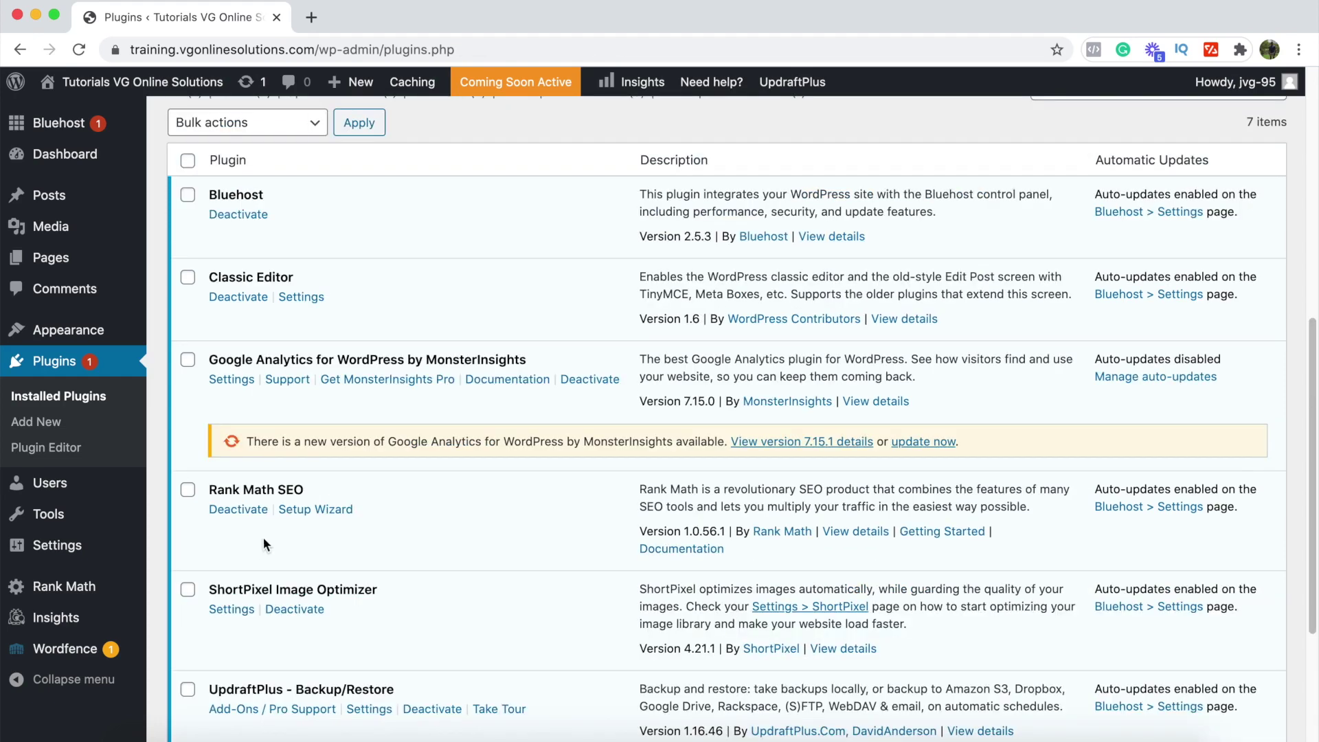
{"action": "left_click", "coordinate": [316, 510]}
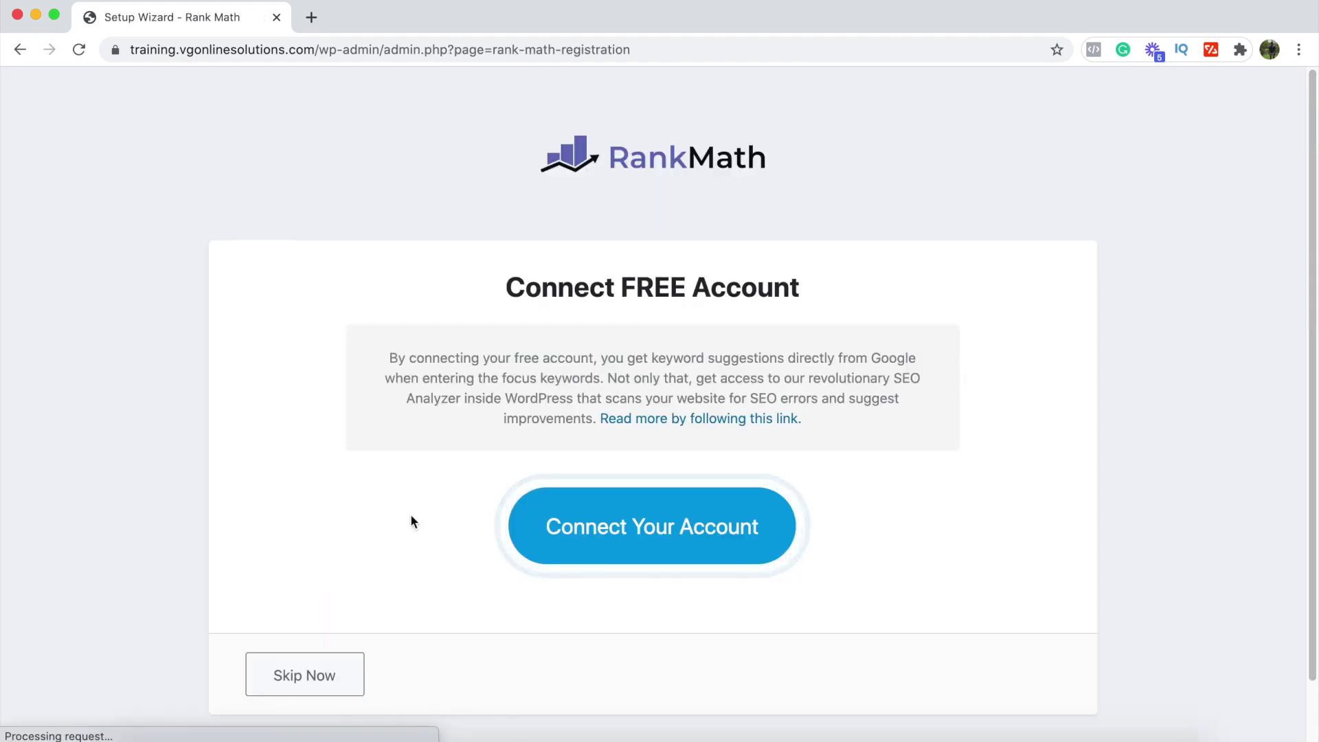
{"action": "left_click", "coordinate": [659, 548]}
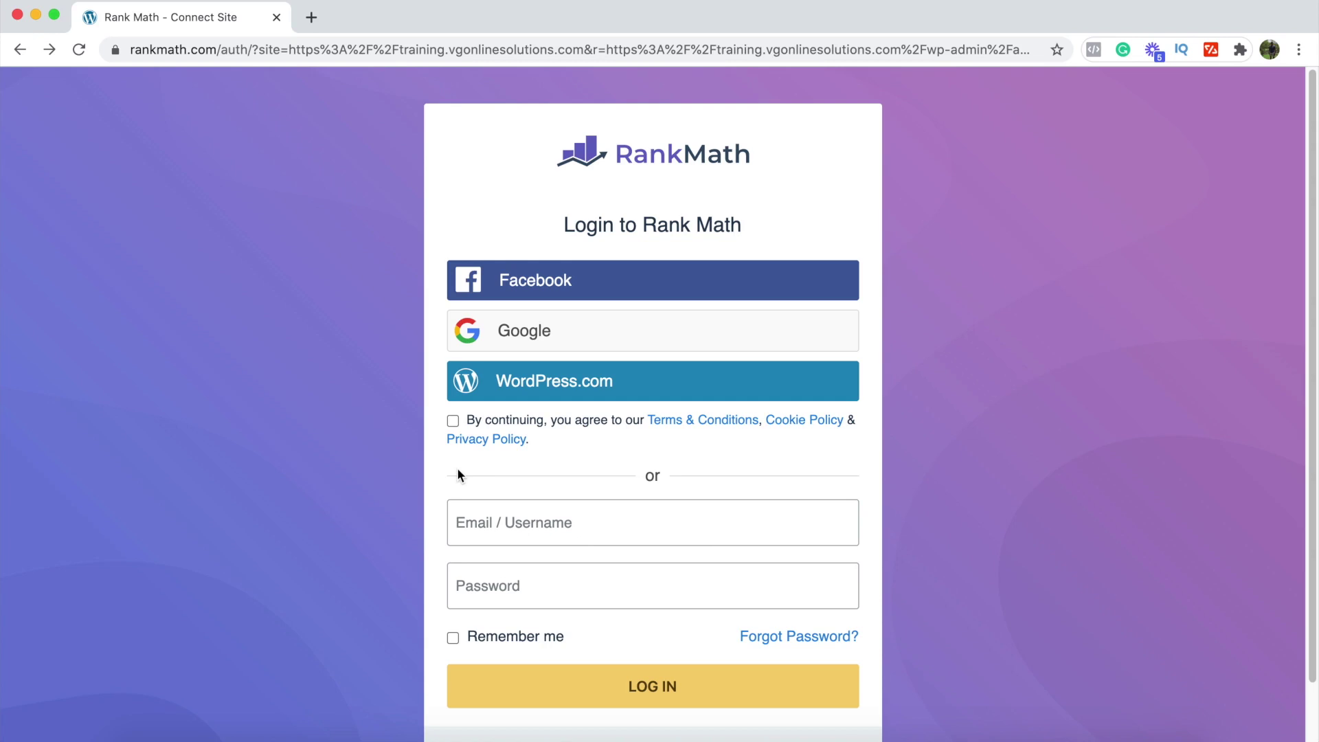
Step: Start a new Rank Math registration by e-mail, entering the account name and e-mail address
{"action": "scroll", "coordinate": [459, 473], "scroll_direction": "down", "scroll_amount": 2}
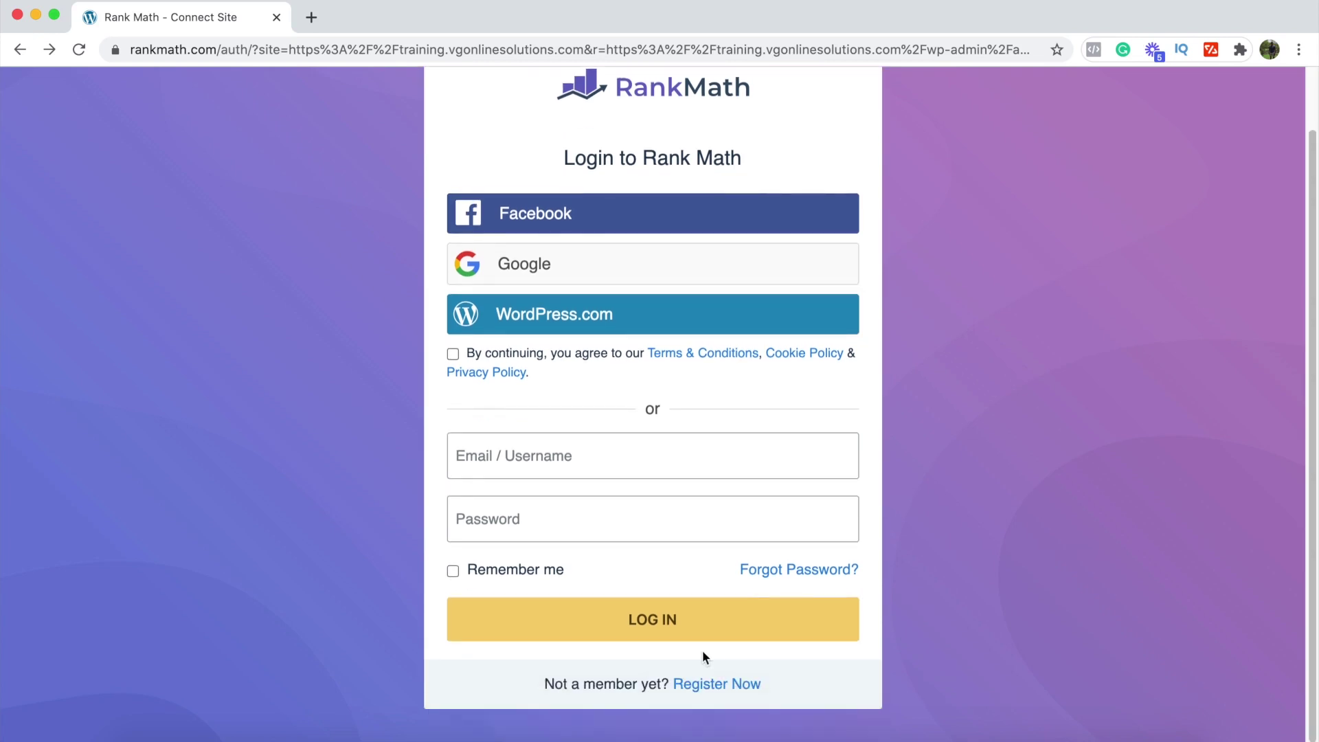
{"action": "left_click", "coordinate": [725, 685]}
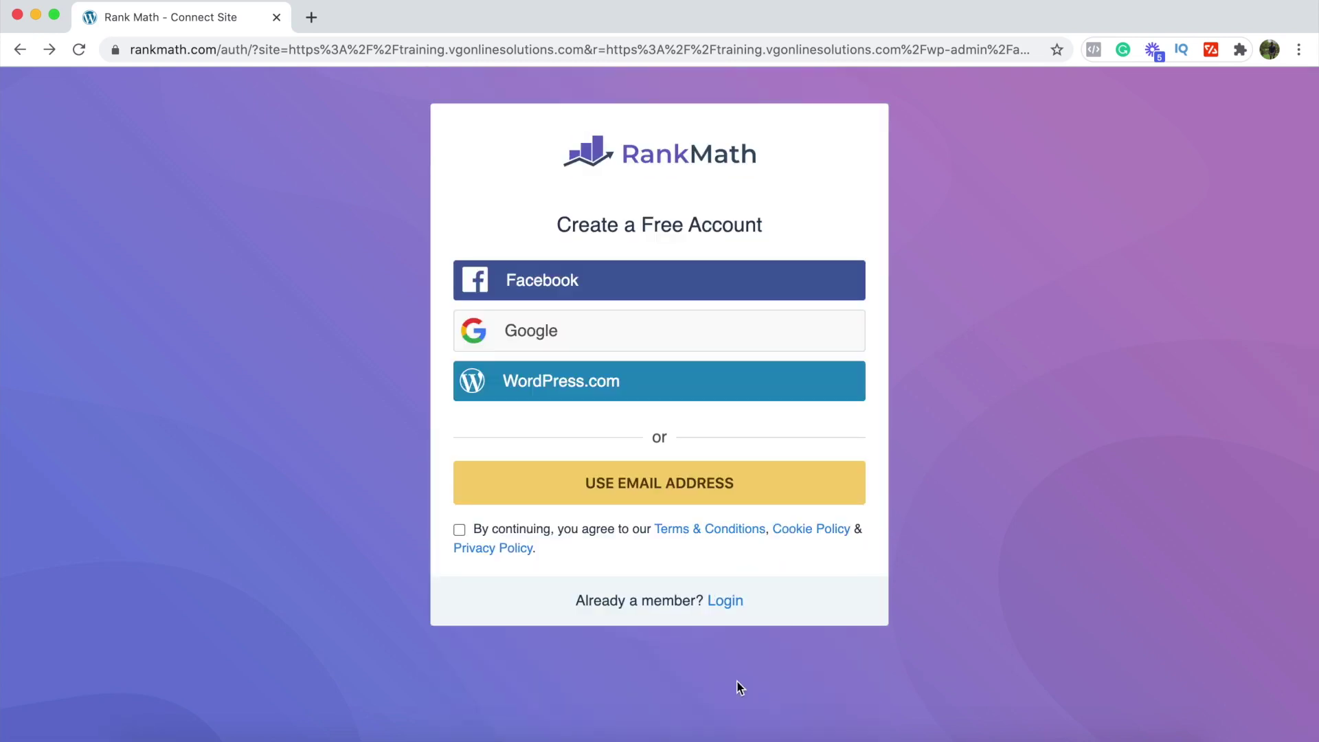
{"action": "left_click", "coordinate": [605, 483]}
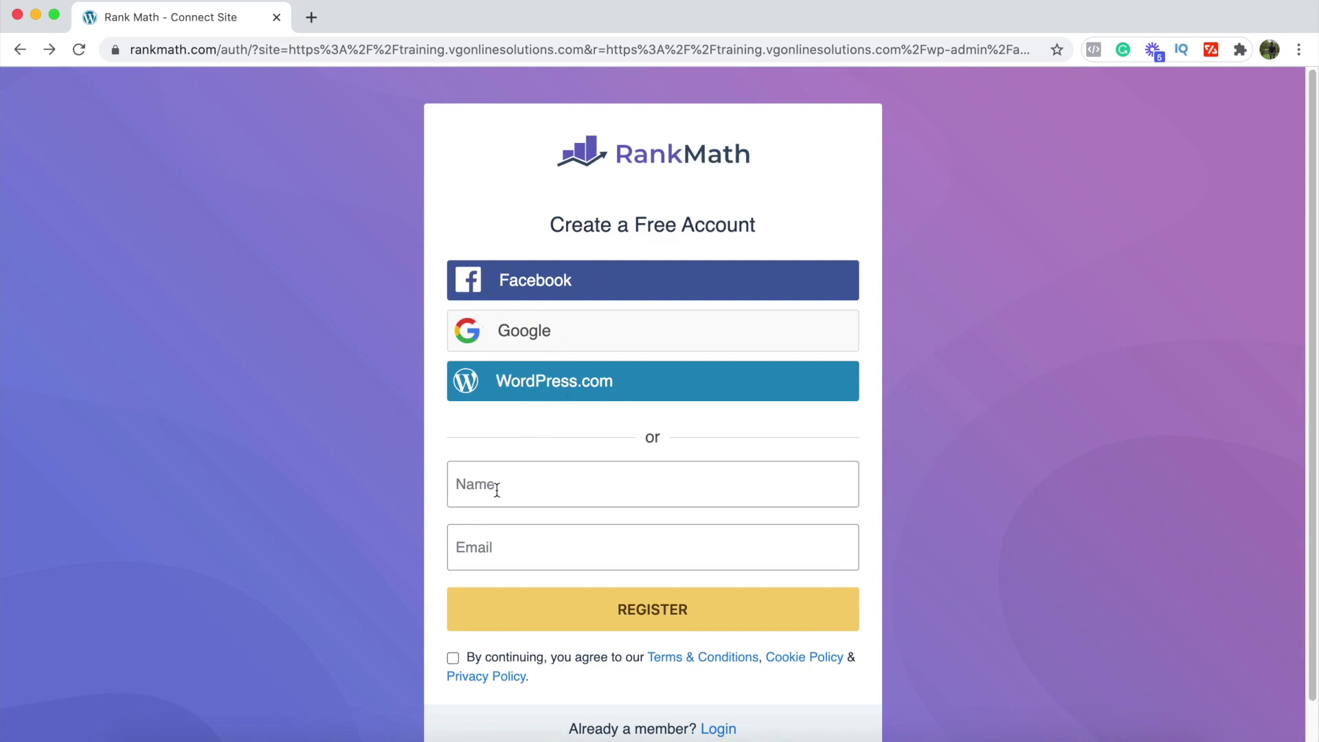
{"action": "left_click", "coordinate": [521, 478]}
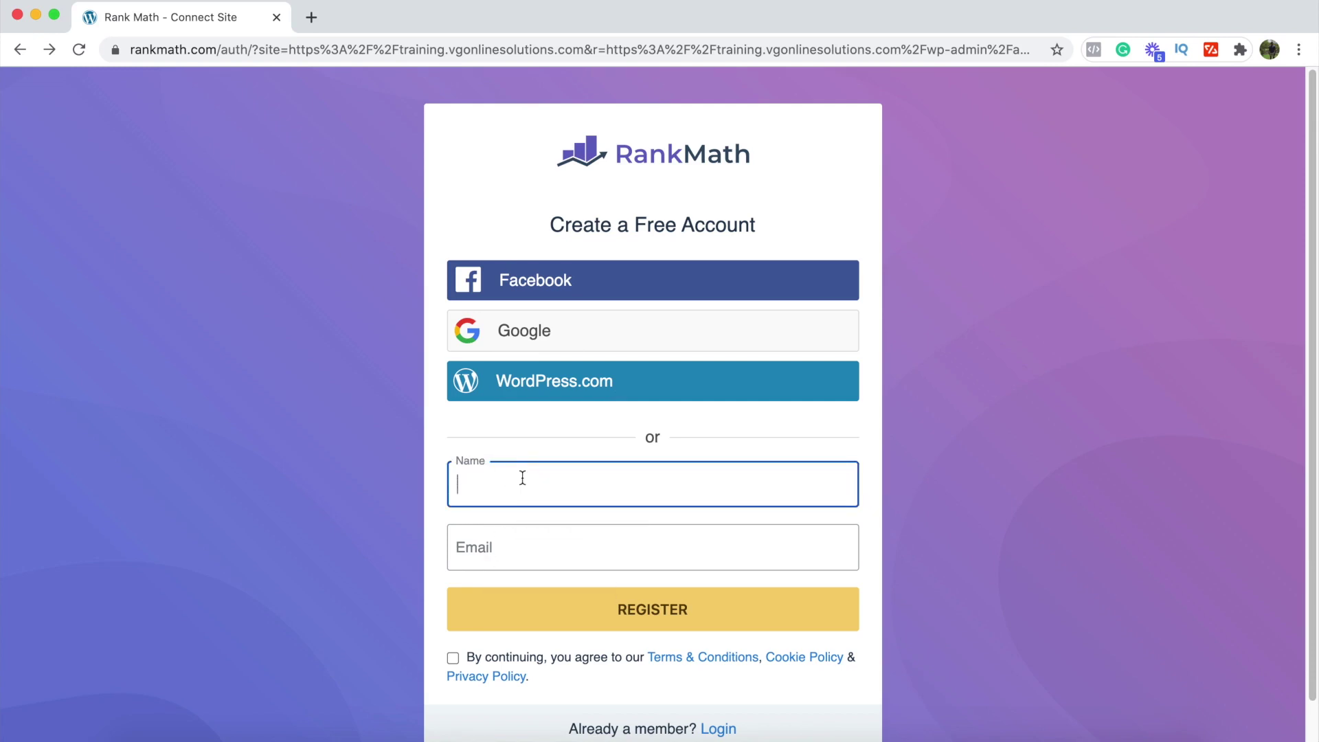
{"action": "type", "text": "Jordan"}
{"action": "left_click", "coordinate": [492, 543]}
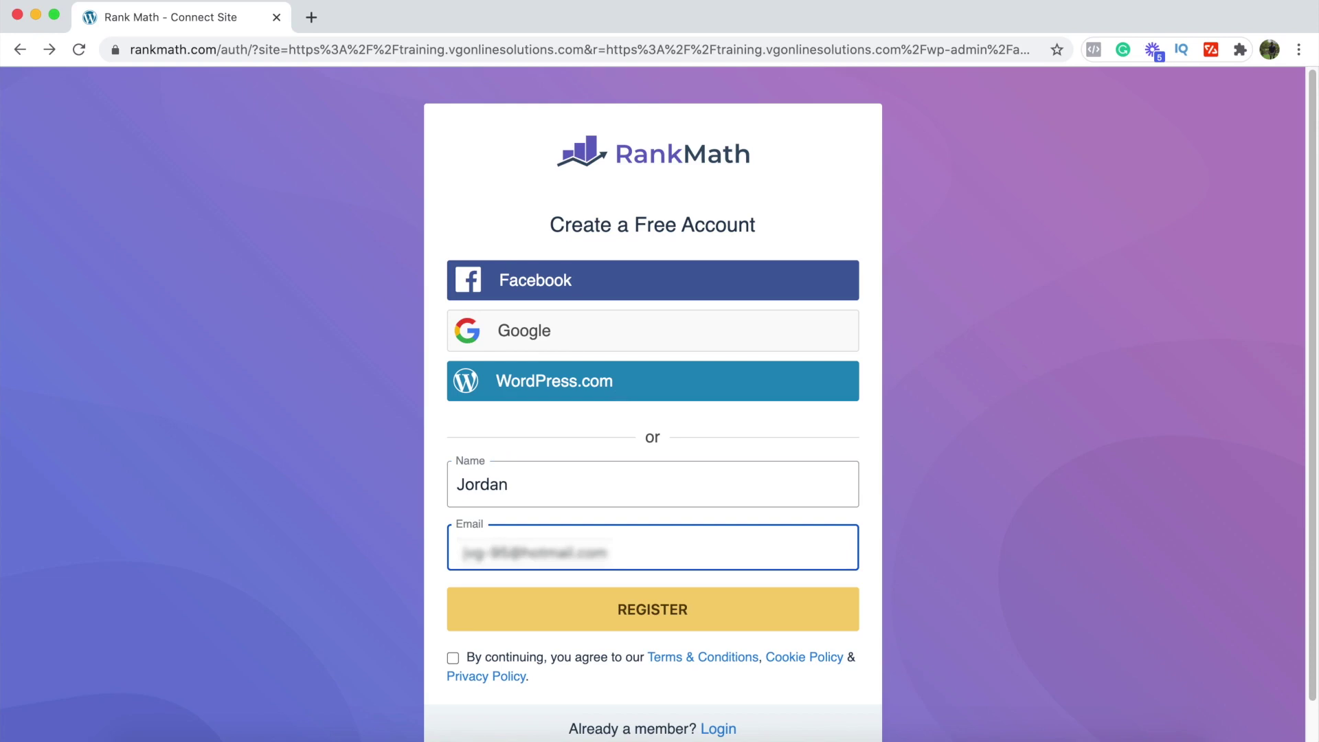
Step: Accept the terms, submit the registration, and confirm activating Rank Math on this site
{"action": "left_click", "coordinate": [456, 657]}
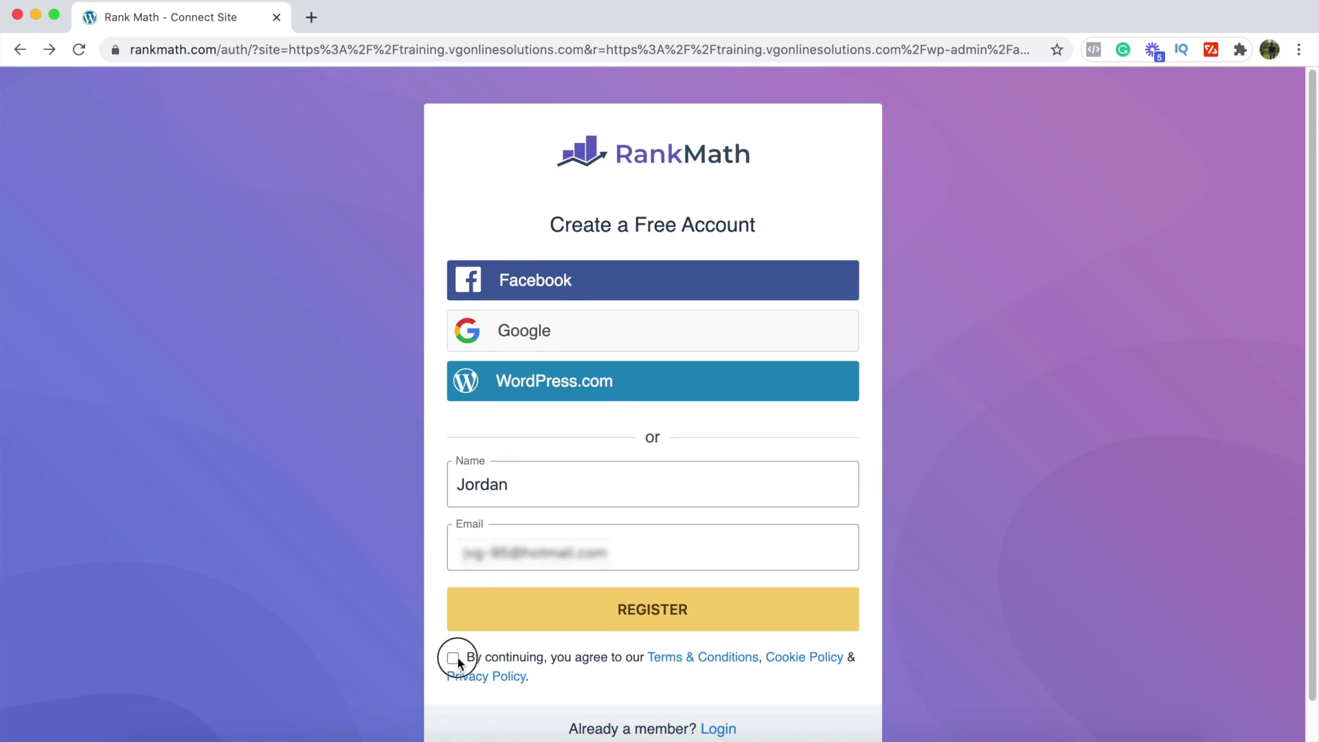
{"action": "left_click", "coordinate": [655, 612]}
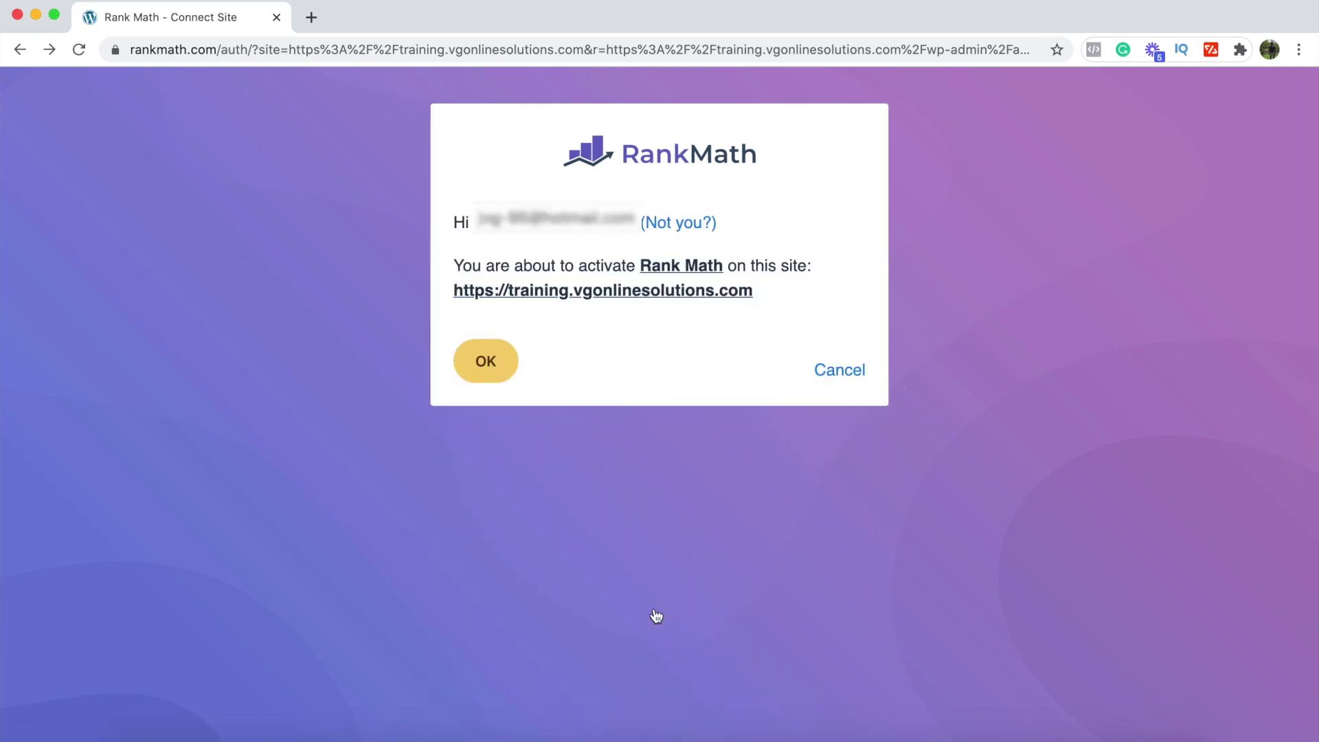
{"action": "mouse_move", "coordinate": [1110, 31]}
{"action": "left_click", "coordinate": [490, 366]}
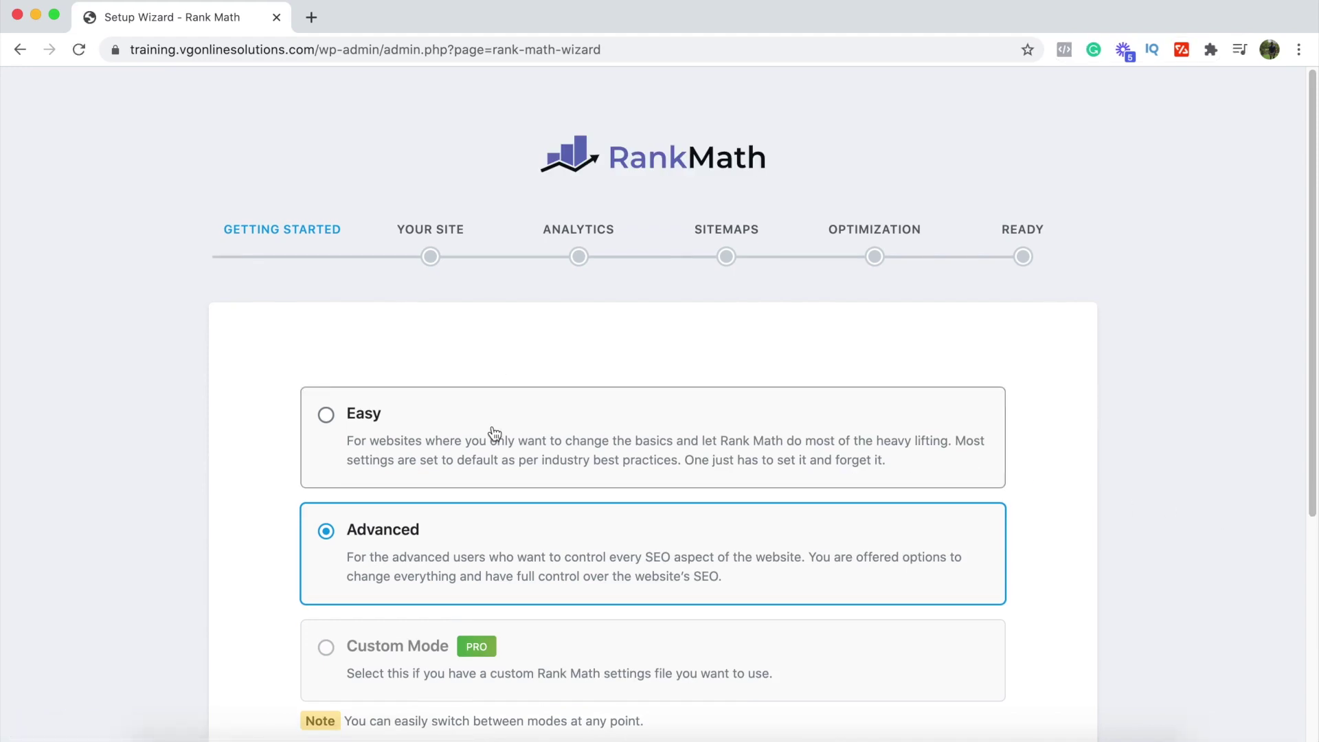
Step: Choose Easy mode and start the Rank Math setup wizard
{"action": "left_click", "coordinate": [495, 433]}
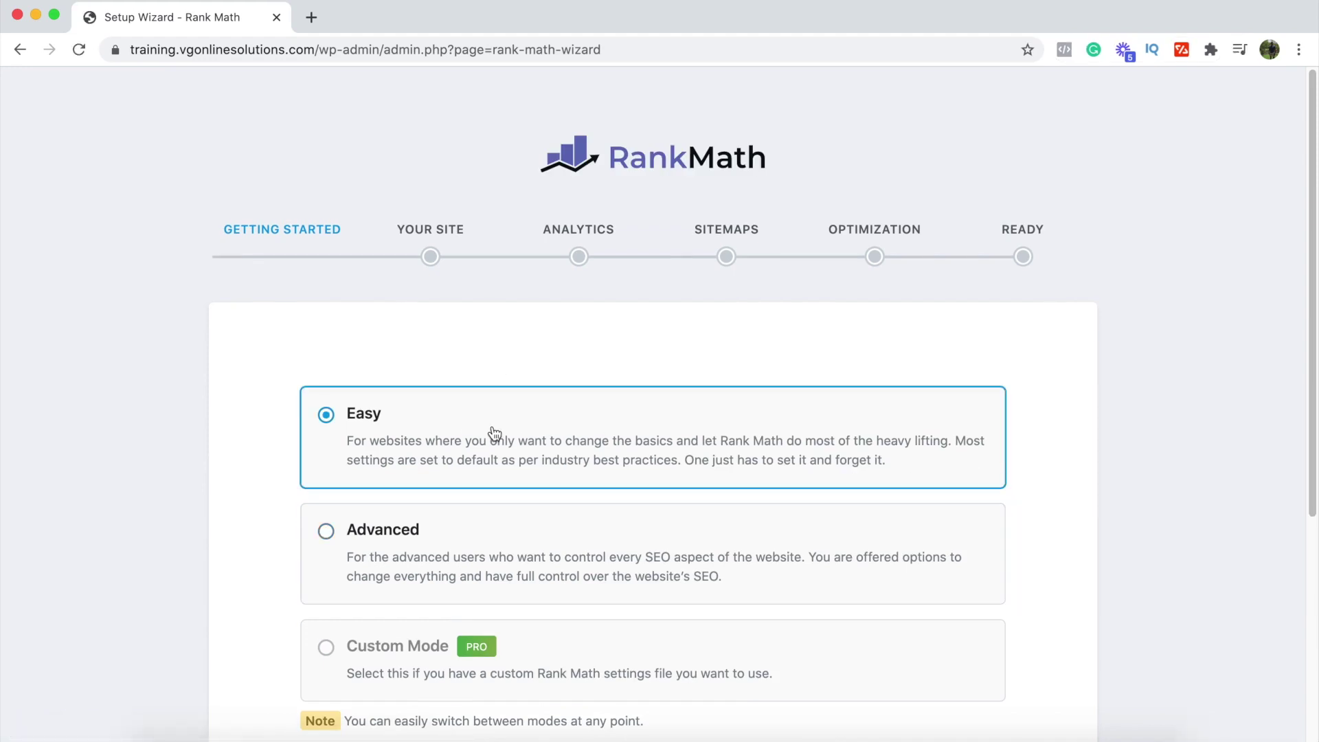
{"action": "scroll", "coordinate": [495, 433], "scroll_direction": "down", "scroll_amount": 5}
{"action": "left_click", "coordinate": [627, 558]}
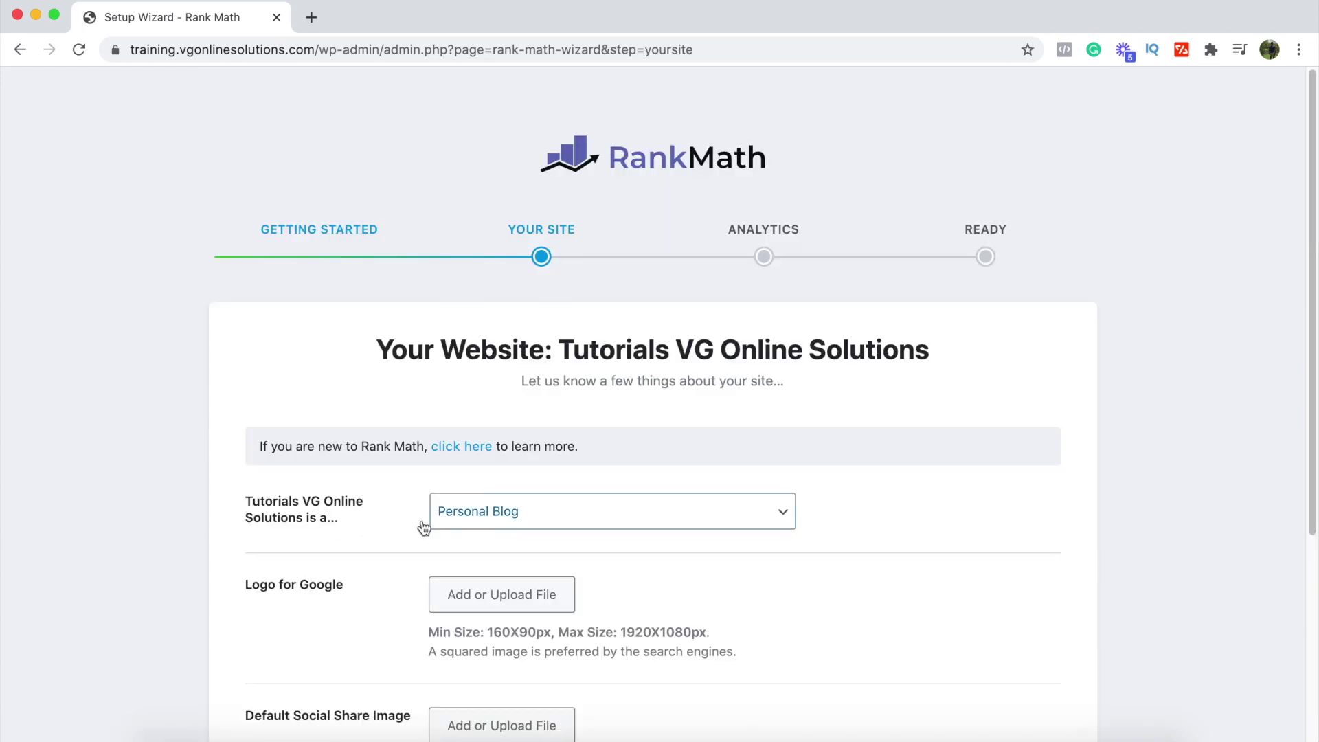
Step: Set site type Small Business Site and business type Local Business, then save and continue
{"action": "left_click", "coordinate": [486, 521]}
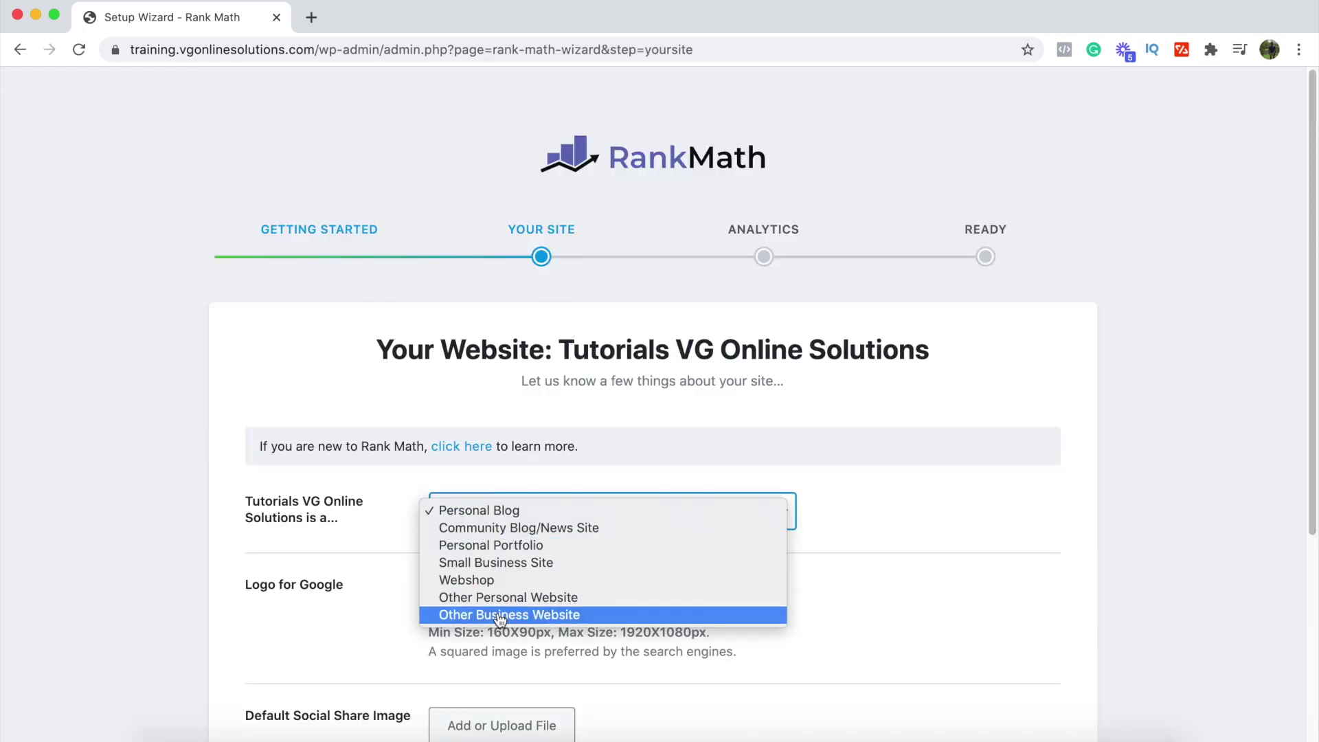
{"action": "left_click", "coordinate": [502, 567]}
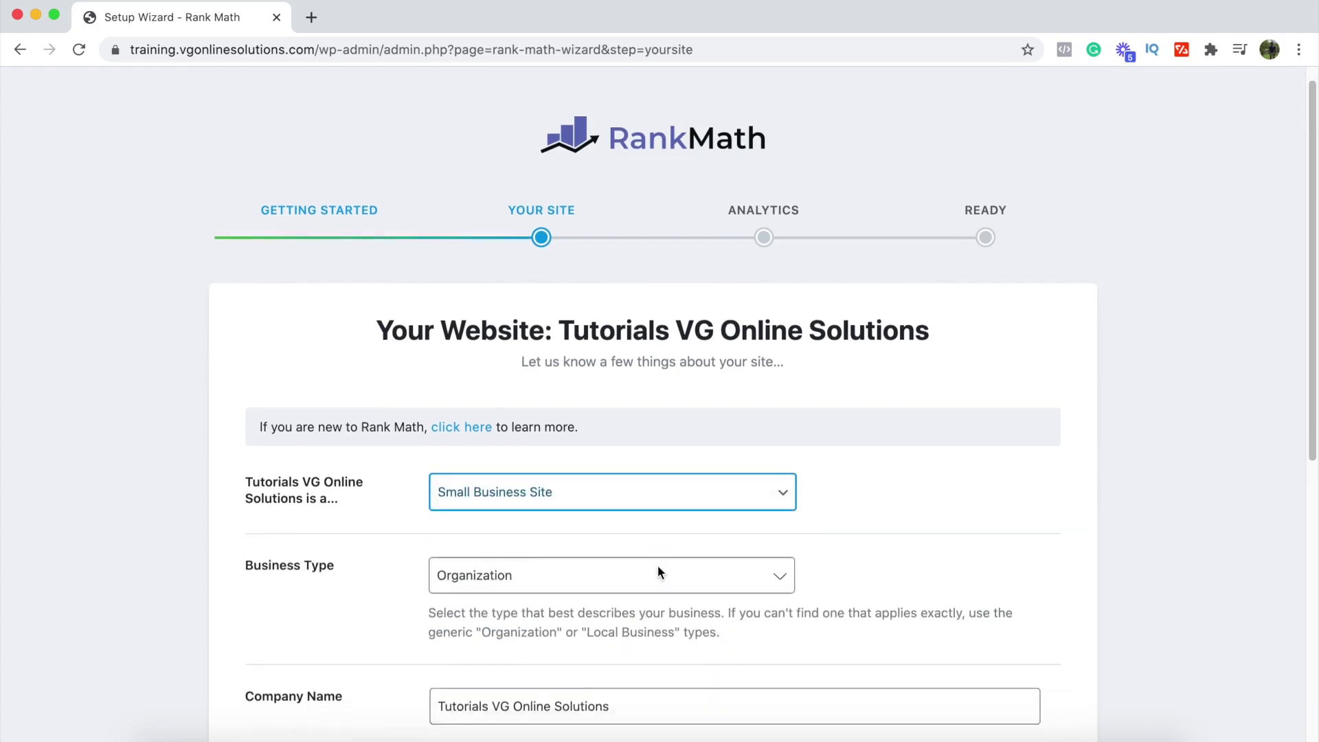
{"action": "scroll", "coordinate": [657, 571], "scroll_direction": "down", "scroll_amount": 5}
{"action": "left_click", "coordinate": [739, 265]}
{"action": "scroll", "coordinate": [751, 411], "scroll_direction": "up", "scroll_amount": 2}
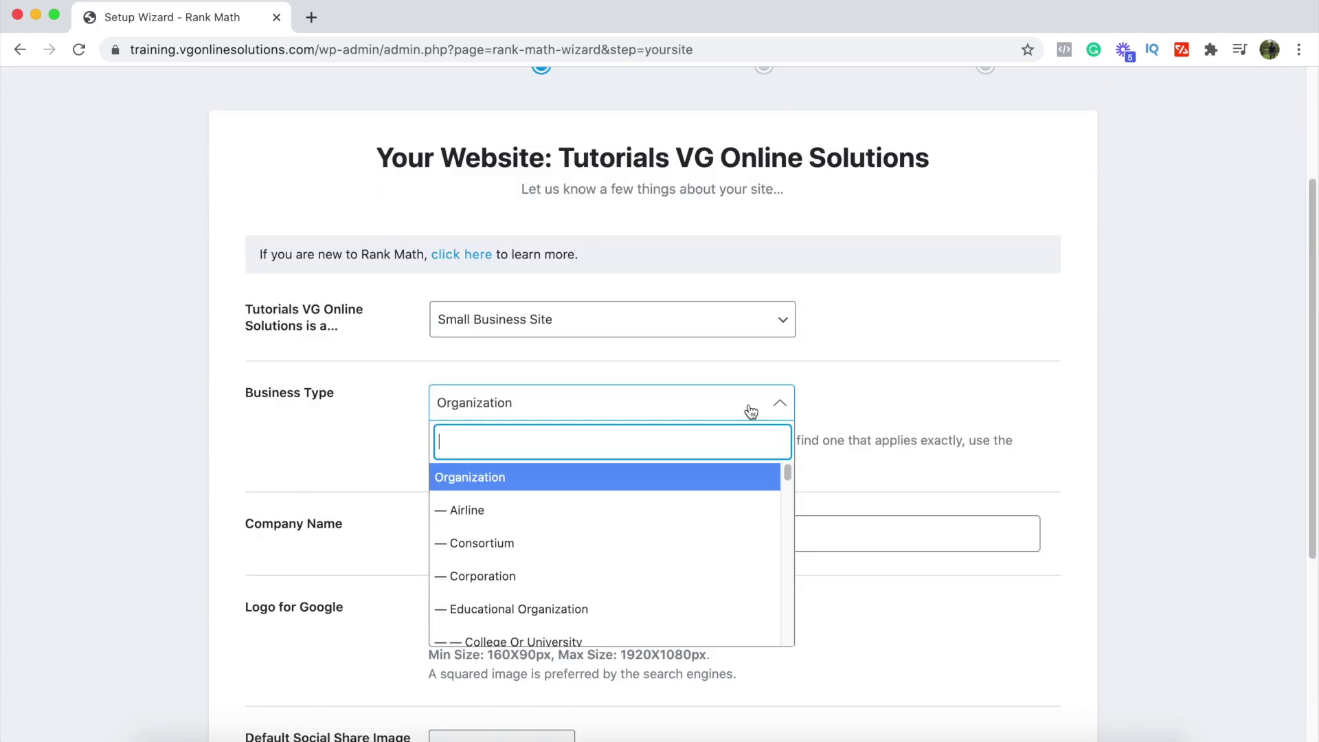
{"action": "type", "text": "lo"}
{"action": "left_click", "coordinate": [576, 489]}
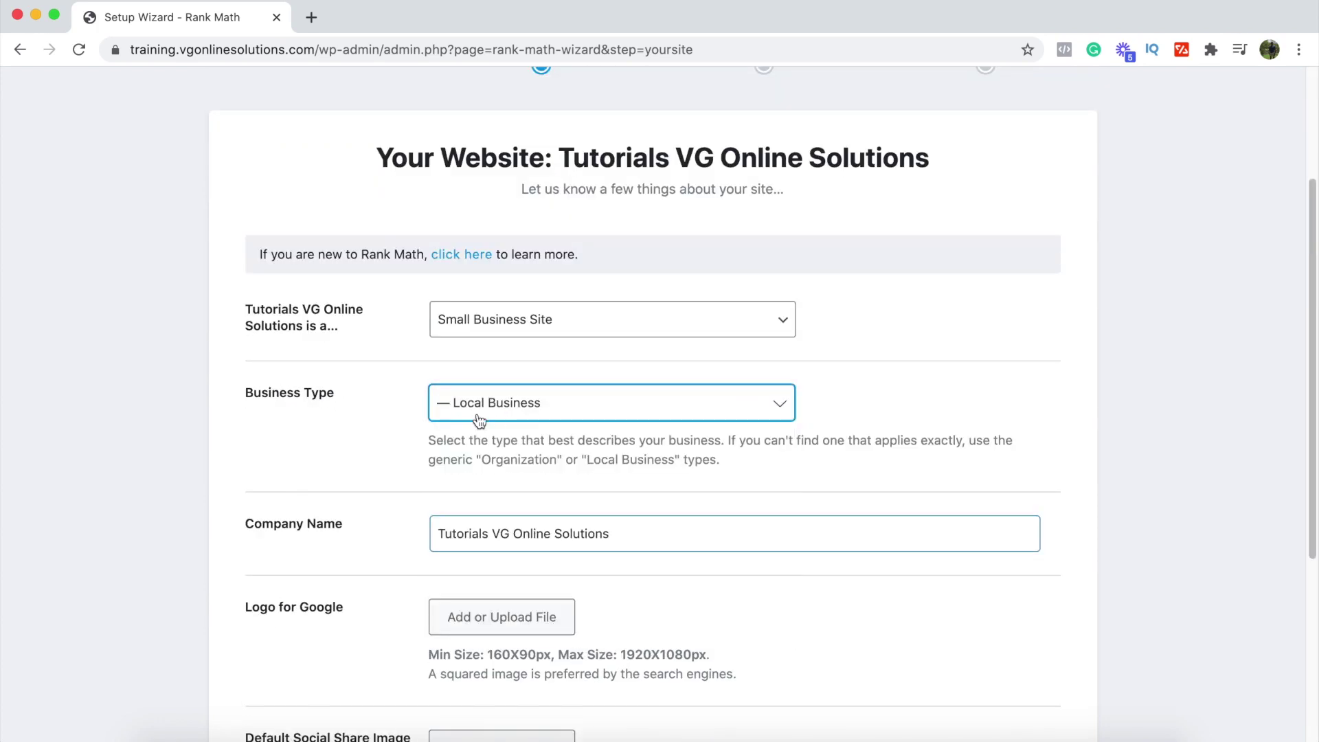
{"action": "scroll", "coordinate": [586, 541], "scroll_direction": "down", "scroll_amount": 2}
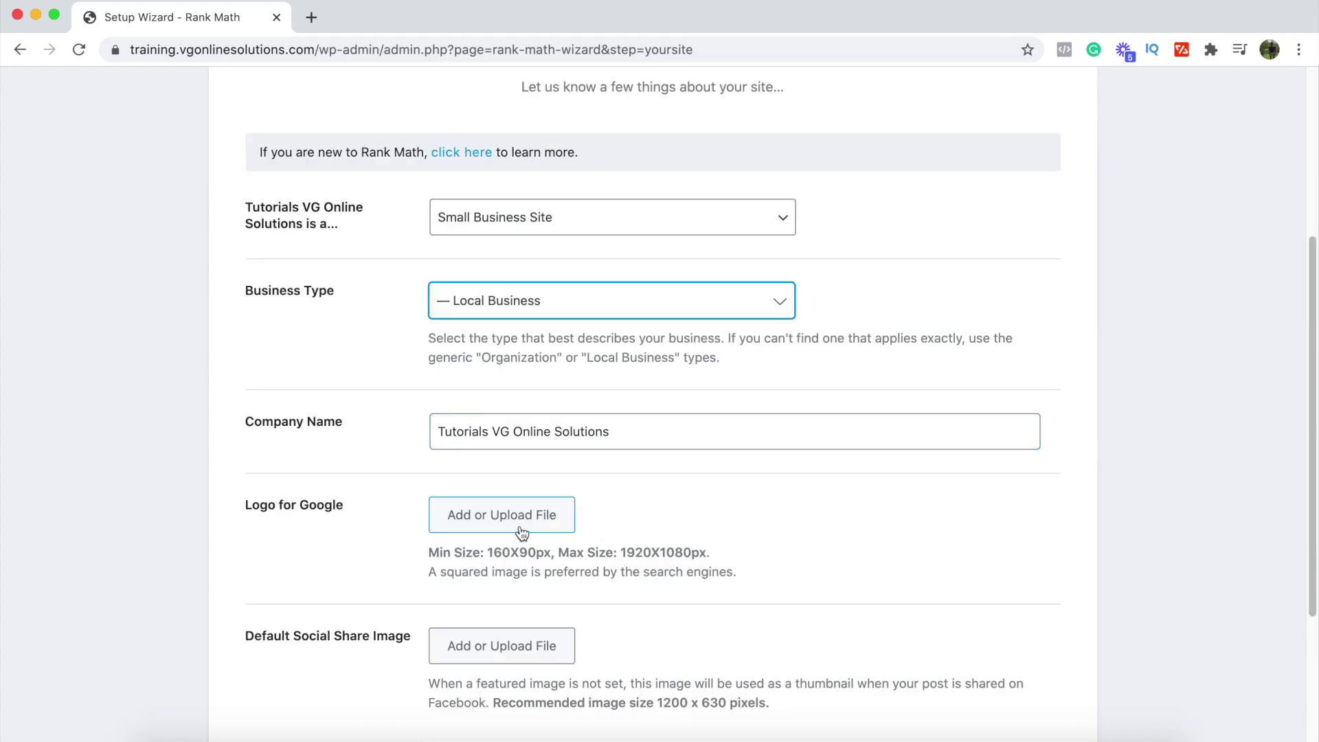
{"action": "scroll", "coordinate": [522, 533], "scroll_direction": "down", "scroll_amount": 2}
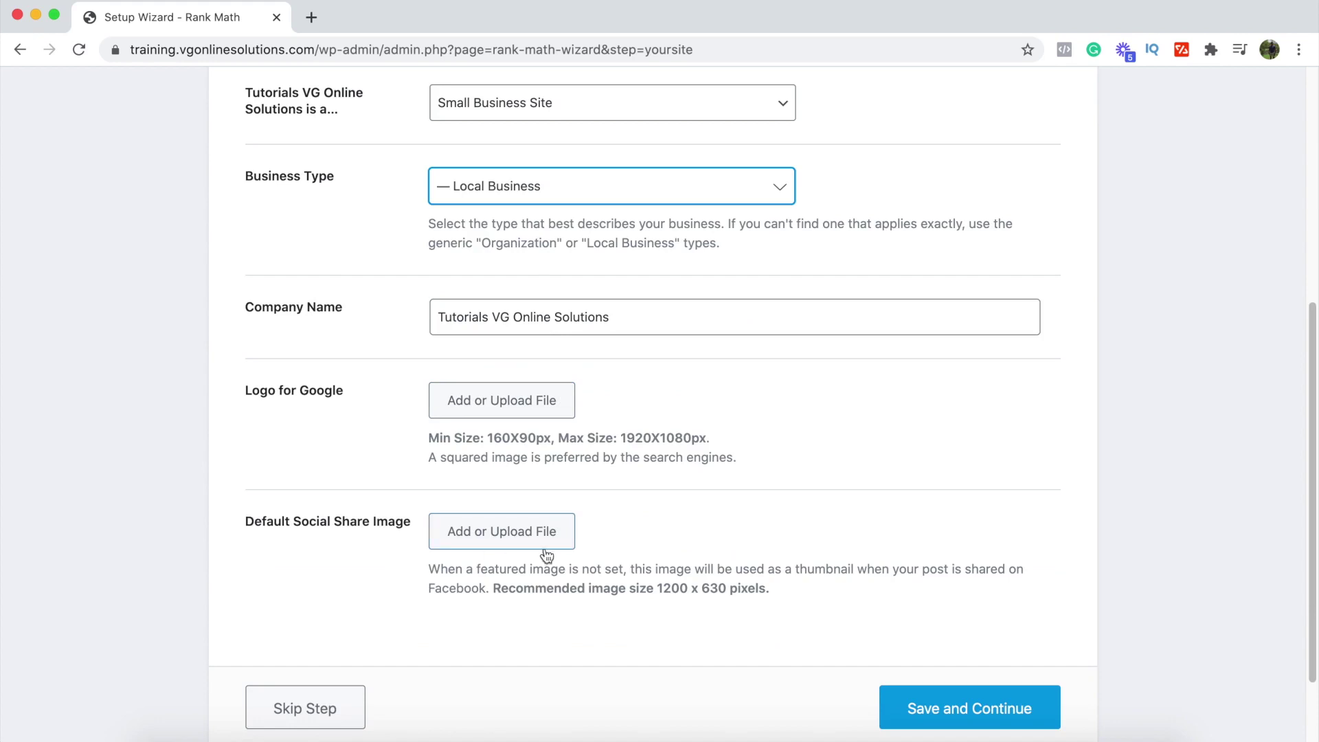
{"action": "scroll", "coordinate": [634, 558], "scroll_direction": "down", "scroll_amount": 2}
{"action": "left_click", "coordinate": [971, 610]}
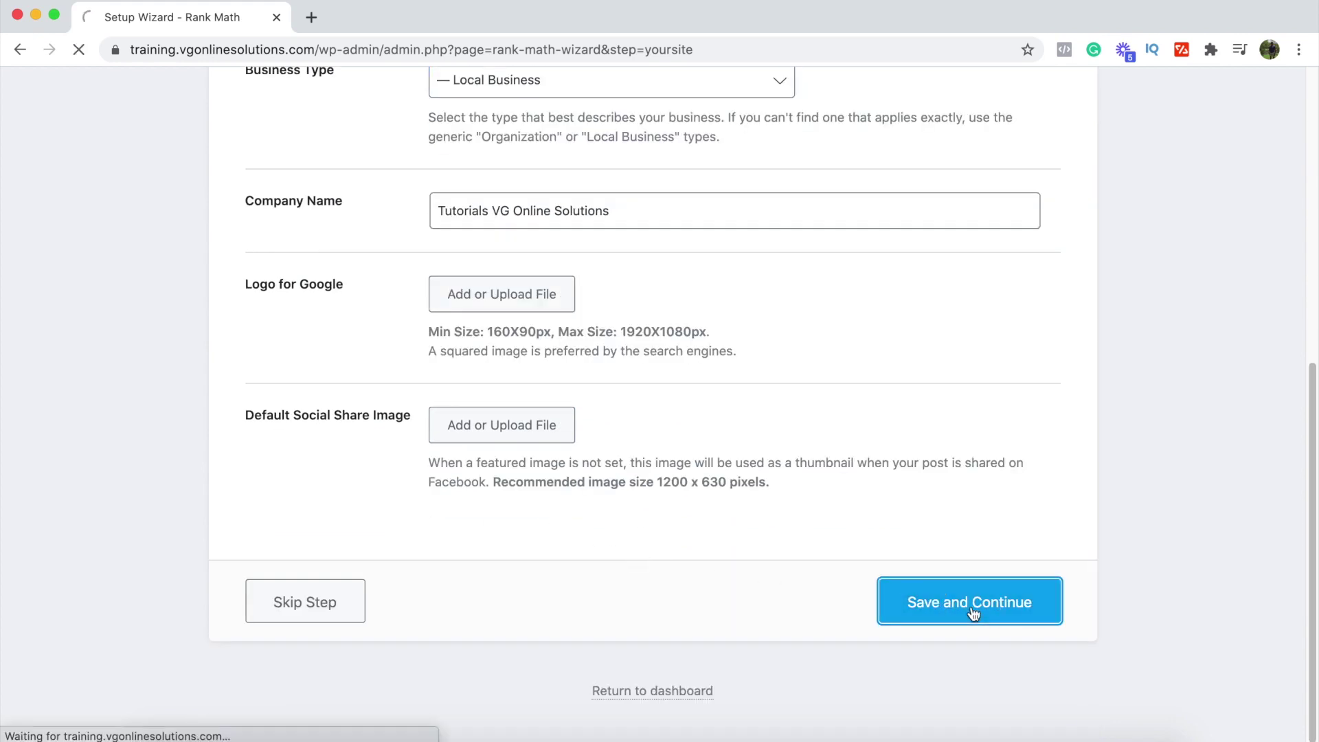
Step: Skip the Google analytics step and return to the WordPress dashboard
{"action": "scroll", "coordinate": [694, 468], "scroll_direction": "down", "scroll_amount": 8}
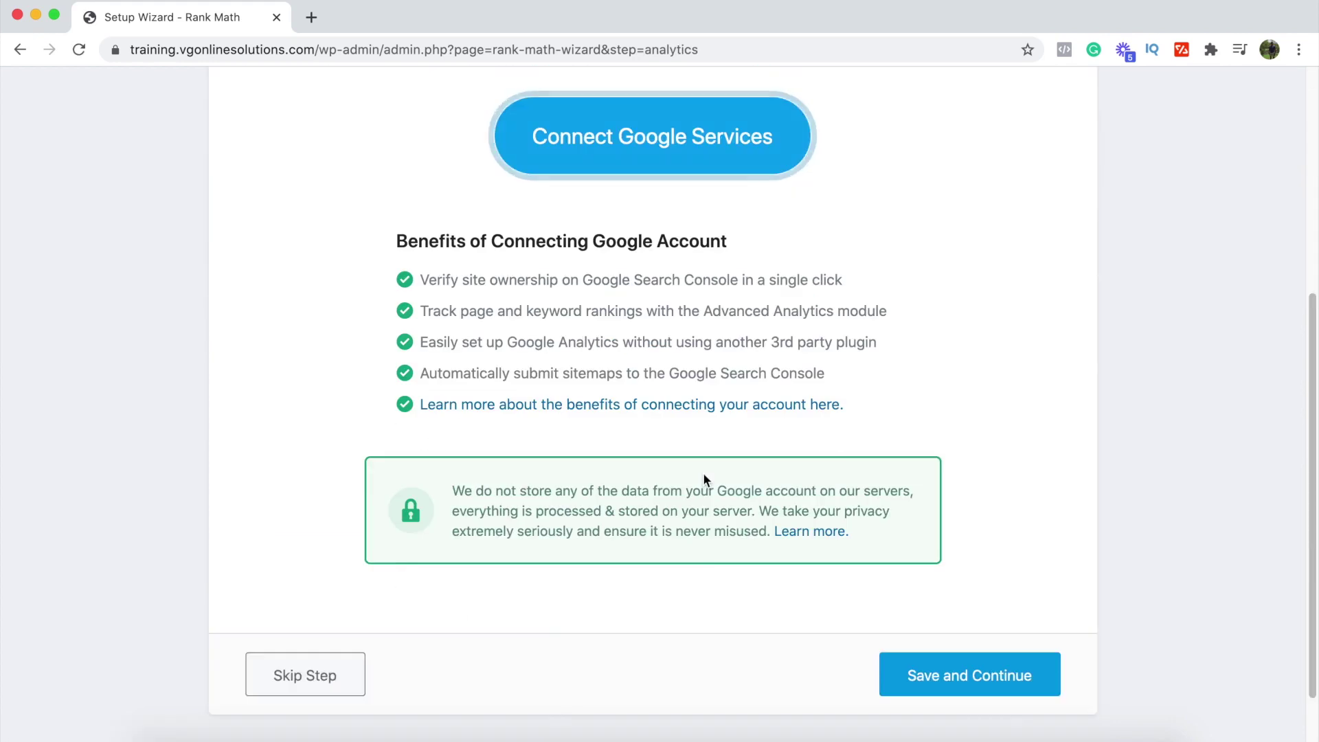
{"action": "left_click", "coordinate": [986, 603]}
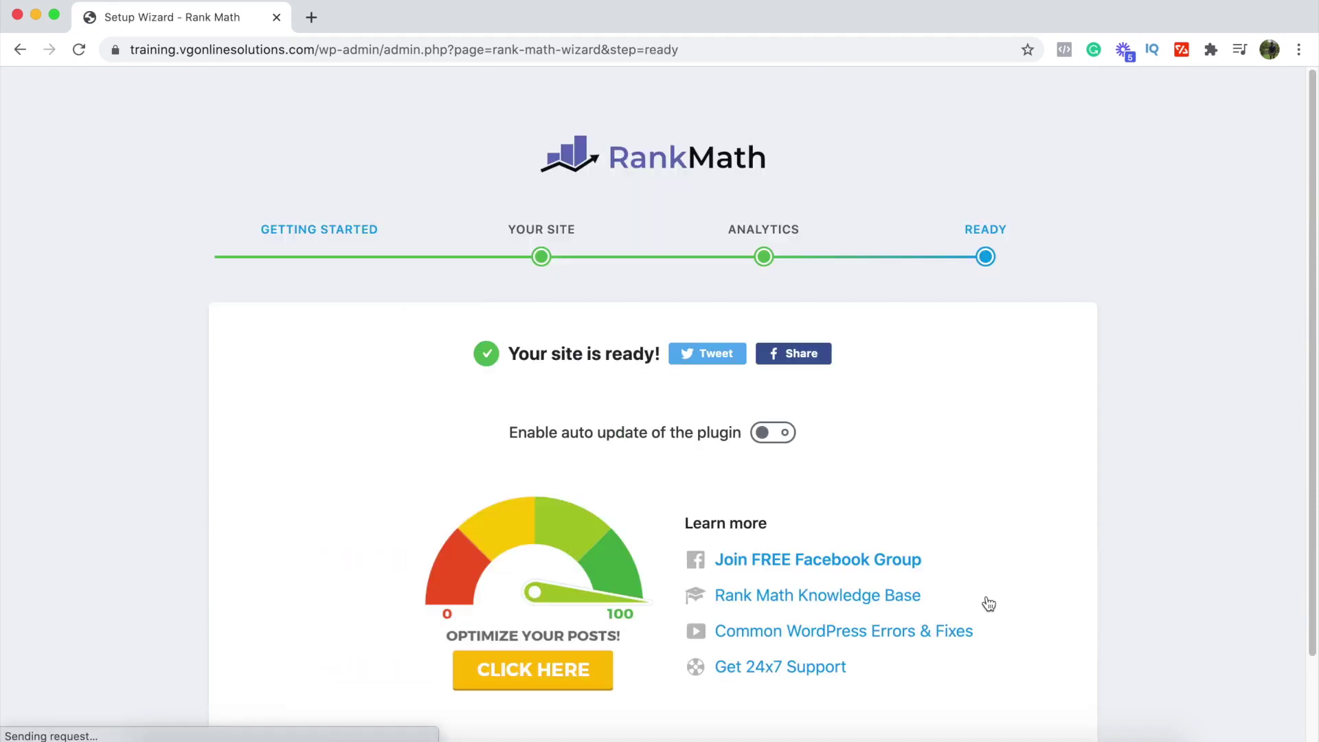
{"action": "scroll", "coordinate": [989, 604], "scroll_direction": "down", "scroll_amount": 2}
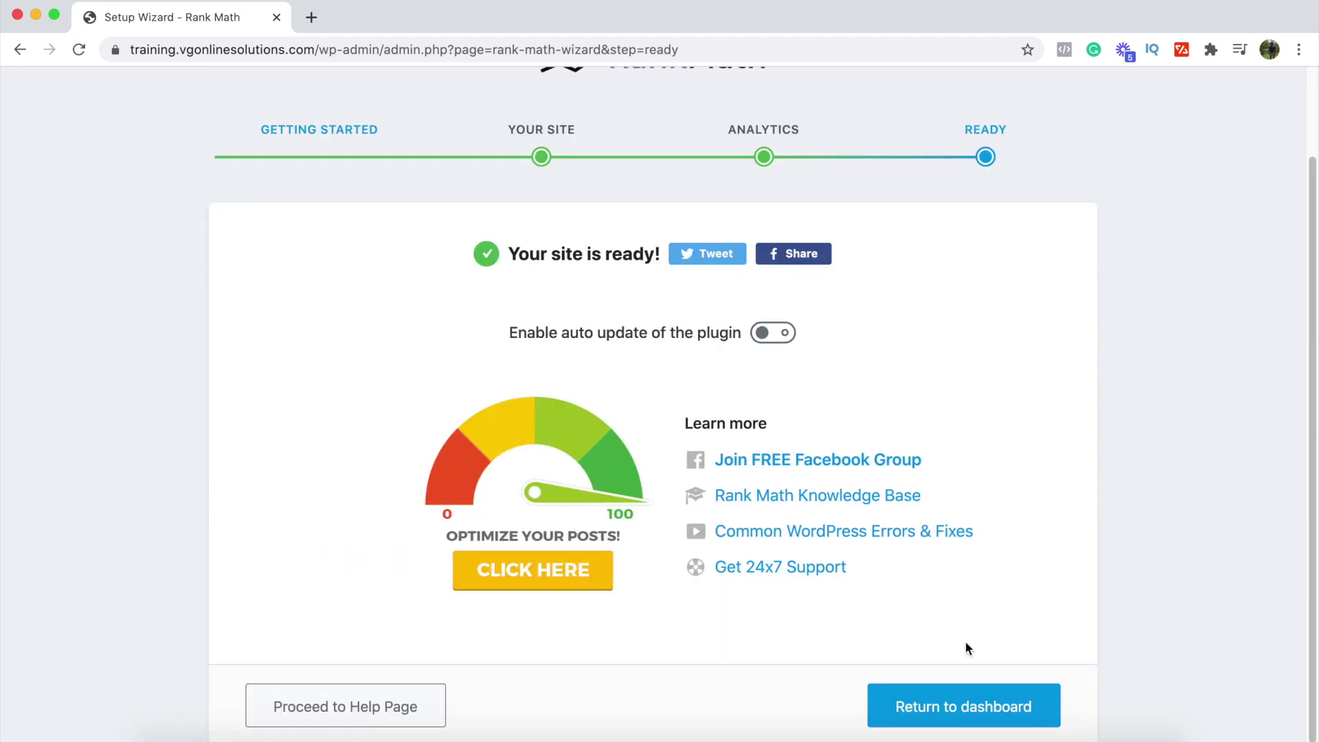
{"action": "left_click", "coordinate": [982, 711]}
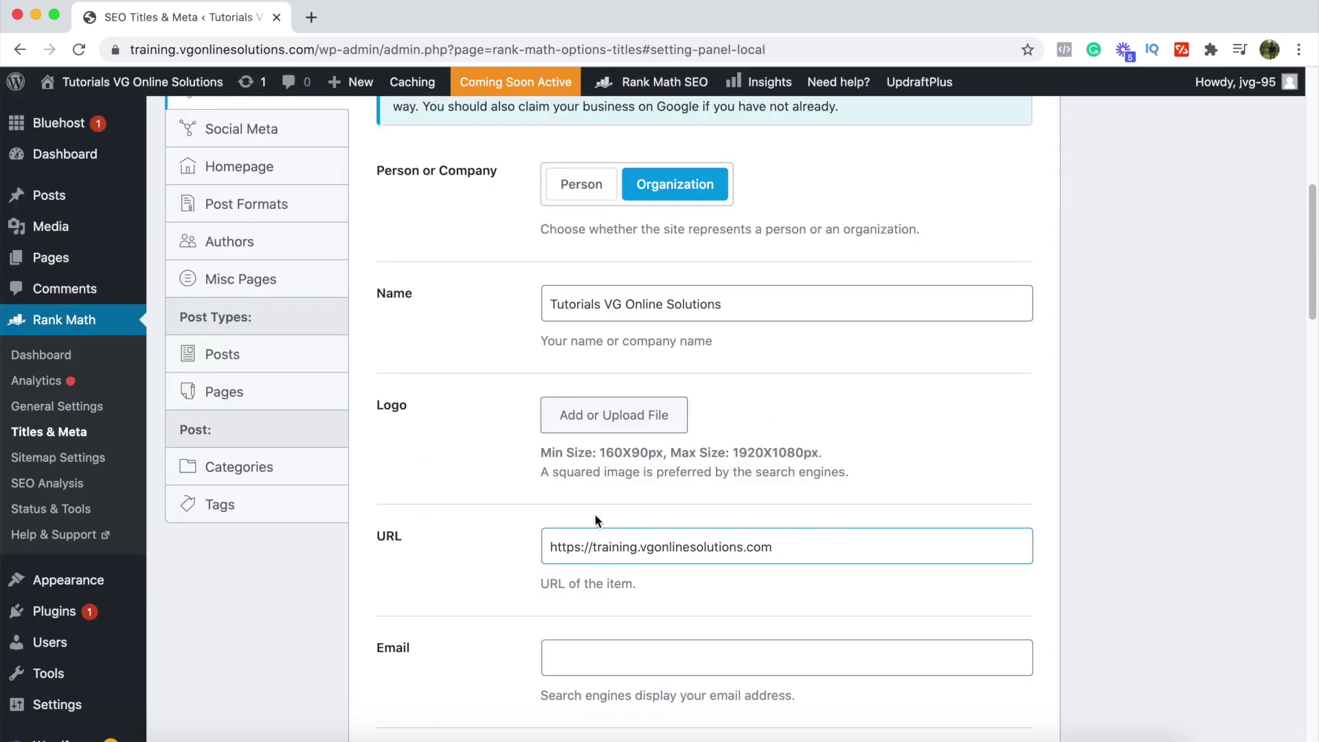
Step: Open the Posts list in a new tab, switch to it, and open the Test post
{"action": "scroll", "coordinate": [595, 520], "scroll_direction": "up", "scroll_amount": 8}
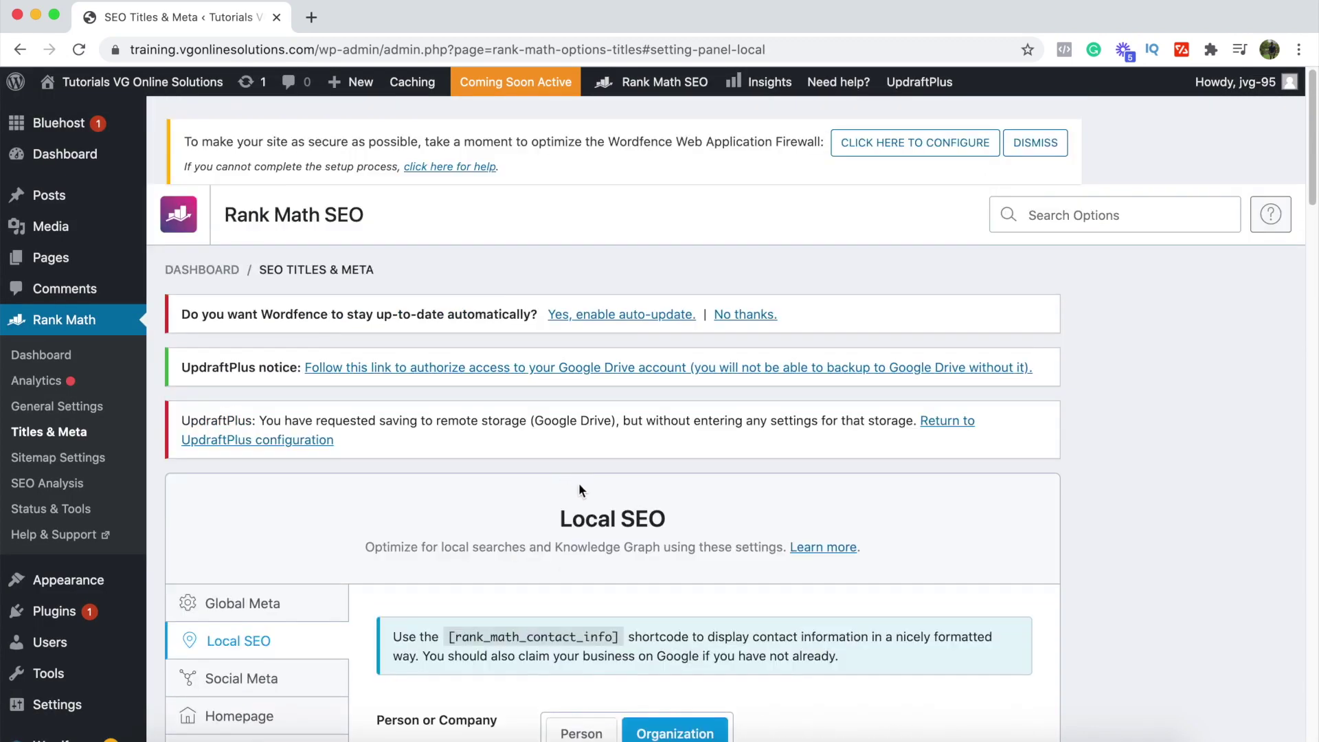
{"action": "mouse_move", "coordinate": [48, 205]}
{"action": "right_click", "coordinate": [48, 205]}
{"action": "left_click", "coordinate": [75, 206]}
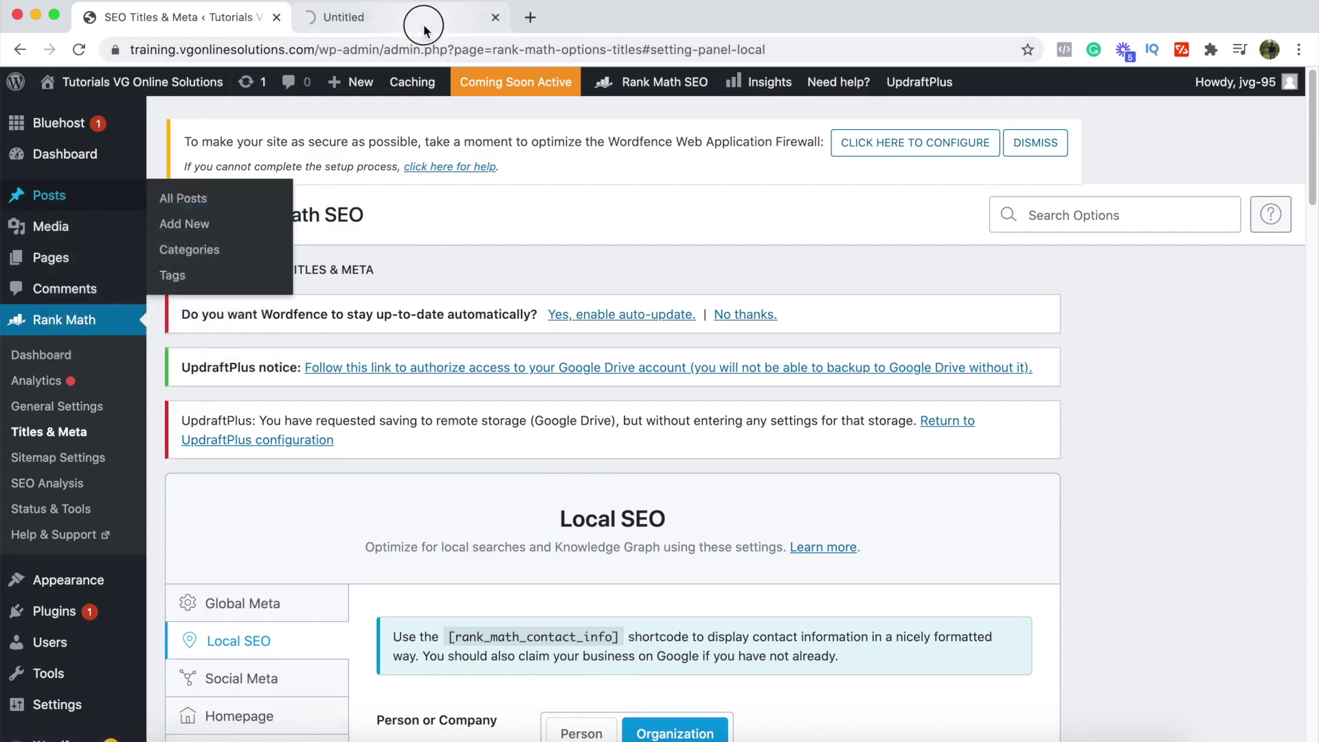
{"action": "left_click", "coordinate": [423, 23]}
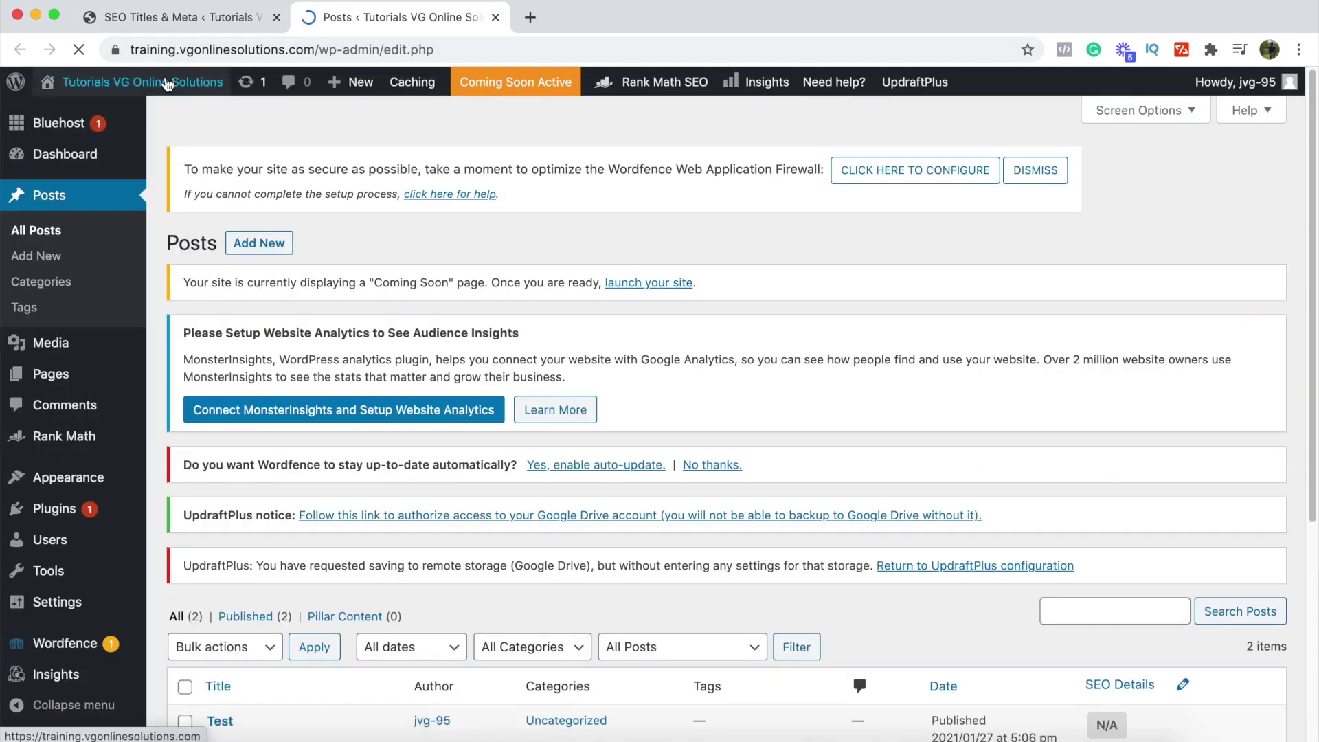
{"action": "mouse_move", "coordinate": [169, 85]}
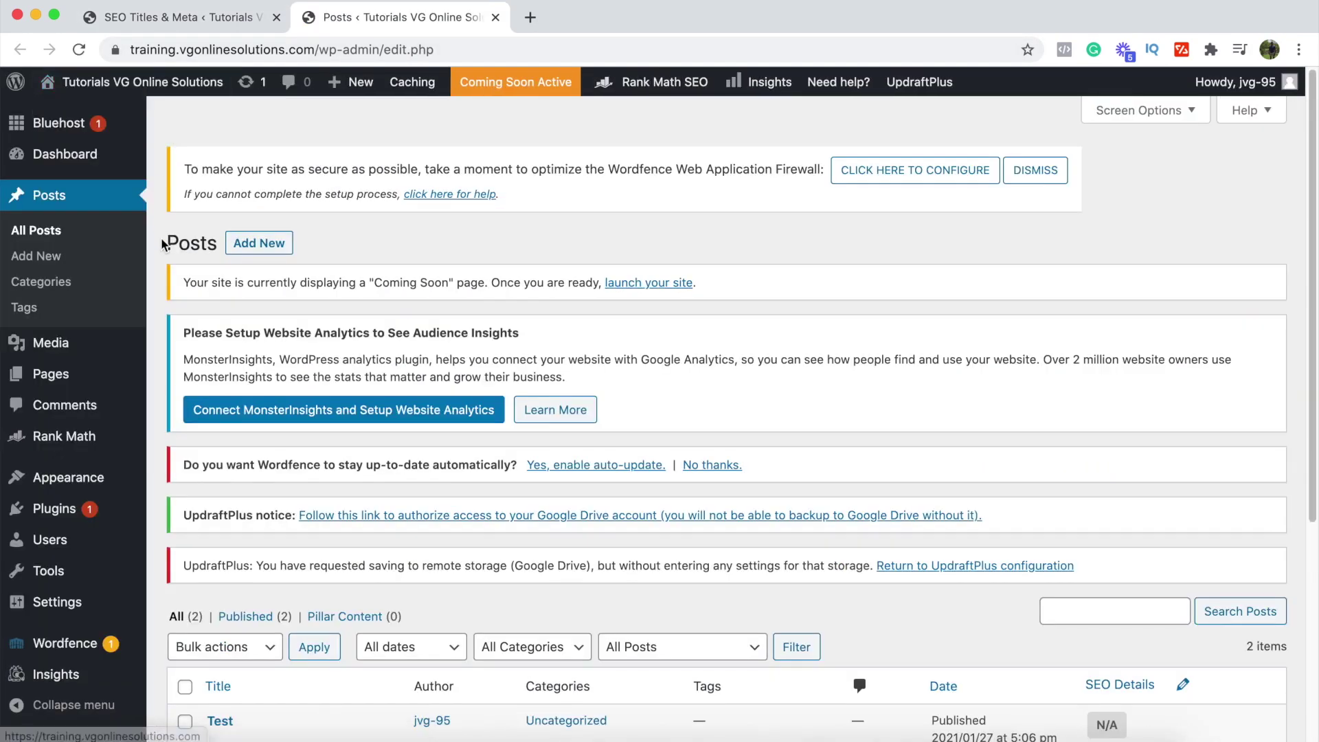
{"action": "scroll", "coordinate": [177, 285], "scroll_direction": "down", "scroll_amount": 5}
{"action": "left_click", "coordinate": [230, 422]}
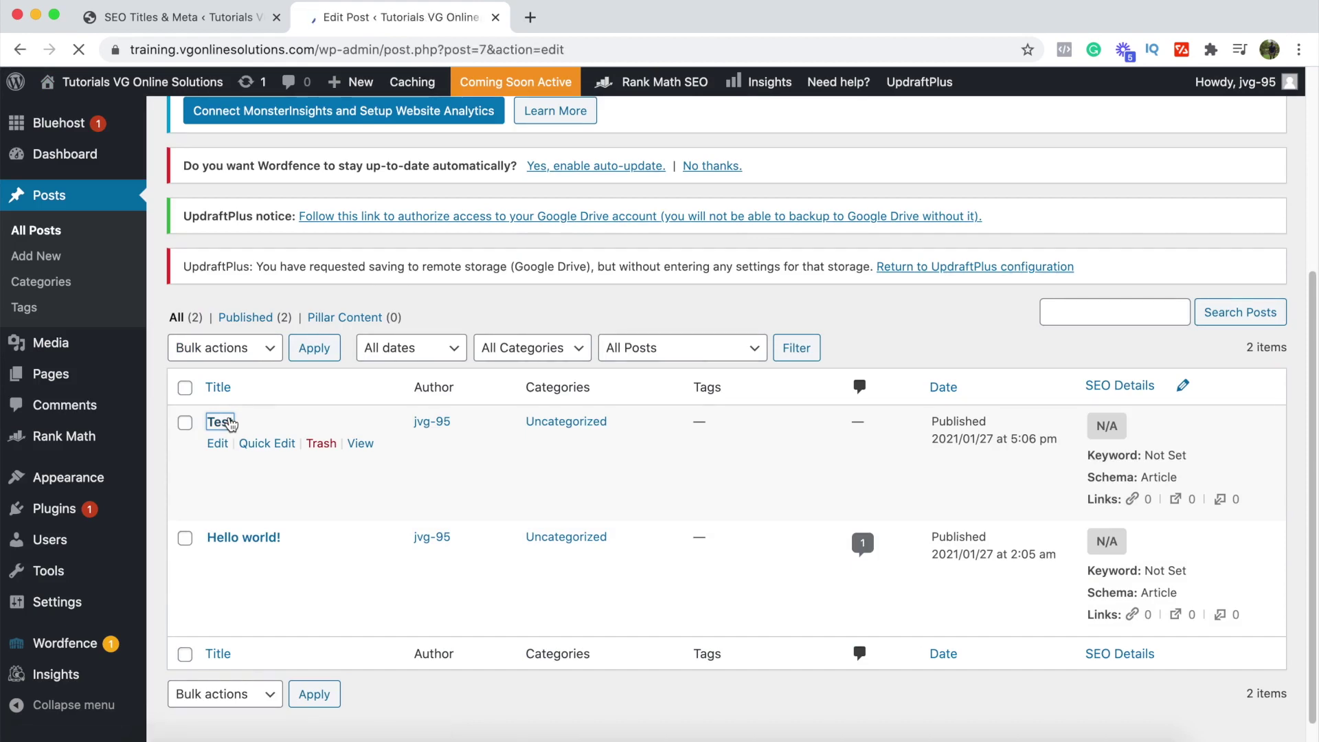
Step: Scroll down to the Test post's Rank Math SEO box and click into its empty Focus Keyword field
{"action": "scroll", "coordinate": [613, 493], "scroll_direction": "down", "scroll_amount": 12}
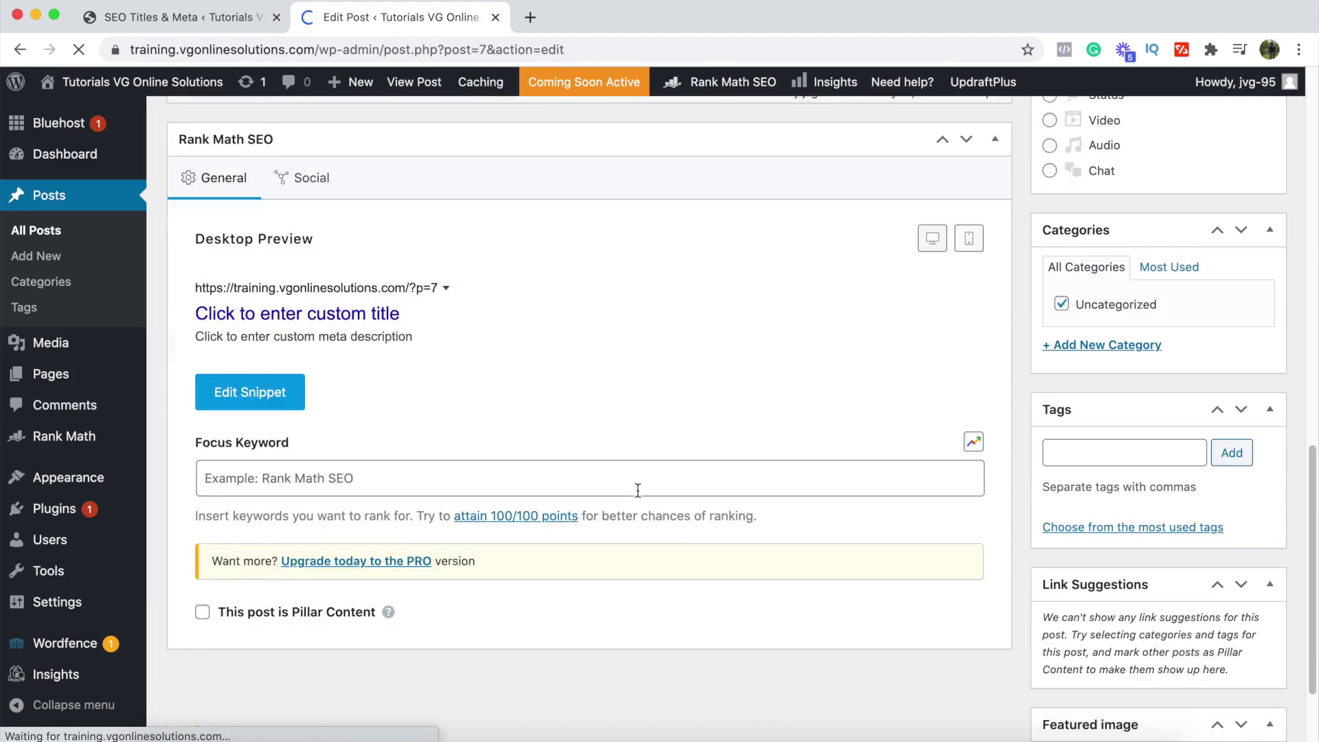
{"action": "scroll", "coordinate": [640, 497], "scroll_direction": "down", "scroll_amount": 3}
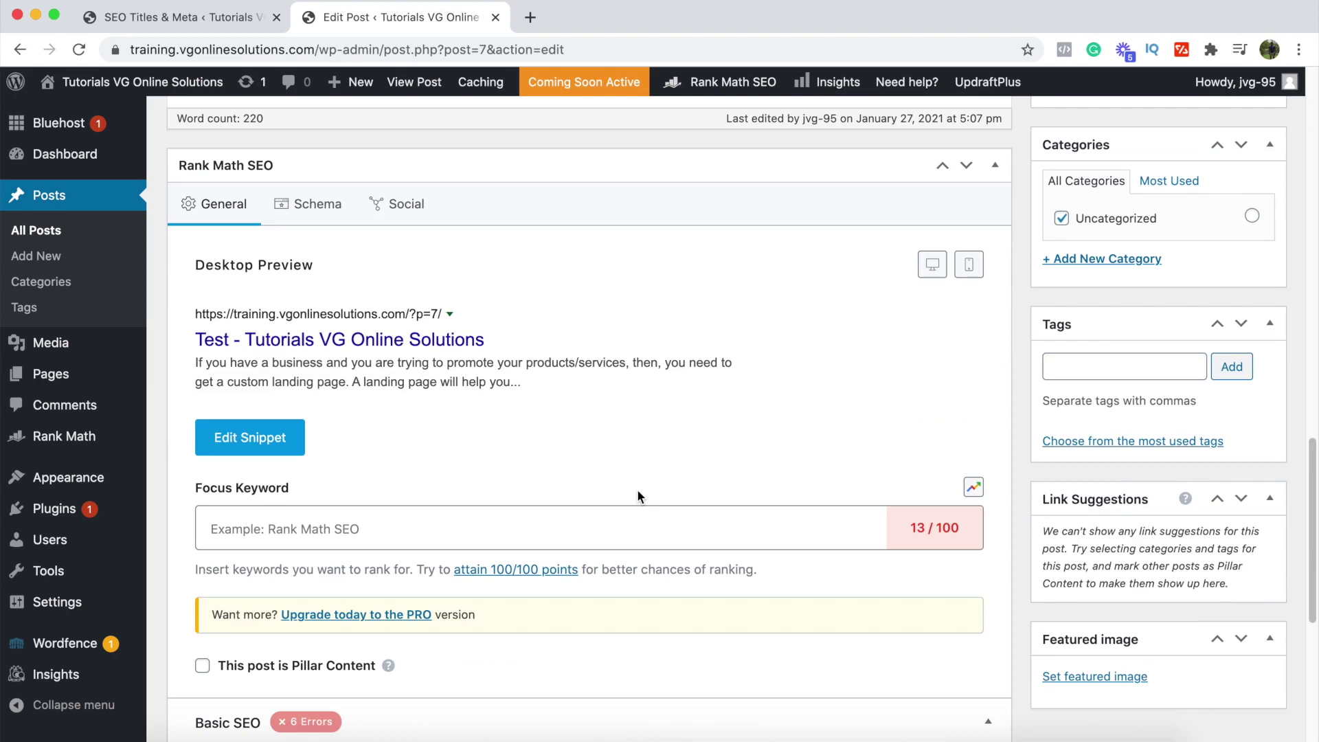
{"action": "scroll", "coordinate": [637, 492], "scroll_direction": "down", "scroll_amount": 3}
{"action": "scroll", "coordinate": [637, 489], "scroll_direction": "up", "scroll_amount": 15}
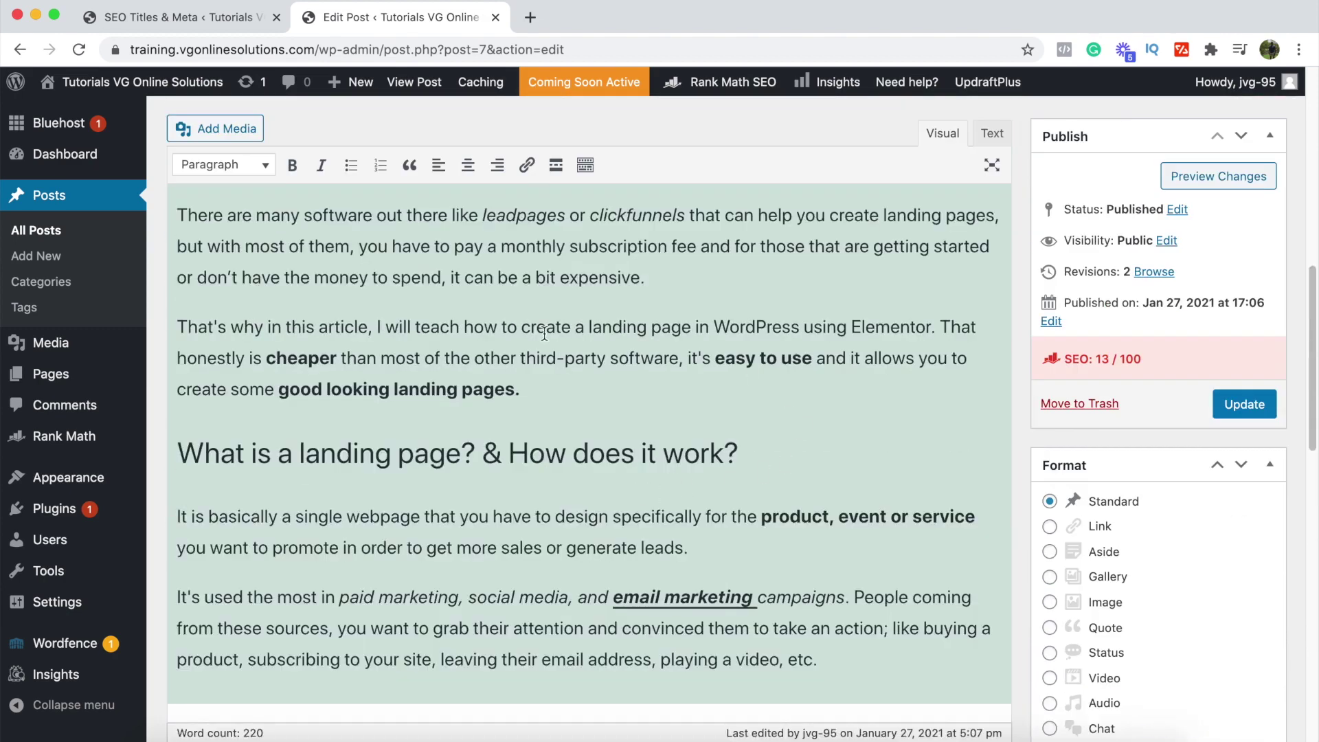
{"action": "scroll", "coordinate": [561, 333], "scroll_direction": "down", "scroll_amount": 10}
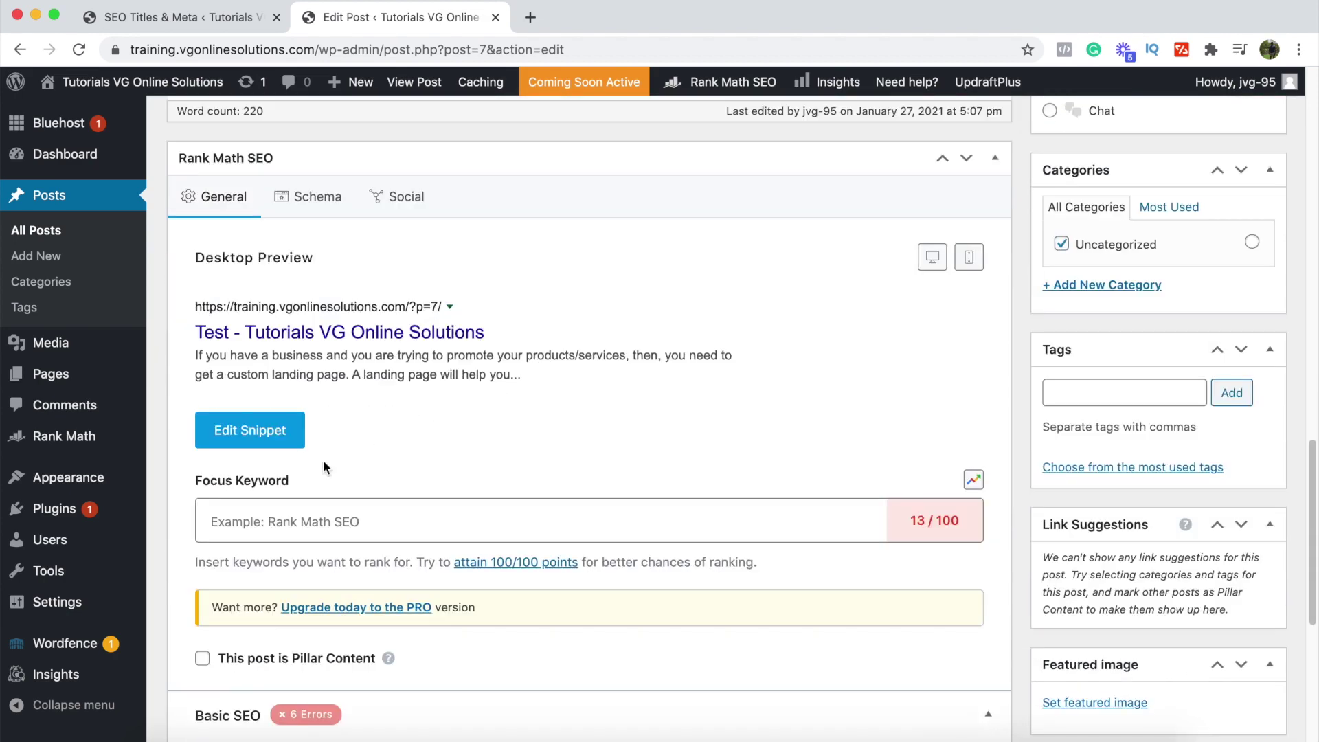
{"action": "left_click", "coordinate": [231, 522]}
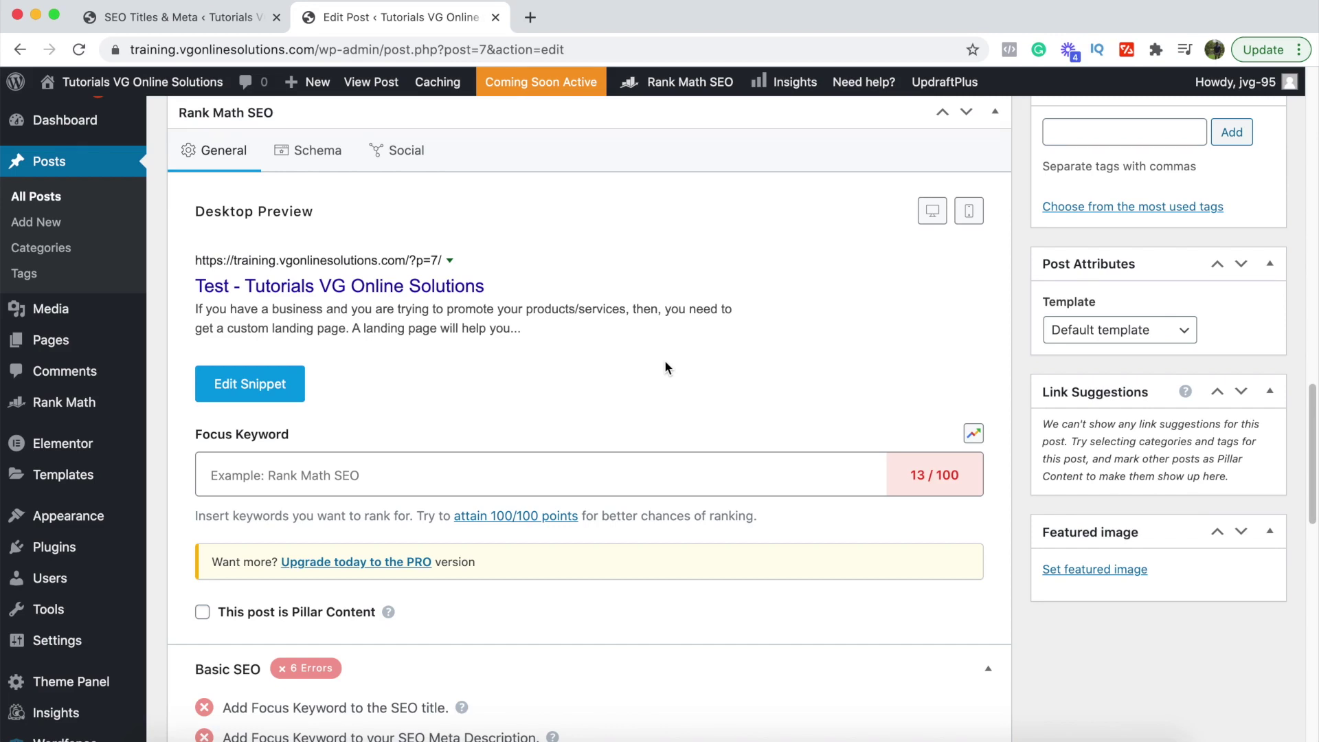
{"action": "left_click", "coordinate": [389, 483]}
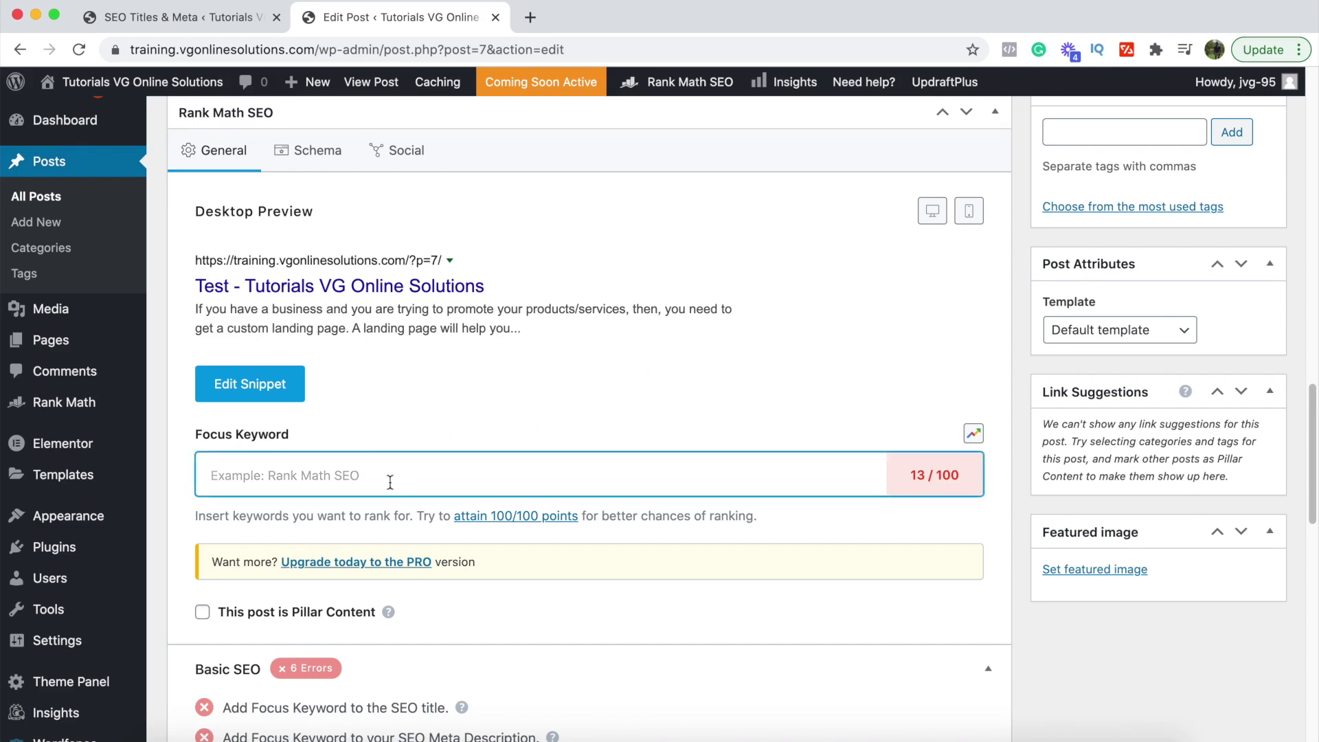
{"action": "type", "text": "finances for small business"}
{"action": "key", "text": "Return"}
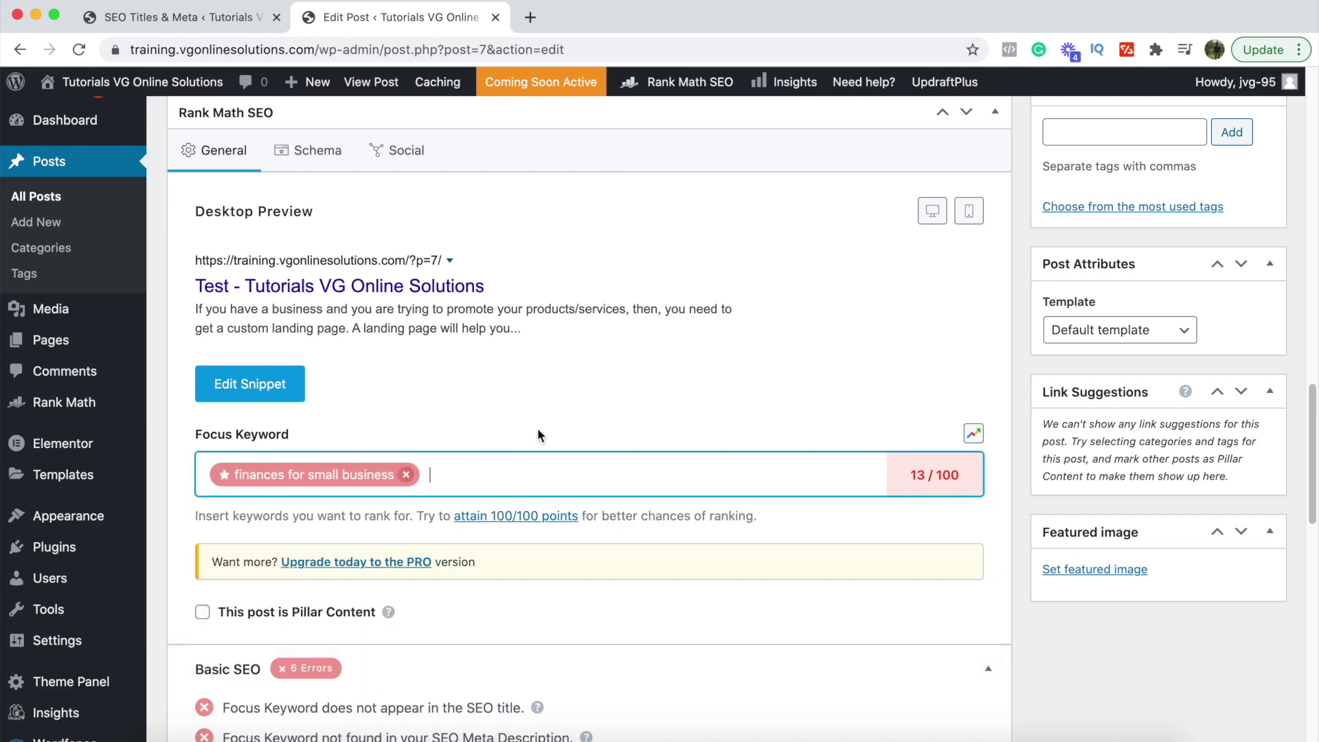
{"action": "scroll", "coordinate": [538, 435], "scroll_direction": "down", "scroll_amount": 3}
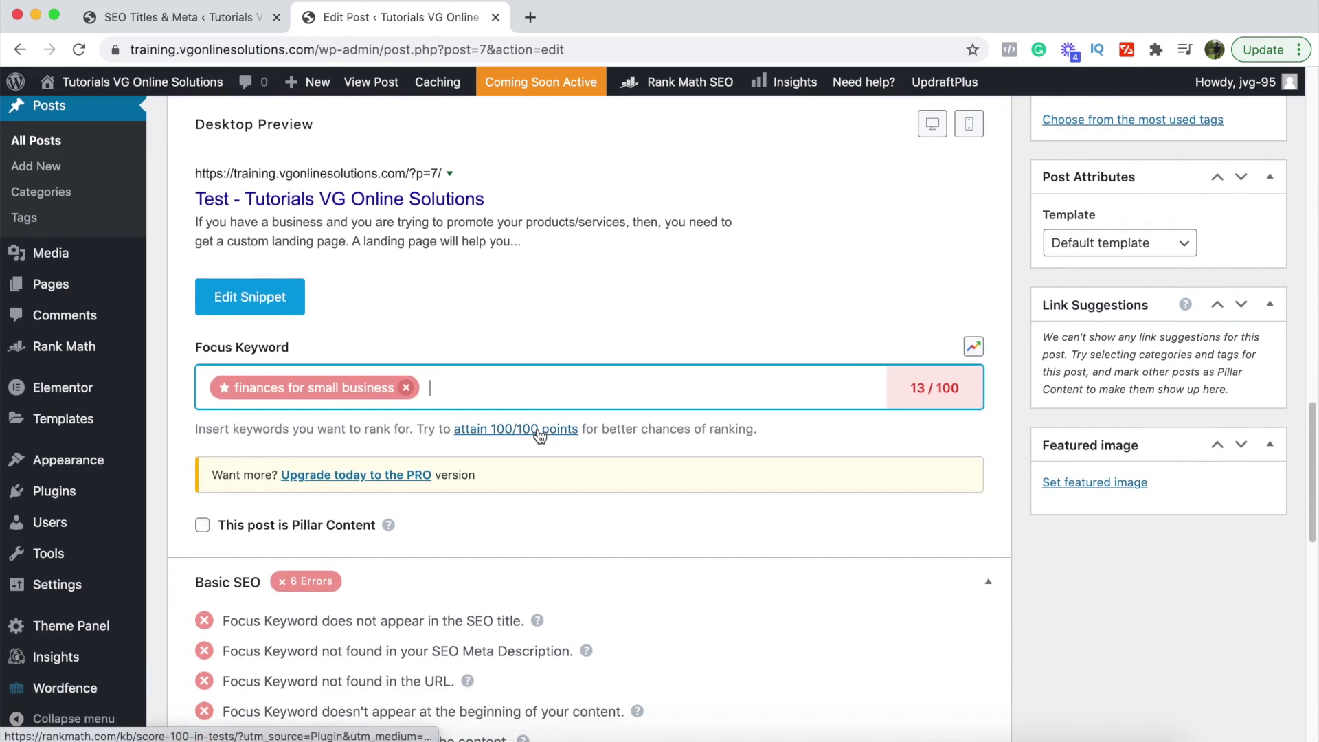
{"action": "scroll", "coordinate": [540, 436], "scroll_direction": "down", "scroll_amount": 5}
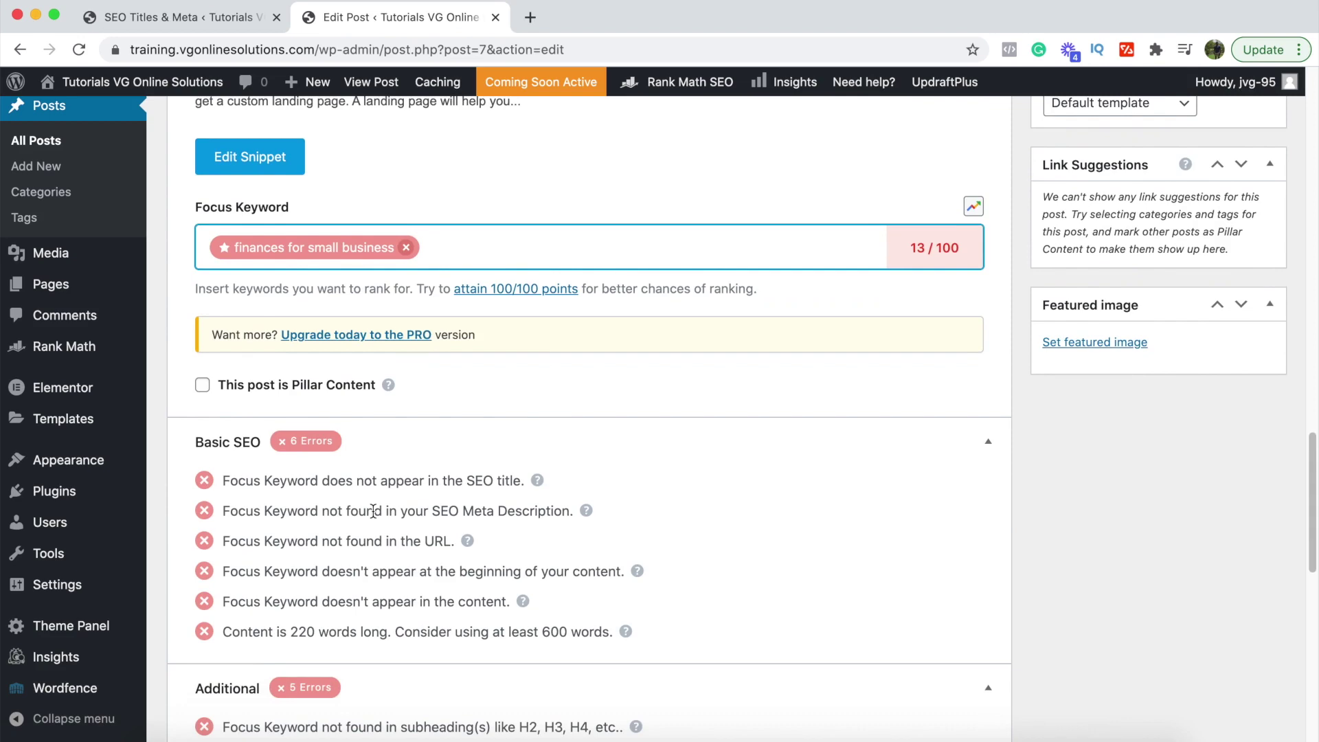
{"action": "scroll", "coordinate": [373, 512], "scroll_direction": "down", "scroll_amount": 5}
{"action": "scroll", "coordinate": [374, 515], "scroll_direction": "up", "scroll_amount": 6}
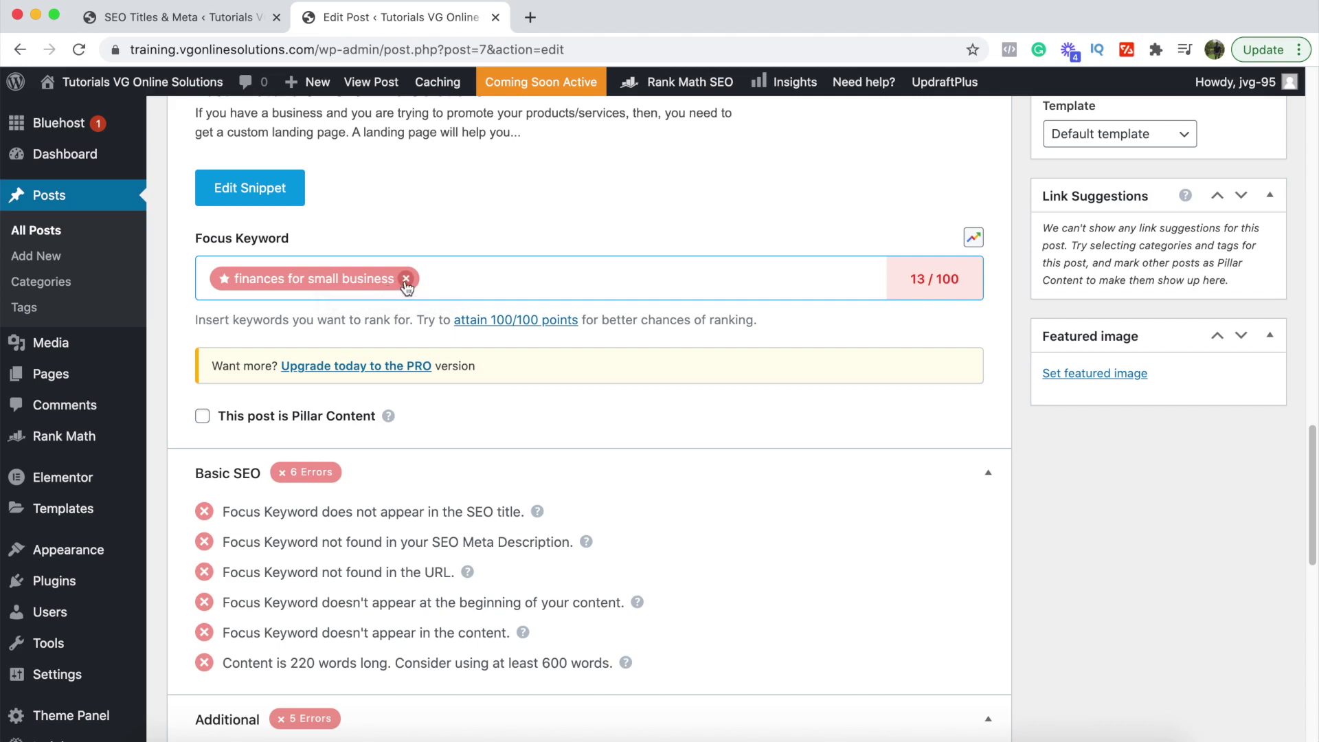
{"action": "left_click", "coordinate": [407, 279]}
{"action": "scroll", "coordinate": [533, 374], "scroll_direction": "down", "scroll_amount": 10}
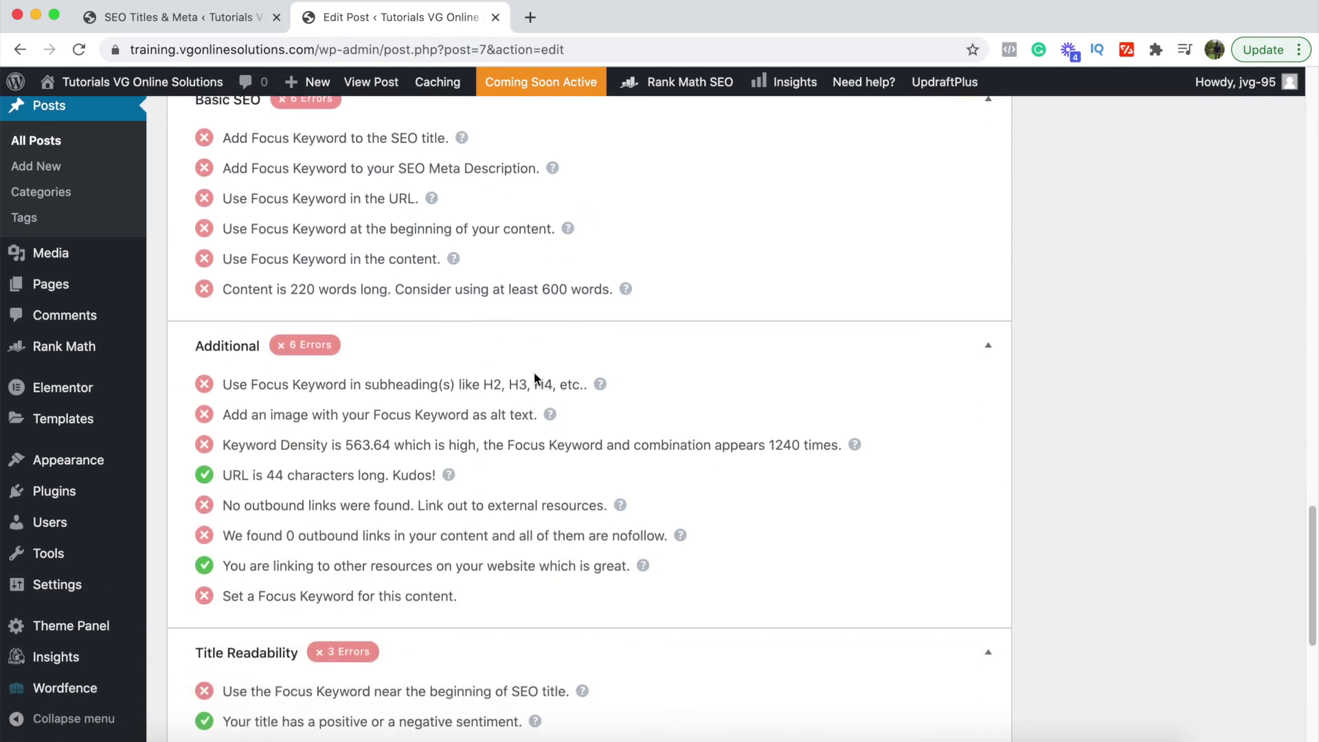
{"action": "scroll", "coordinate": [537, 380], "scroll_direction": "down", "scroll_amount": 3}
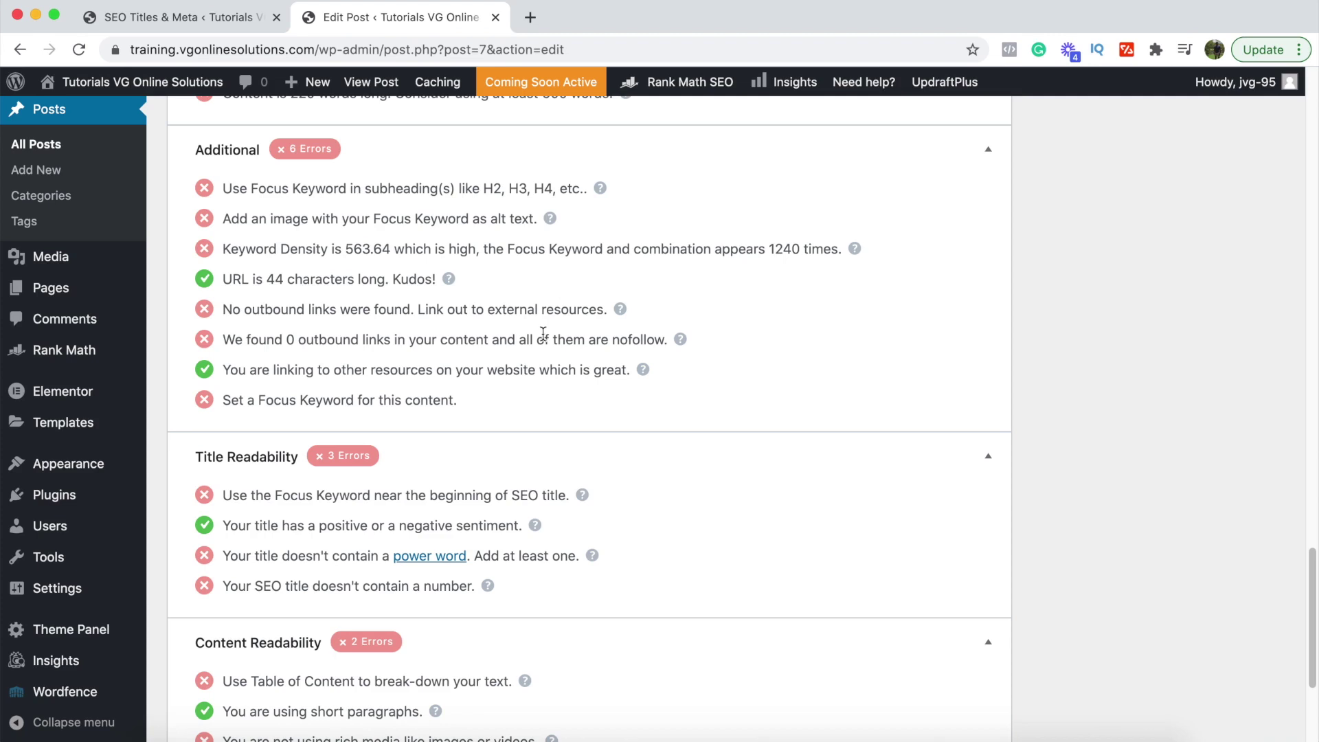
{"action": "scroll", "coordinate": [543, 334], "scroll_direction": "down", "scroll_amount": 2}
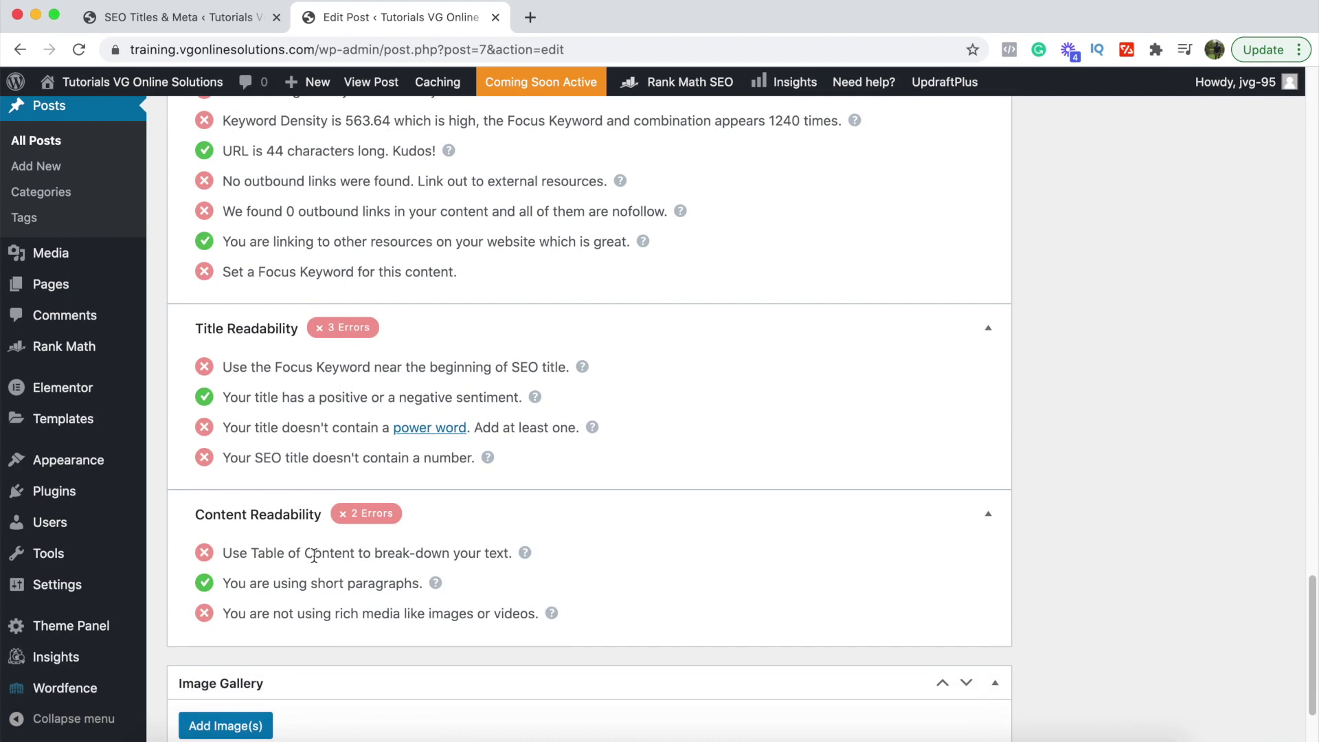
{"action": "scroll", "coordinate": [314, 555], "scroll_direction": "up", "scroll_amount": 3}
{"action": "scroll", "coordinate": [316, 563], "scroll_direction": "up", "scroll_amount": 2}
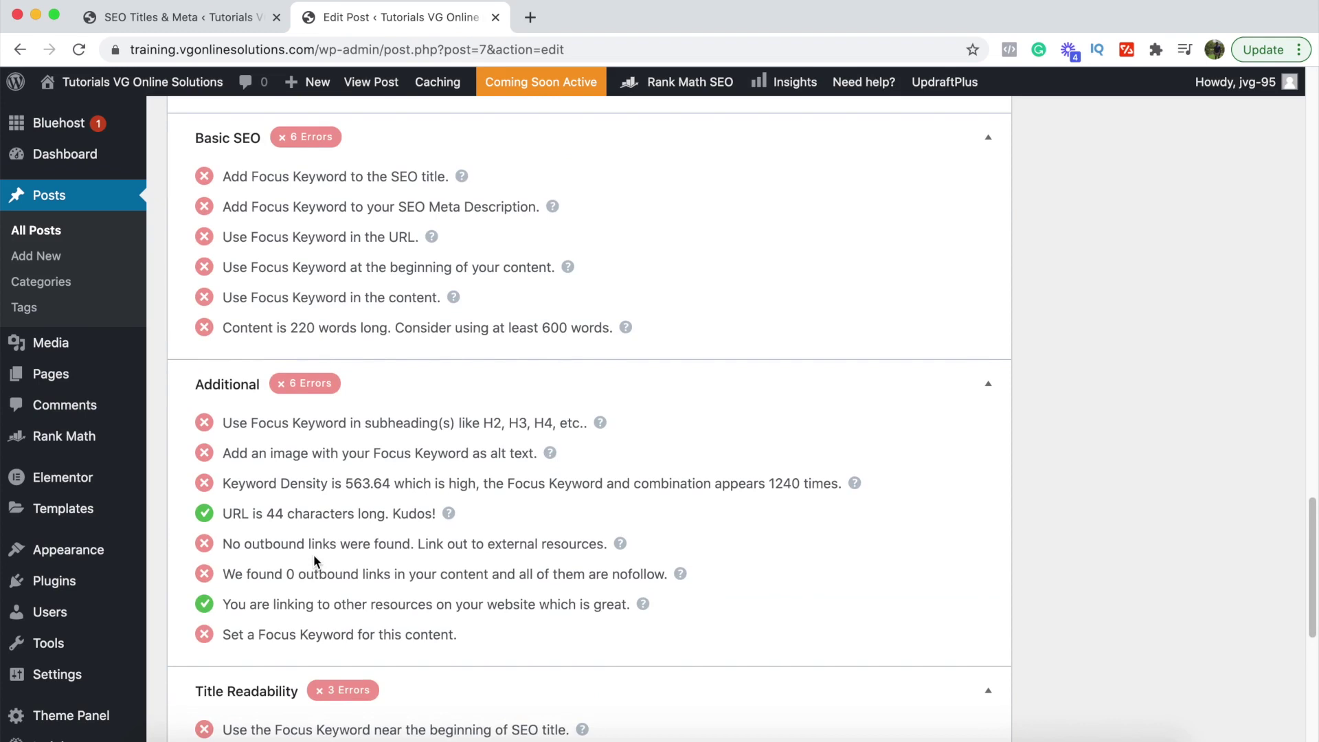
{"action": "scroll", "coordinate": [313, 554], "scroll_direction": "up", "scroll_amount": 2}
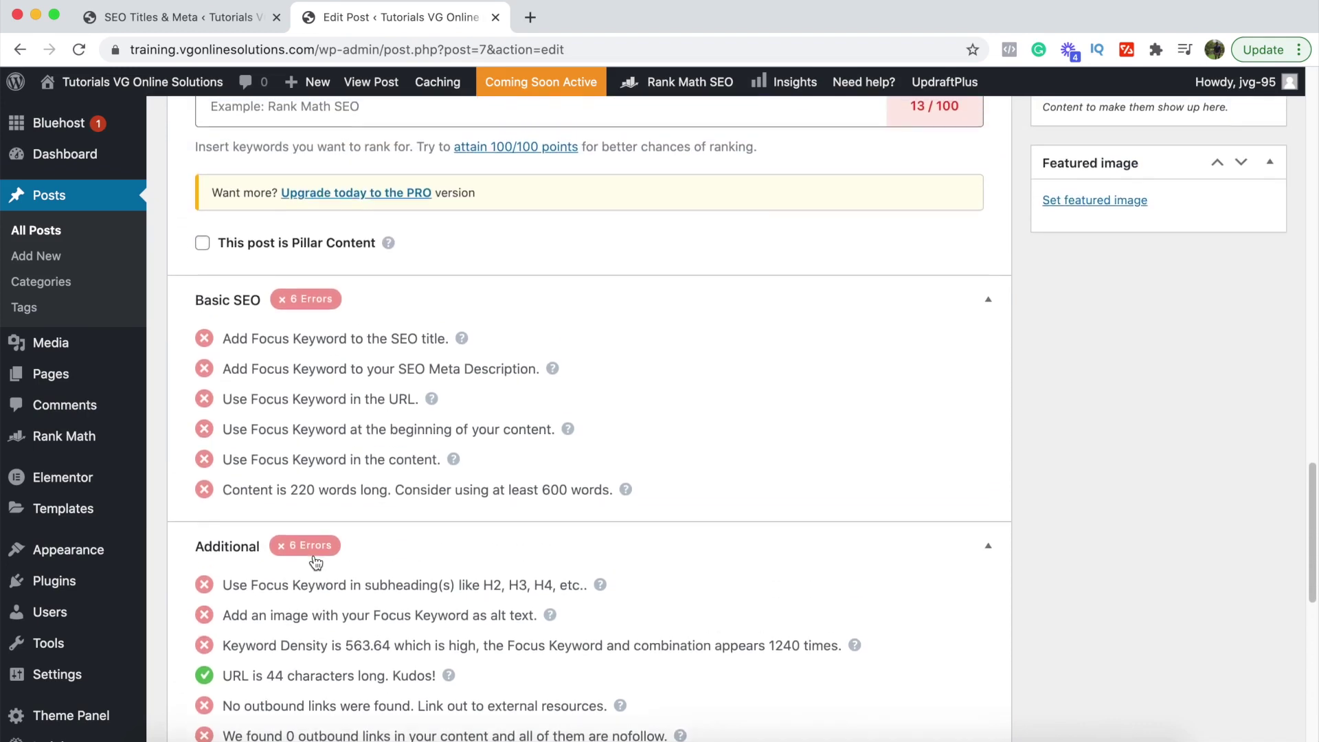
{"action": "scroll", "coordinate": [315, 563], "scroll_direction": "up", "scroll_amount": 2}
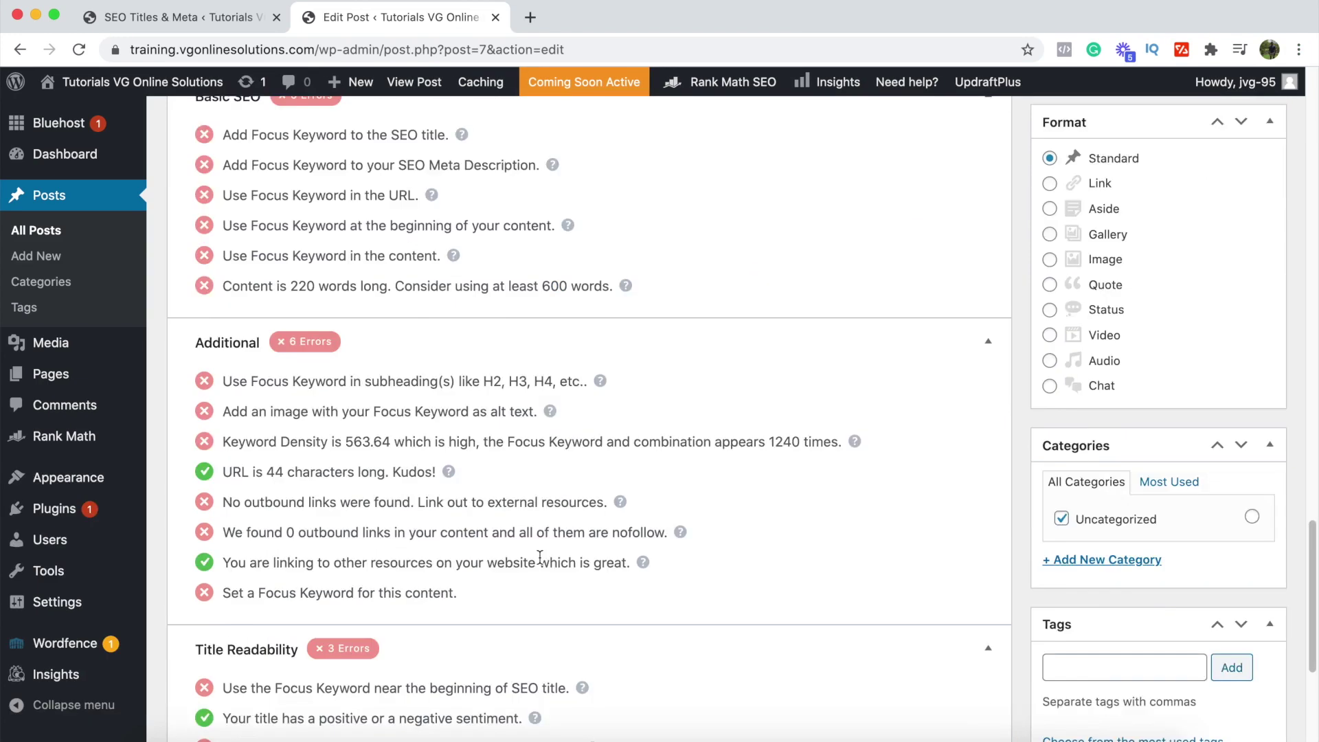
{"action": "scroll", "coordinate": [540, 558], "scroll_direction": "up", "scroll_amount": 5}
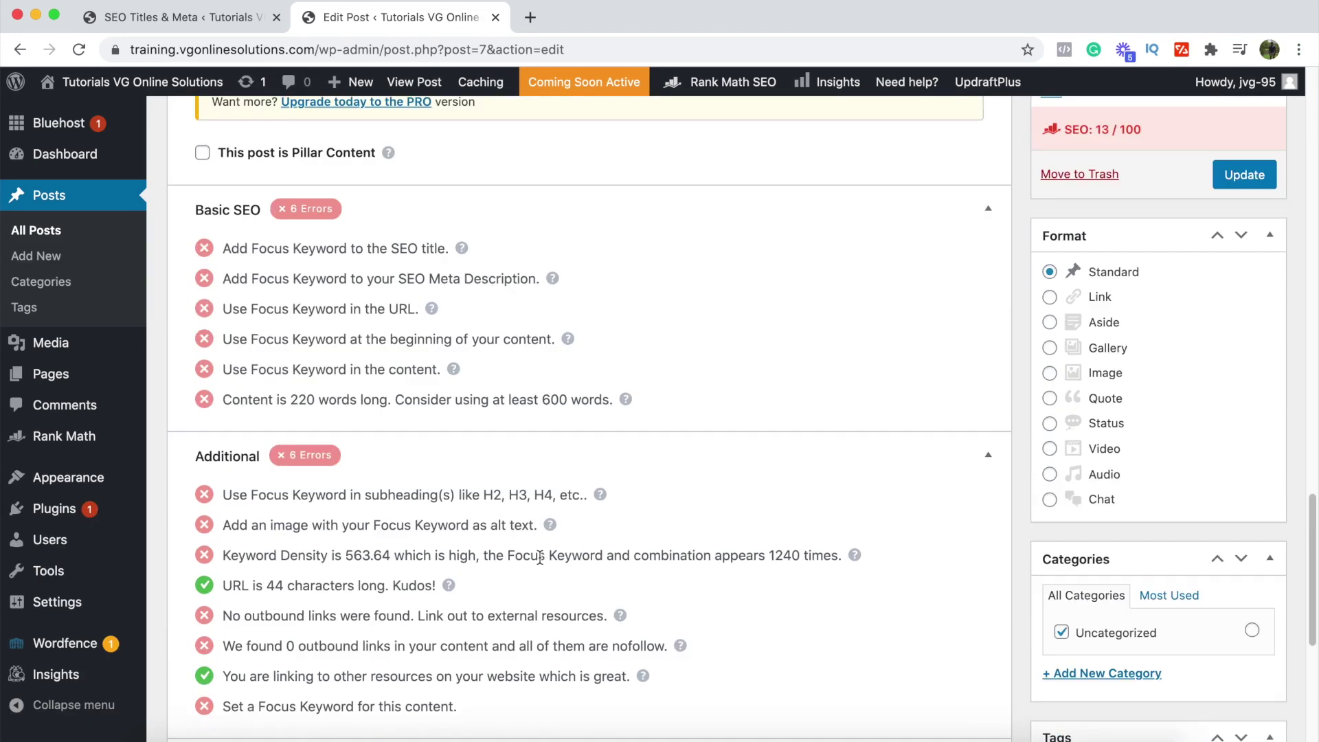
{"action": "scroll", "coordinate": [540, 558], "scroll_direction": "up", "scroll_amount": 3}
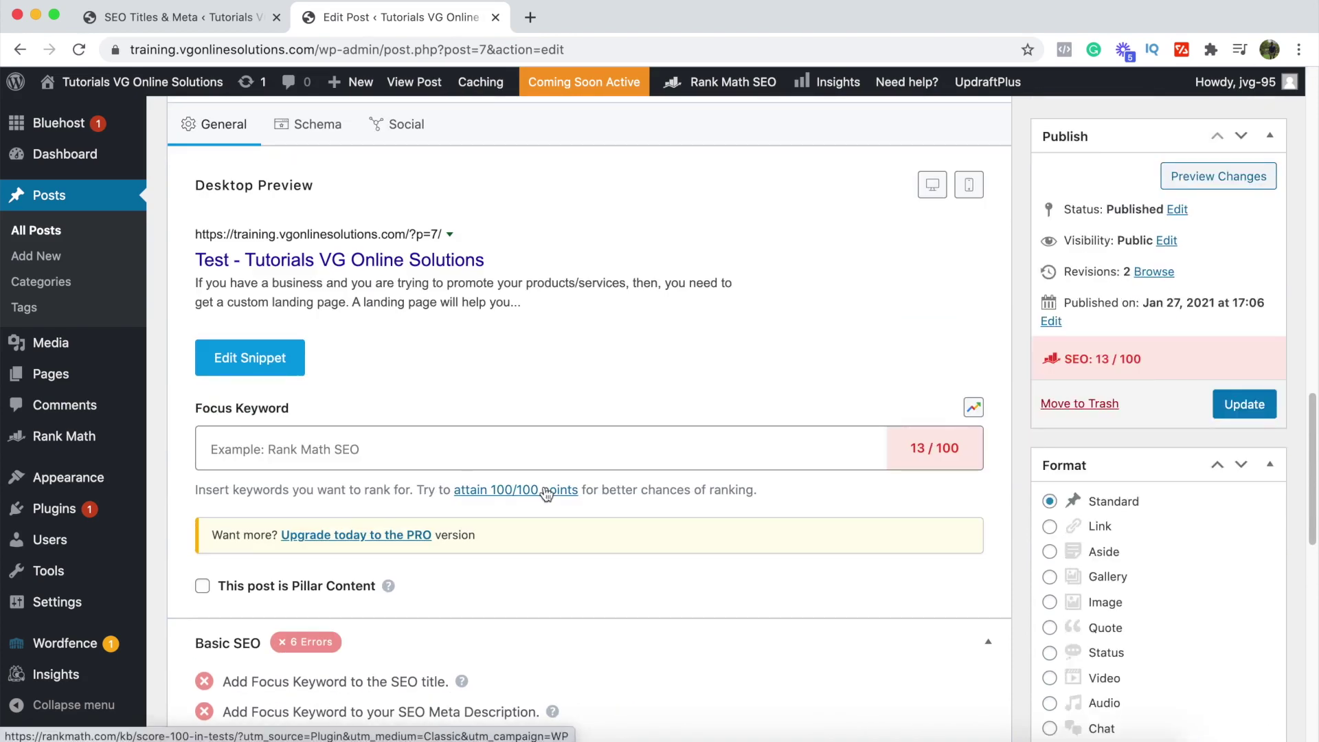
{"action": "scroll", "coordinate": [520, 543], "scroll_direction": "down", "scroll_amount": 3}
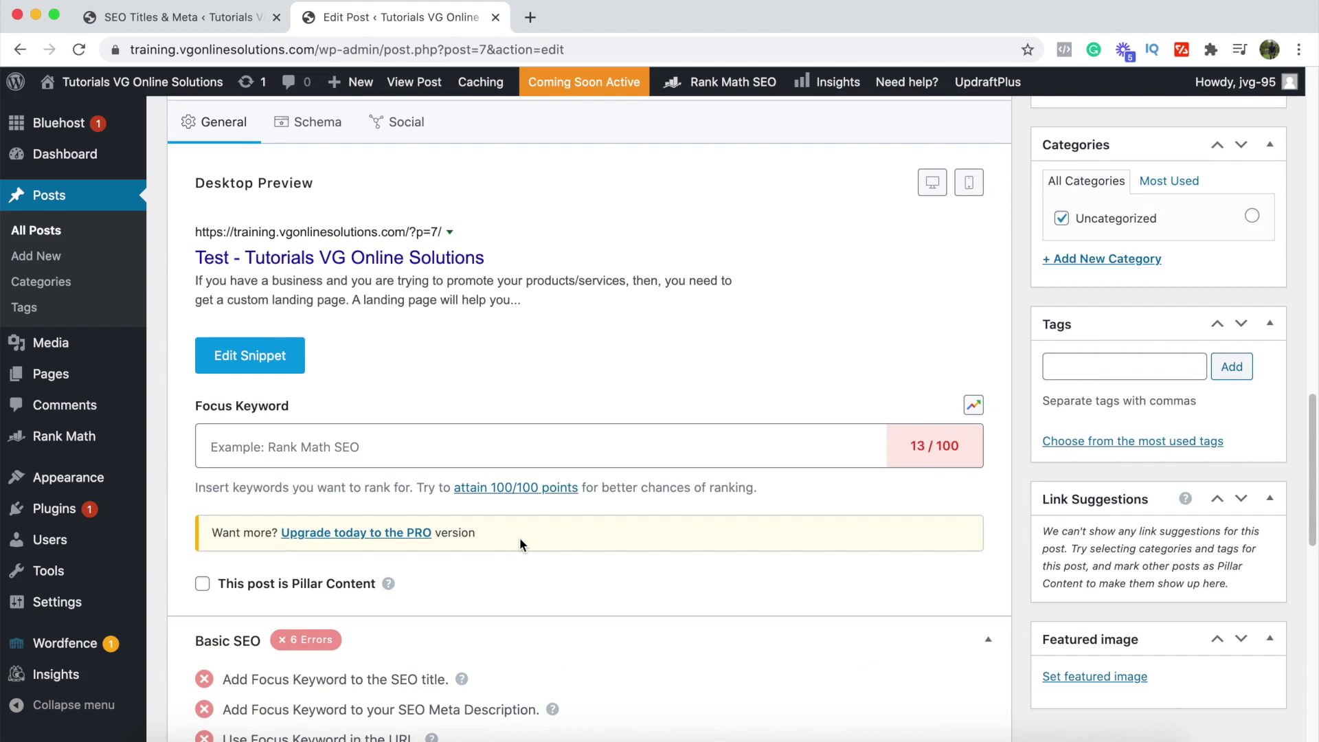
{"action": "scroll", "coordinate": [520, 543], "scroll_direction": "up", "scroll_amount": 1}
{"action": "scroll", "coordinate": [519, 539], "scroll_direction": "up", "scroll_amount": 1}
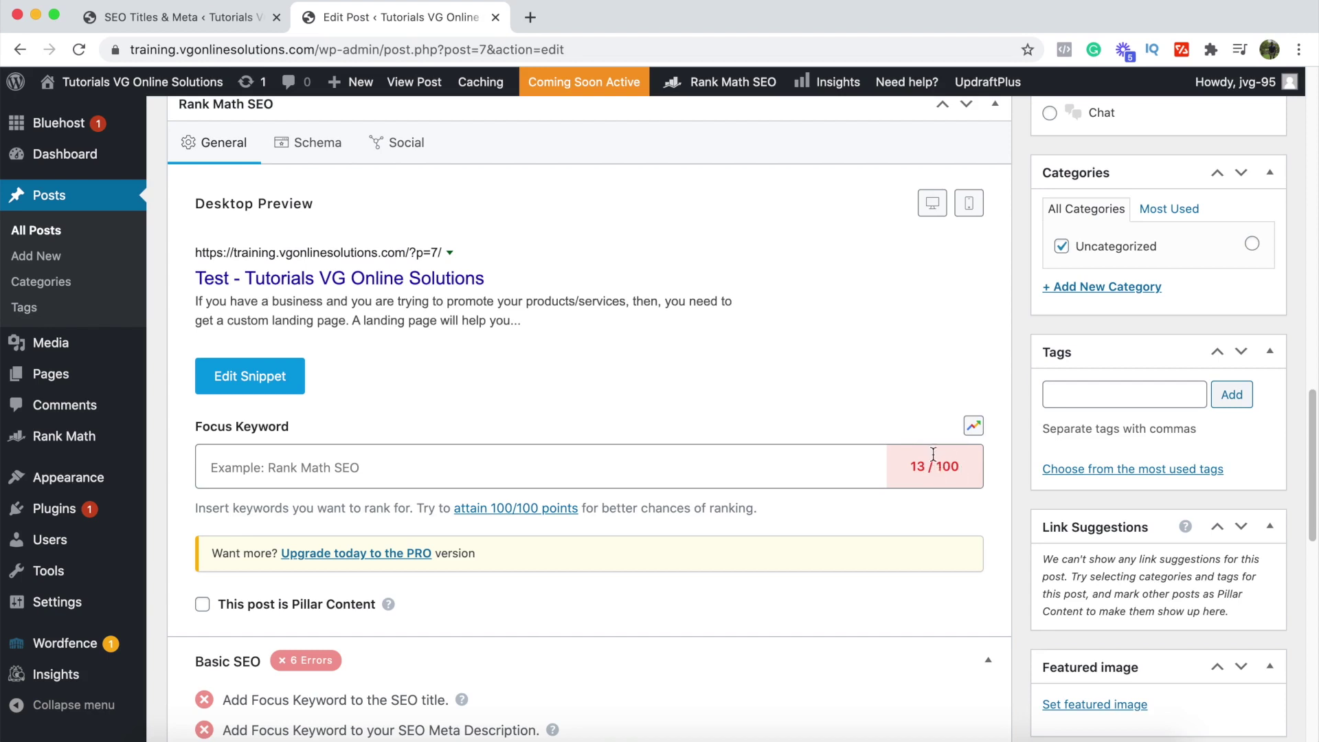
Step: Bring up the link options for Plugins > Add New from the admin sidebar
{"action": "left_click", "coordinate": [644, 486]}
{"action": "scroll", "coordinate": [672, 553], "scroll_direction": "up", "scroll_amount": 15}
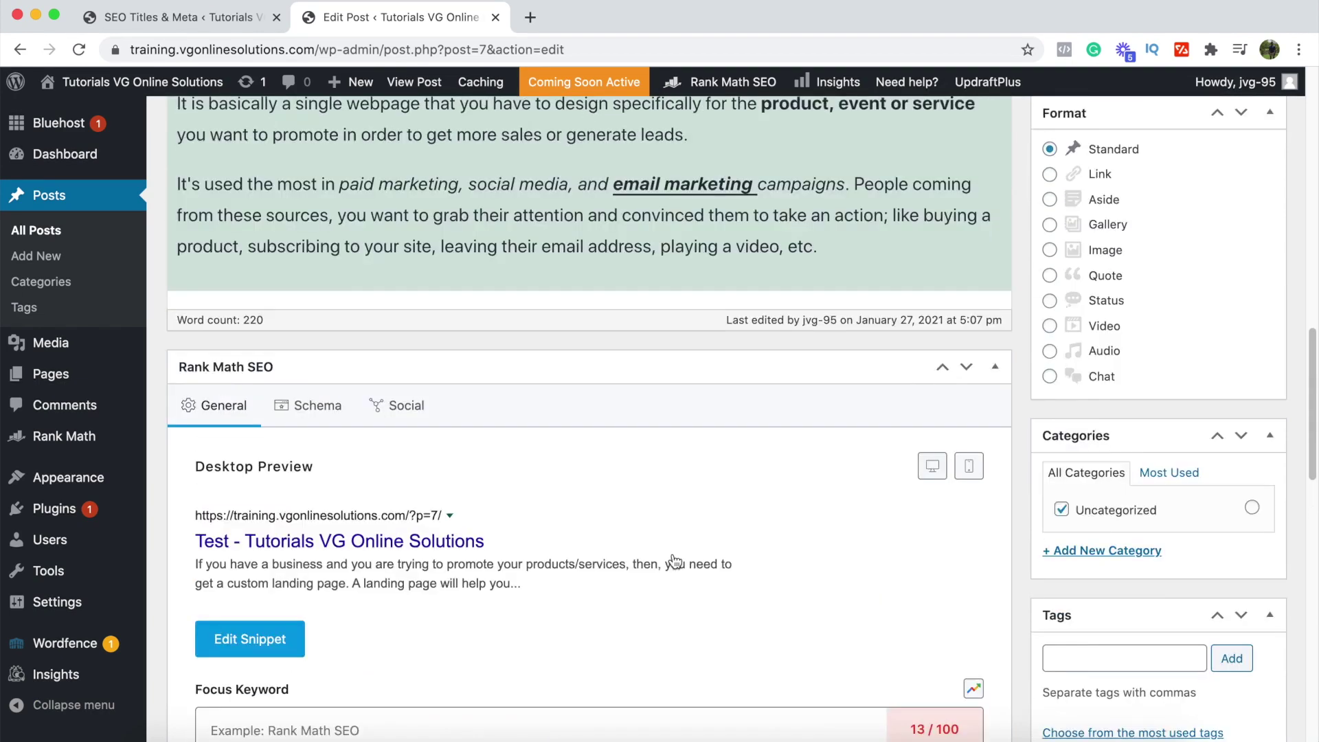
{"action": "scroll", "coordinate": [673, 553], "scroll_direction": "up", "scroll_amount": 3}
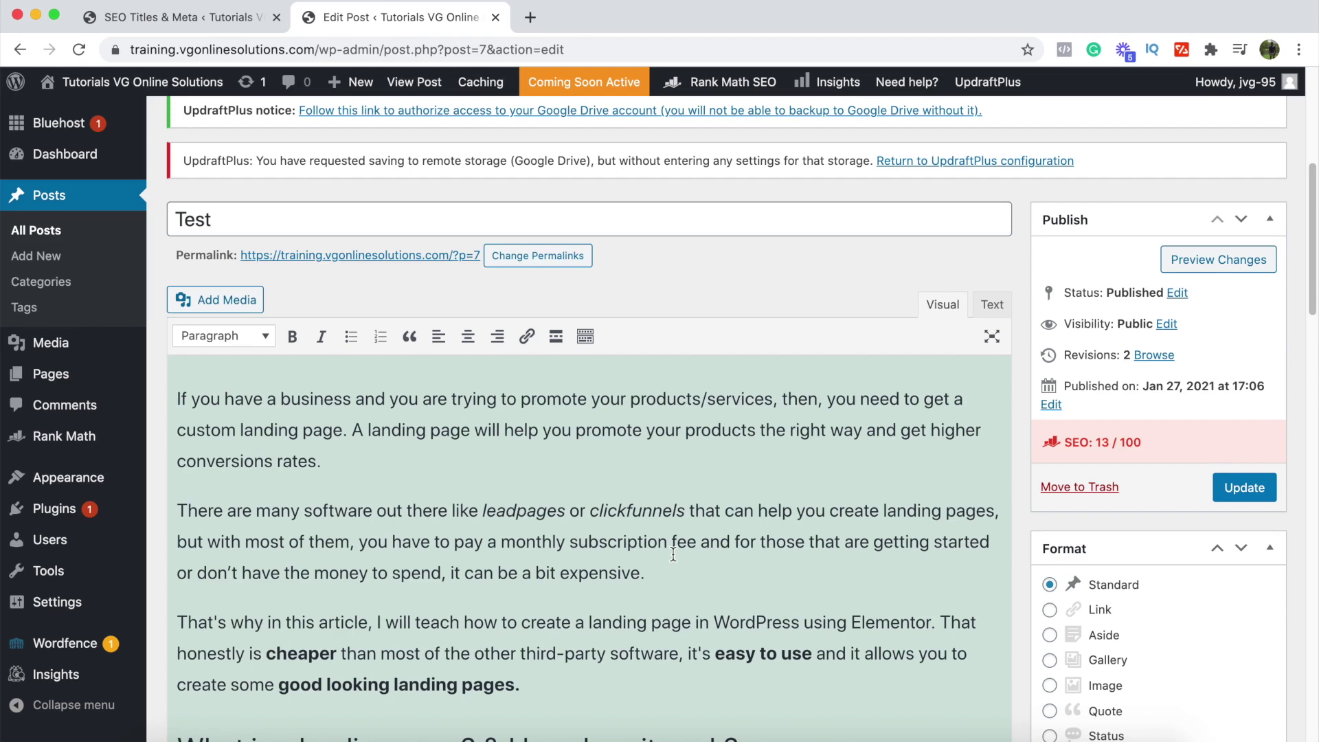
{"action": "mouse_move", "coordinate": [119, 518]}
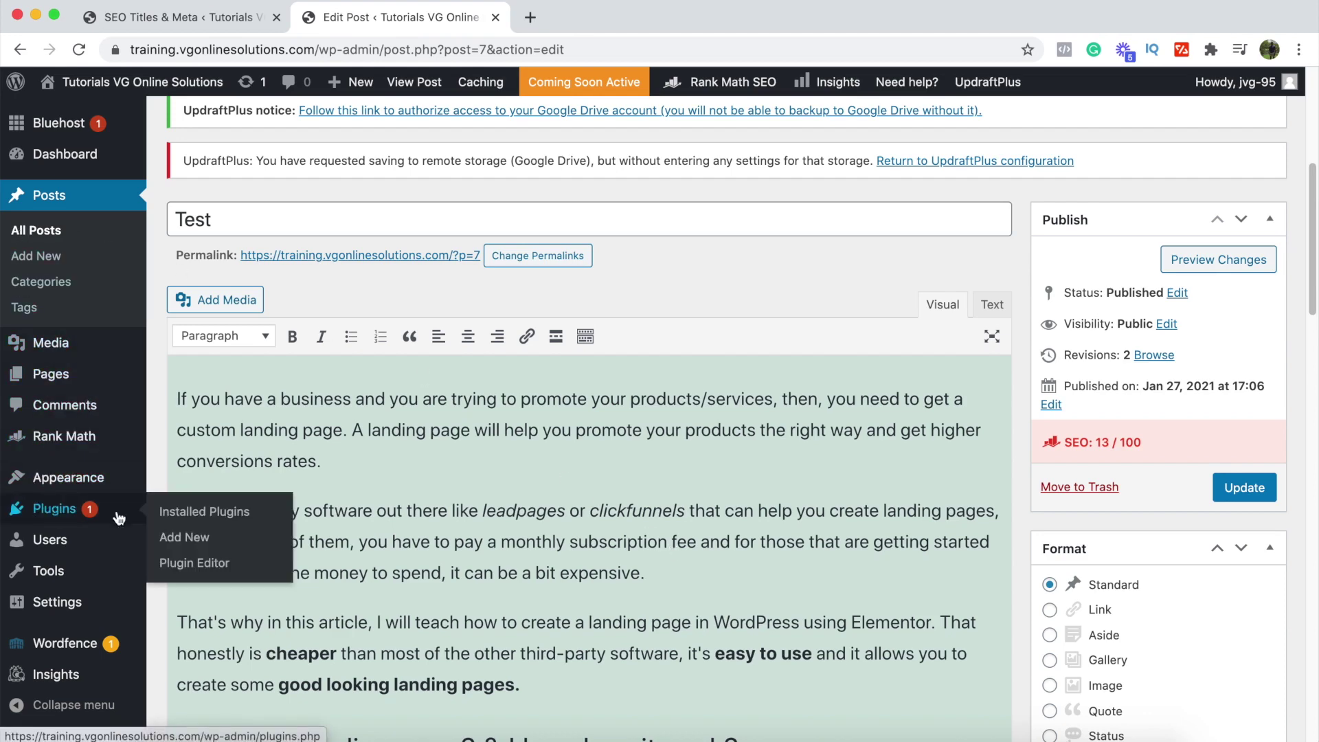
{"action": "right_click", "coordinate": [184, 537]}
Step: Open Add Plugins in a new window, search 'elementor', then install and activate Elementor Website Builder
{"action": "left_click", "coordinate": [233, 557]}
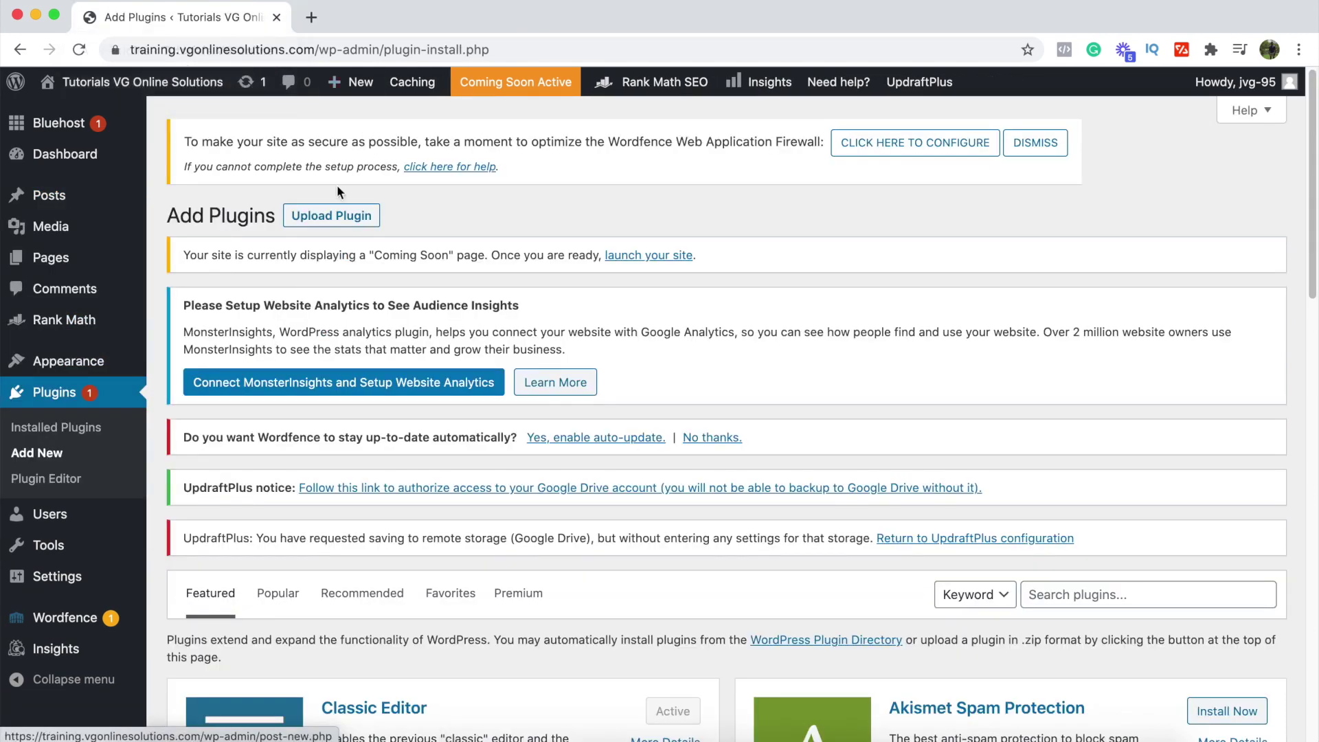
{"action": "scroll", "coordinate": [336, 185], "scroll_direction": "down", "scroll_amount": 3}
{"action": "left_click", "coordinate": [1077, 469]}
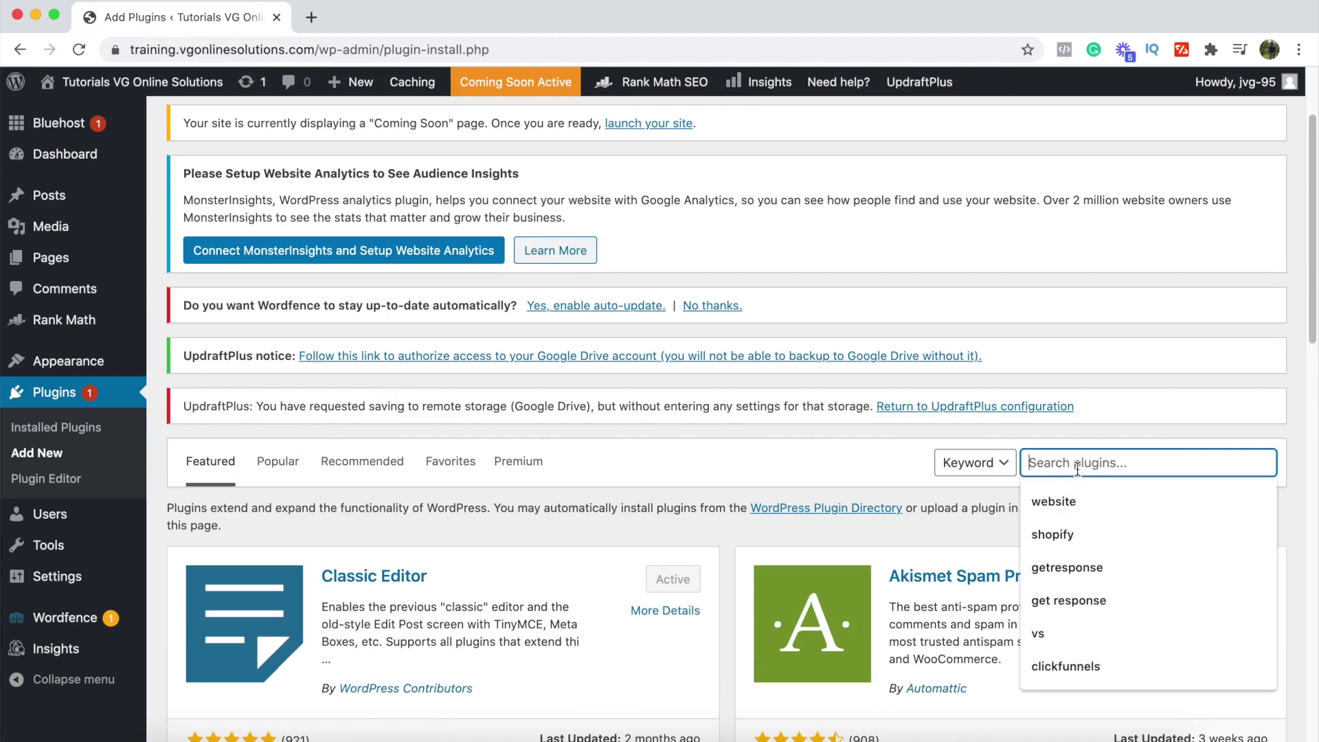
{"action": "type", "text": "elementor"}
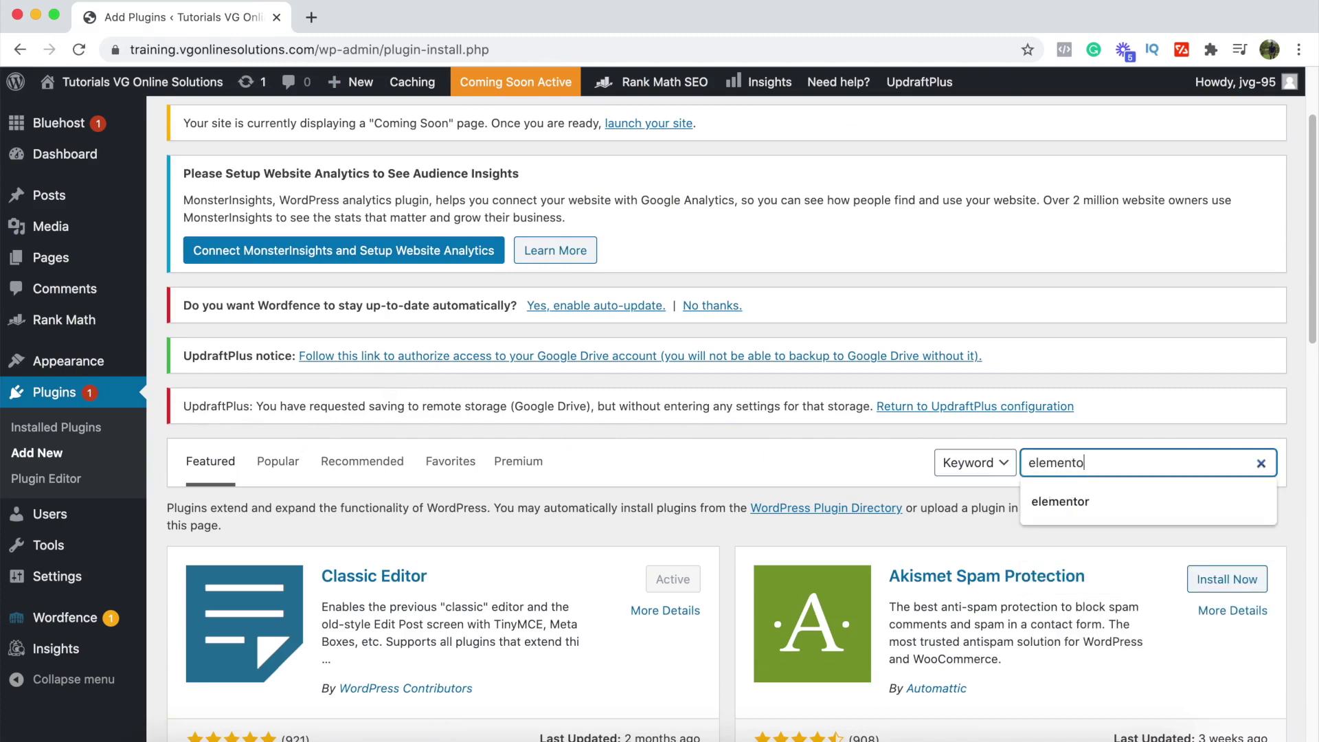
{"action": "scroll", "coordinate": [675, 568], "scroll_direction": "down", "scroll_amount": 3}
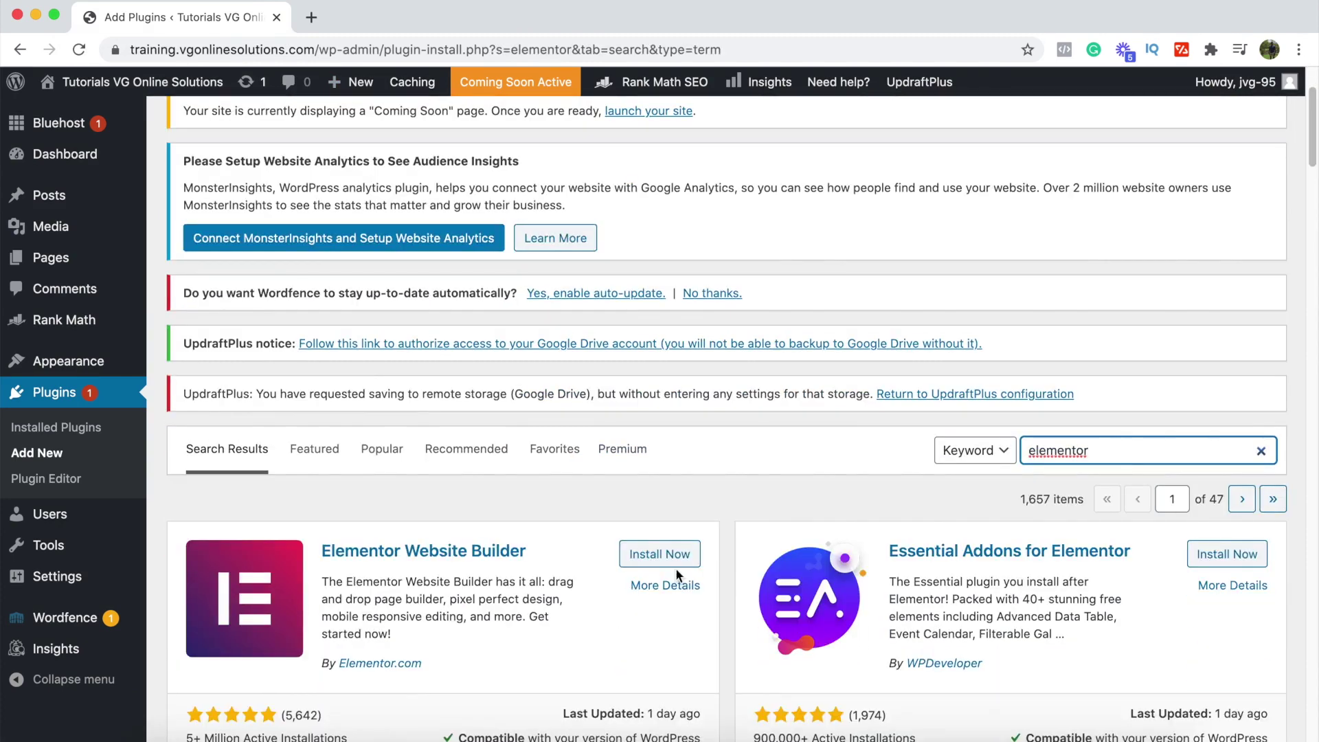
{"action": "left_click", "coordinate": [676, 568]}
{"action": "left_click", "coordinate": [676, 563]}
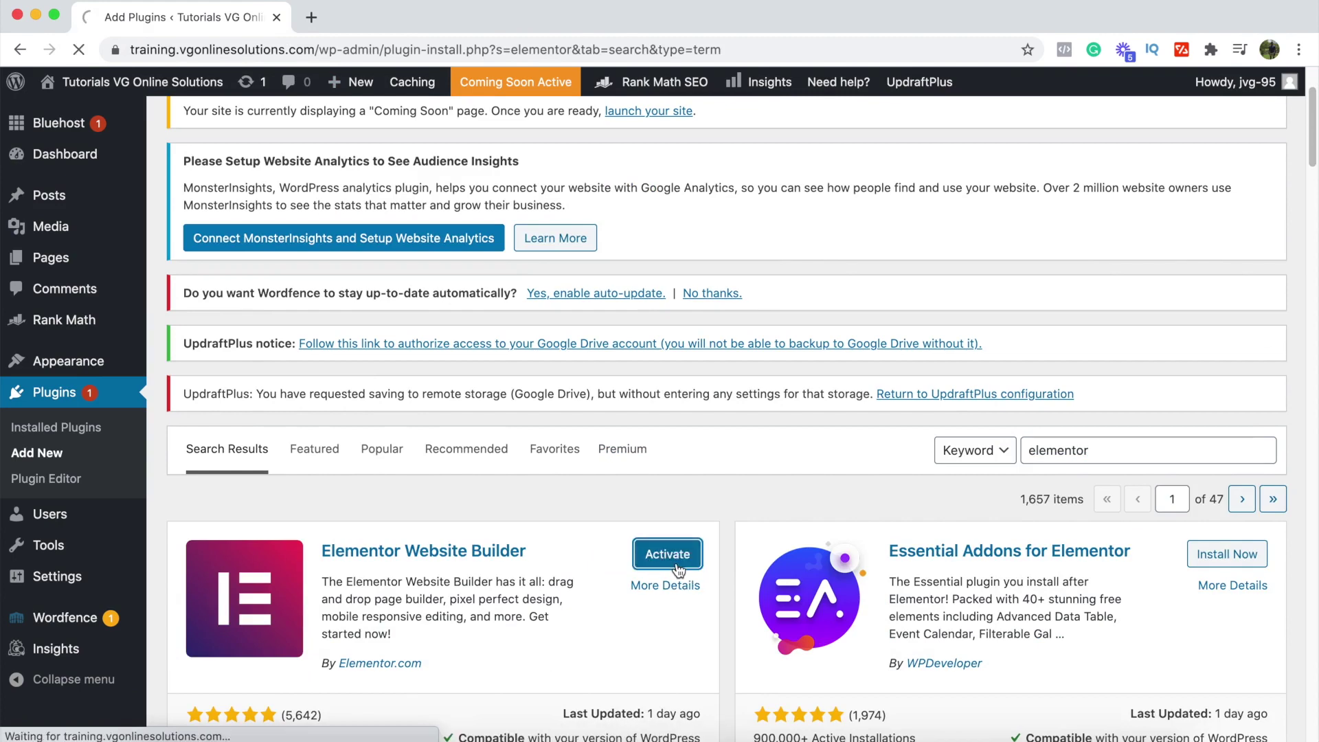
{"action": "scroll", "coordinate": [1009, 394], "scroll_direction": "down", "scroll_amount": 1}
{"action": "scroll", "coordinate": [1009, 393], "scroll_direction": "down", "scroll_amount": 6}
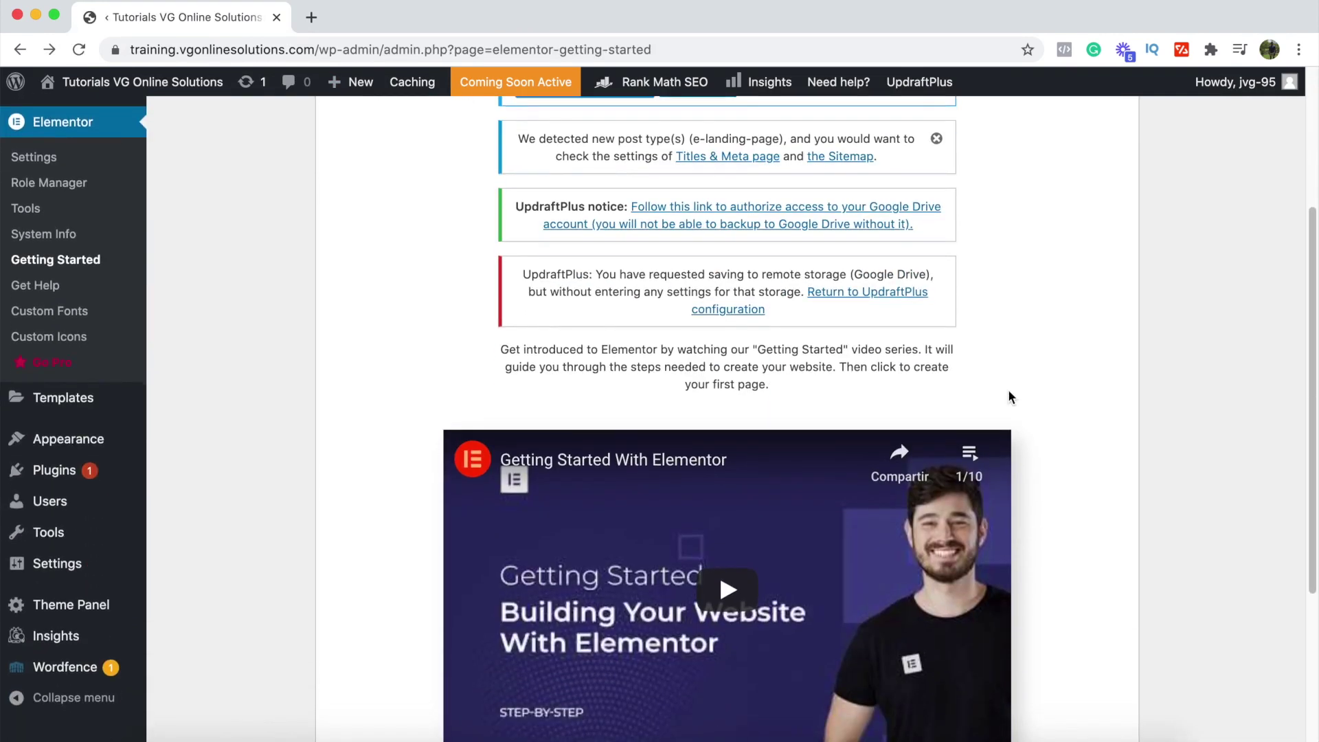
{"action": "scroll", "coordinate": [1009, 396], "scroll_direction": "down", "scroll_amount": 1}
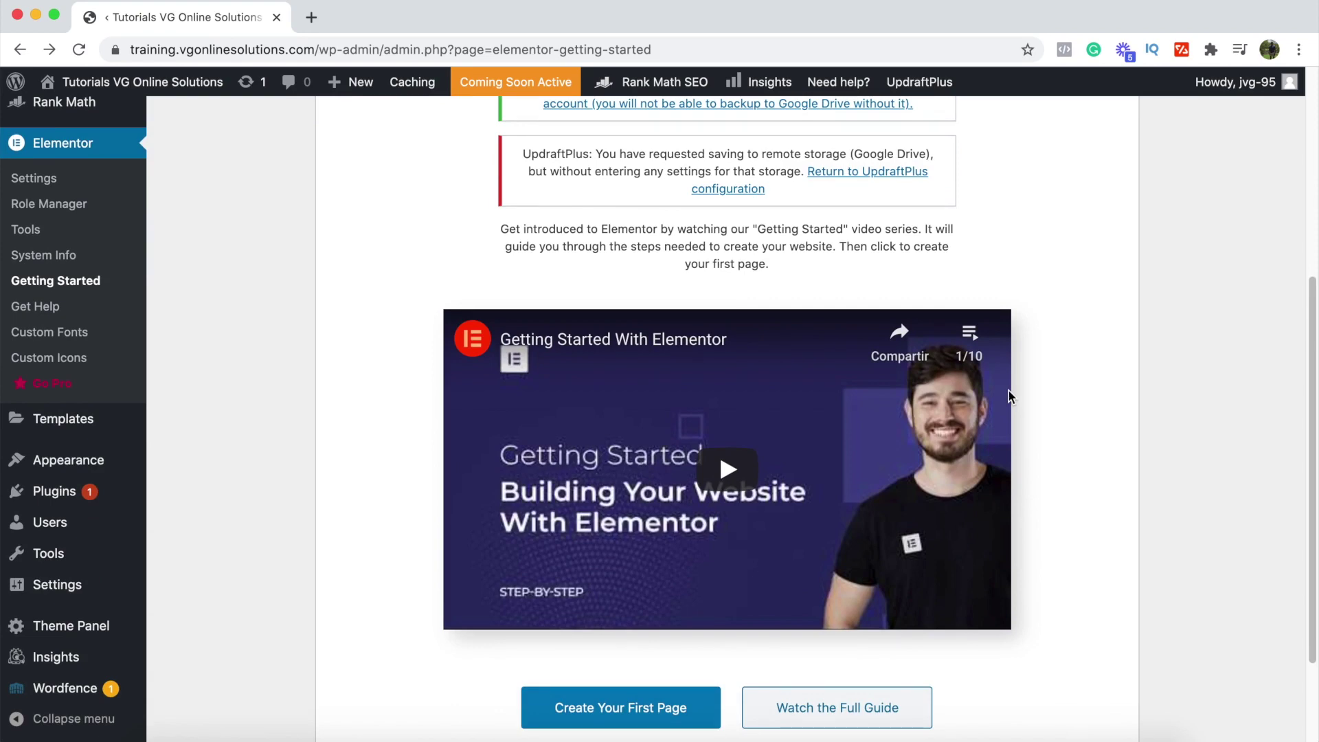
{"action": "scroll", "coordinate": [1009, 397], "scroll_direction": "up", "scroll_amount": 3}
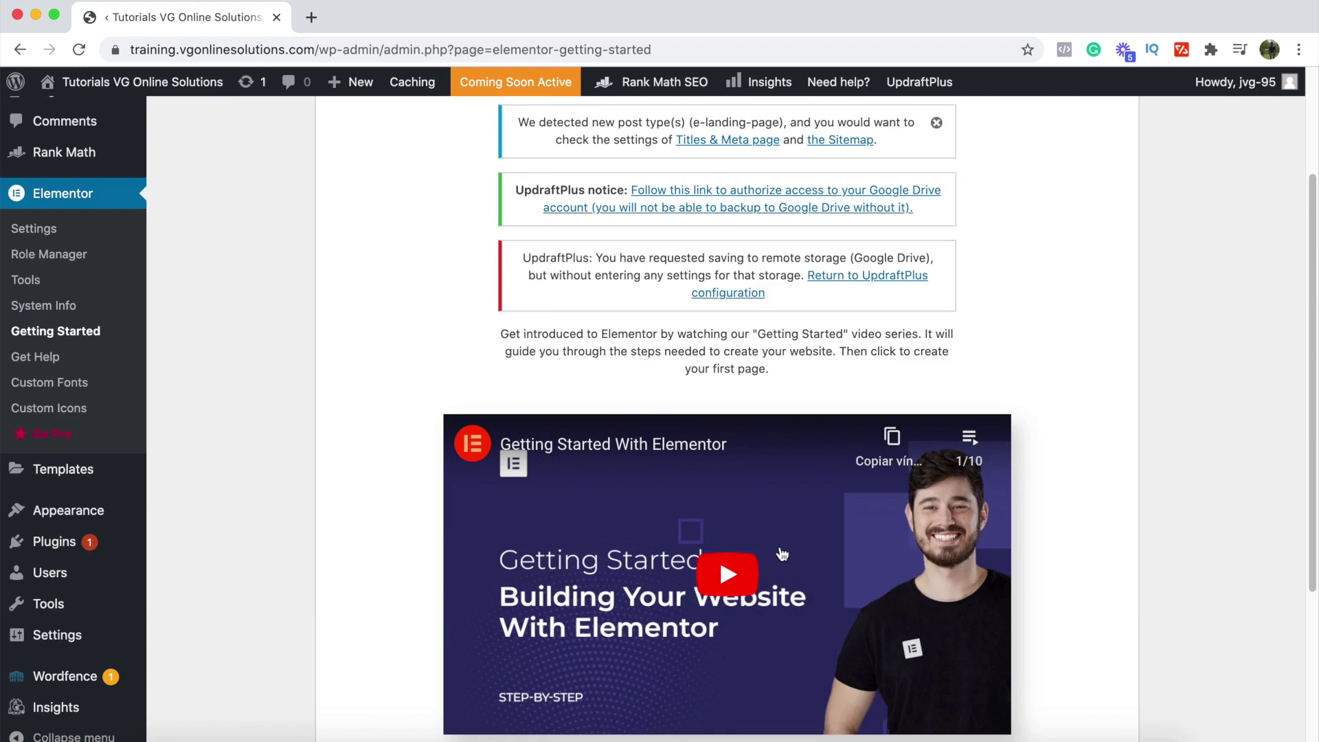
{"action": "scroll", "coordinate": [782, 554], "scroll_direction": "down", "scroll_amount": 1}
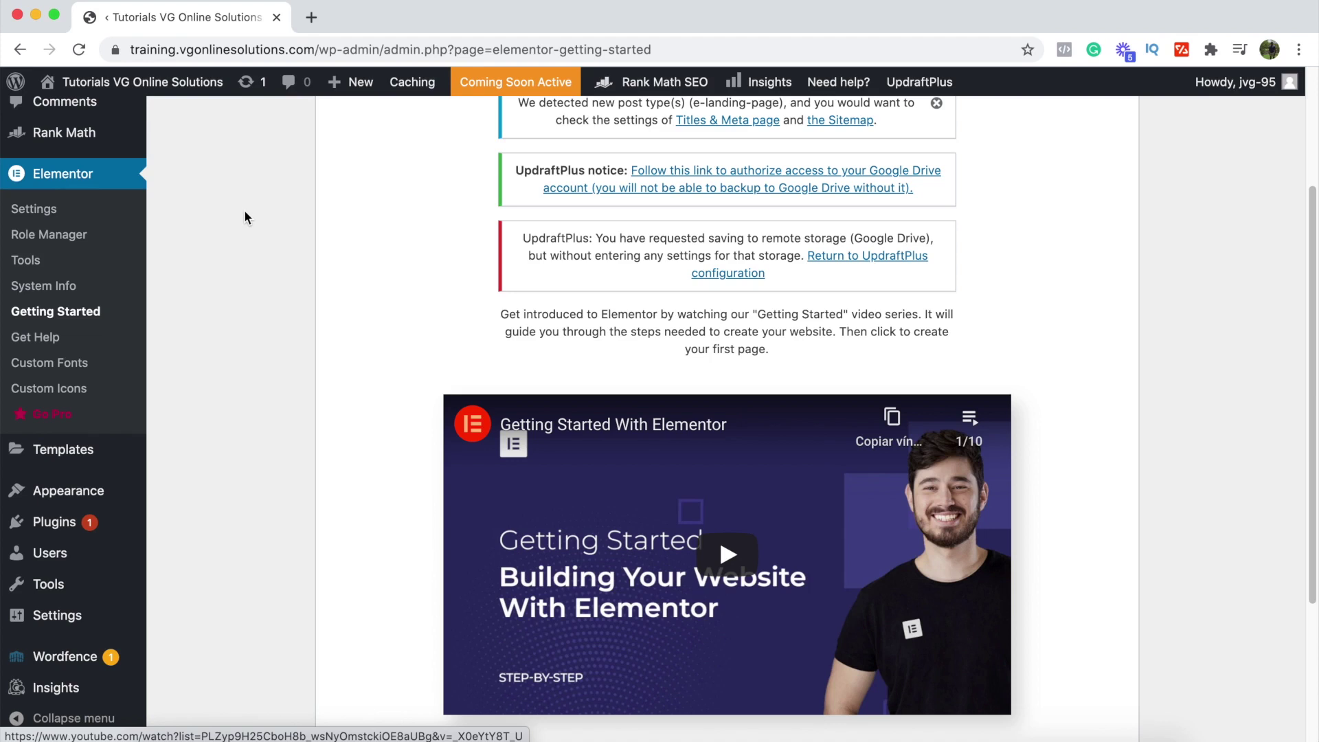
{"action": "mouse_move", "coordinate": [90, 489]}
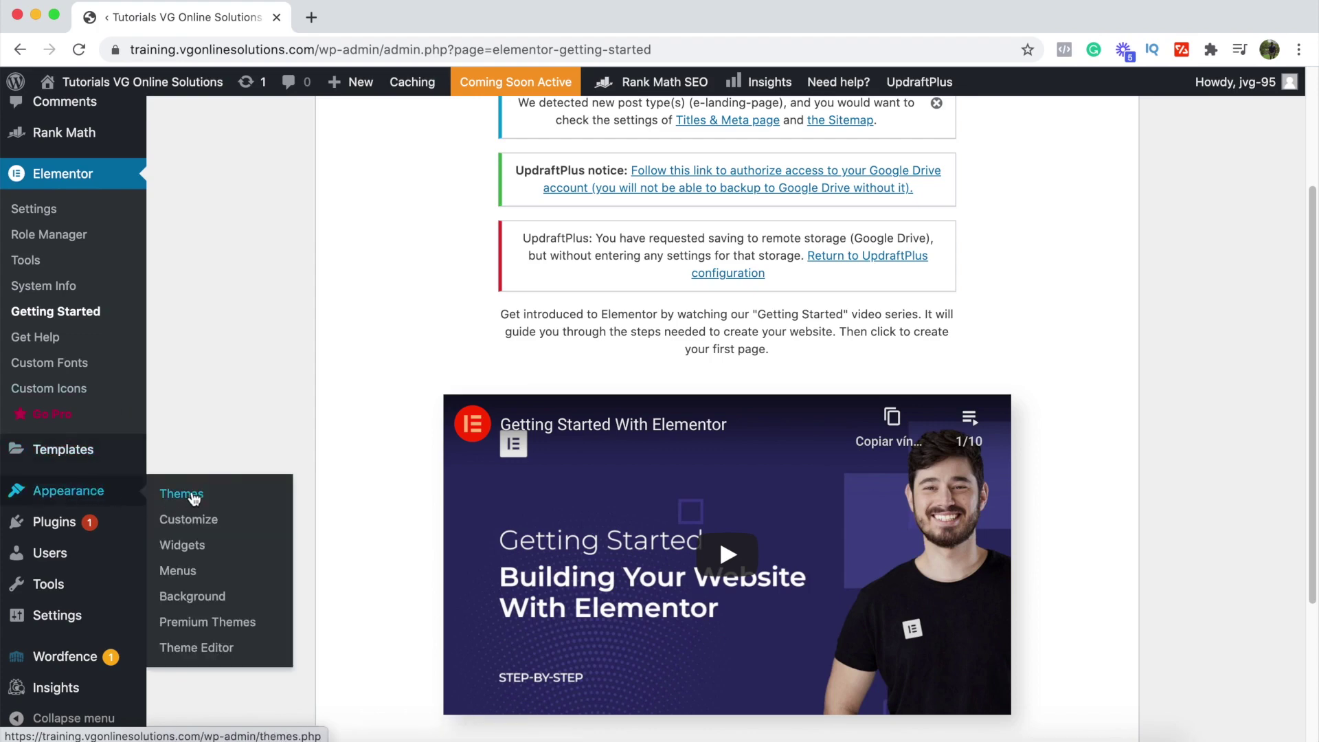
Step: Go to Appearance > Themes and open the Add New Theme page
{"action": "left_click", "coordinate": [194, 498]}
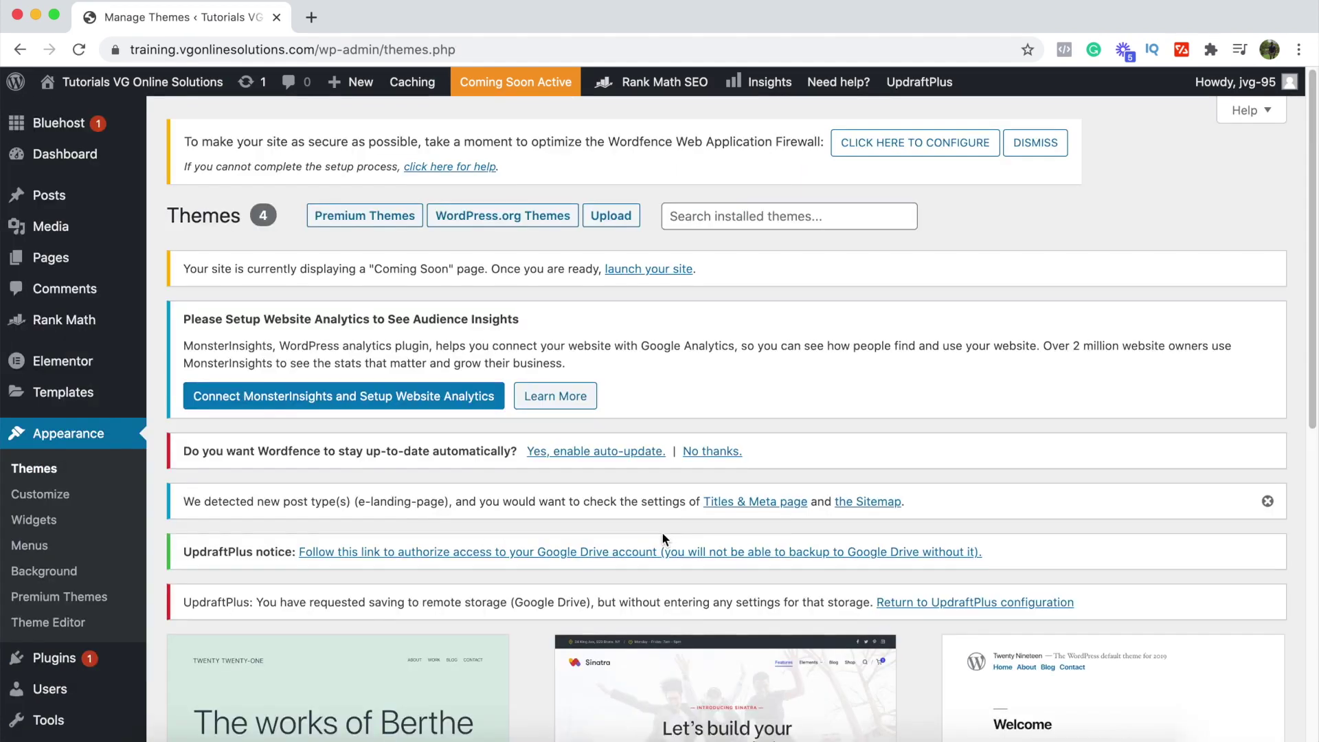
{"action": "scroll", "coordinate": [662, 534], "scroll_direction": "down", "scroll_amount": 5}
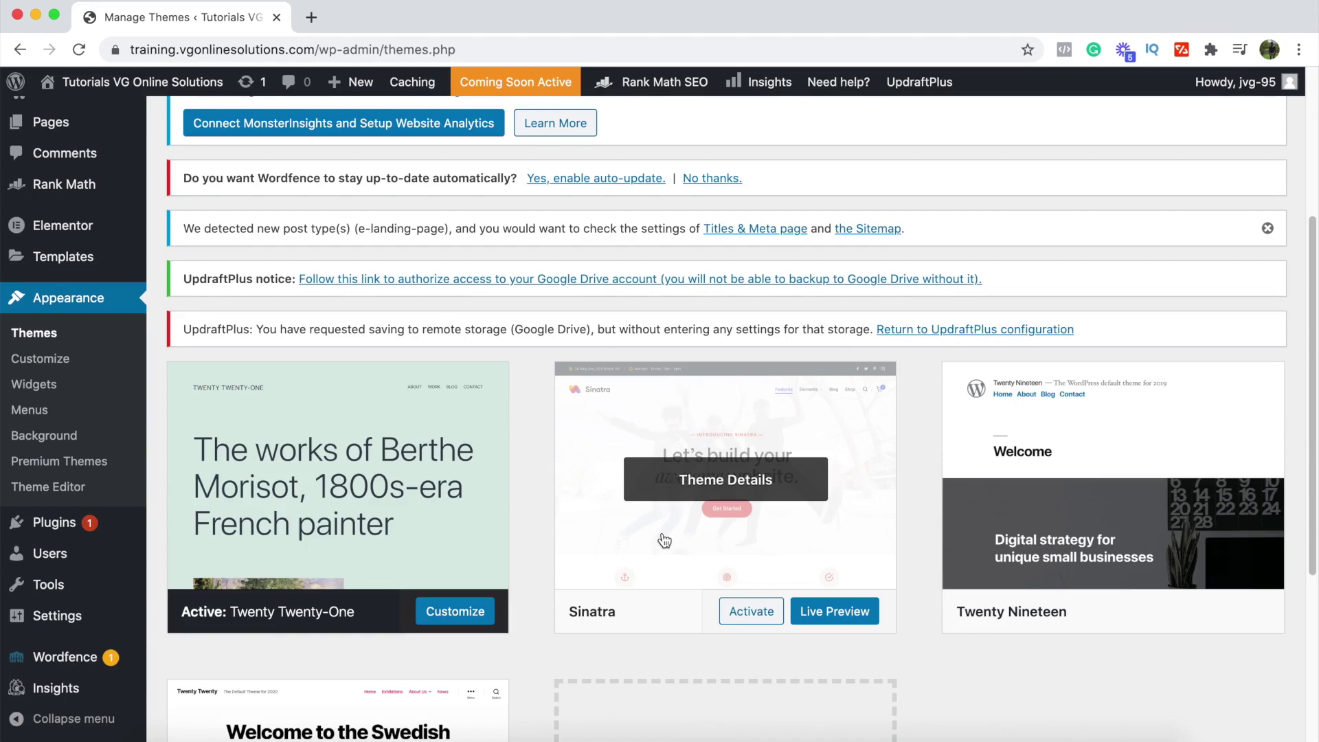
{"action": "scroll", "coordinate": [665, 540], "scroll_direction": "down", "scroll_amount": 4}
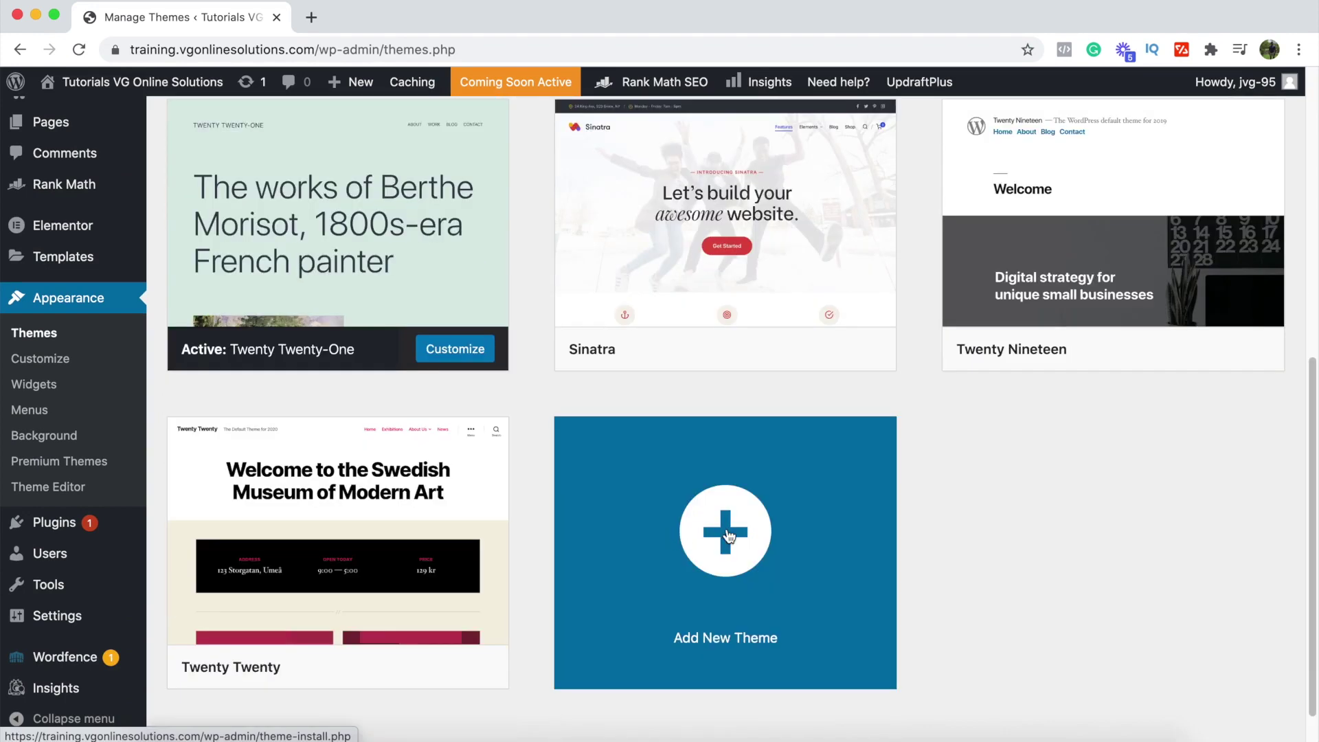
{"action": "left_click", "coordinate": [729, 536]}
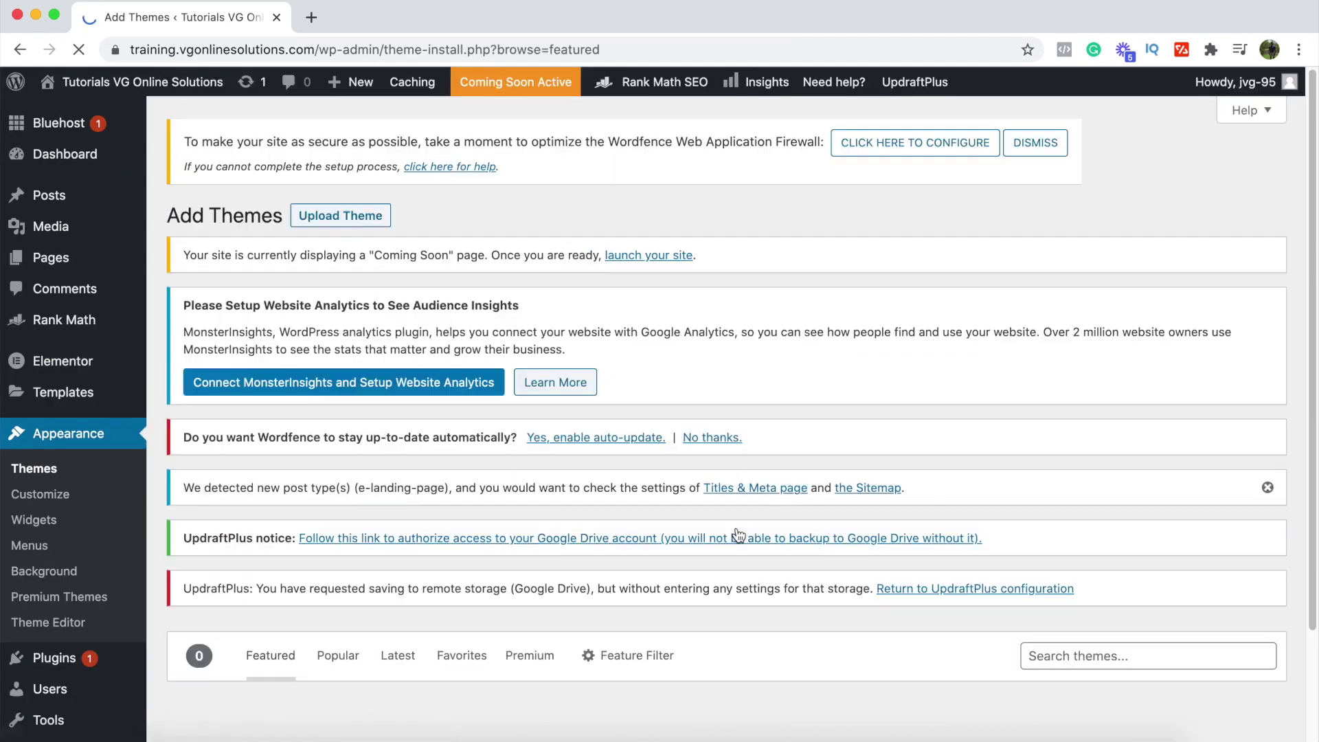
{"action": "scroll", "coordinate": [739, 535], "scroll_direction": "down", "scroll_amount": 1}
{"action": "scroll", "coordinate": [738, 535], "scroll_direction": "down", "scroll_amount": 2}
Step: Search the theme directory for 'ocean wp', then install and activate OceanWP
{"action": "left_click", "coordinate": [1061, 522]}
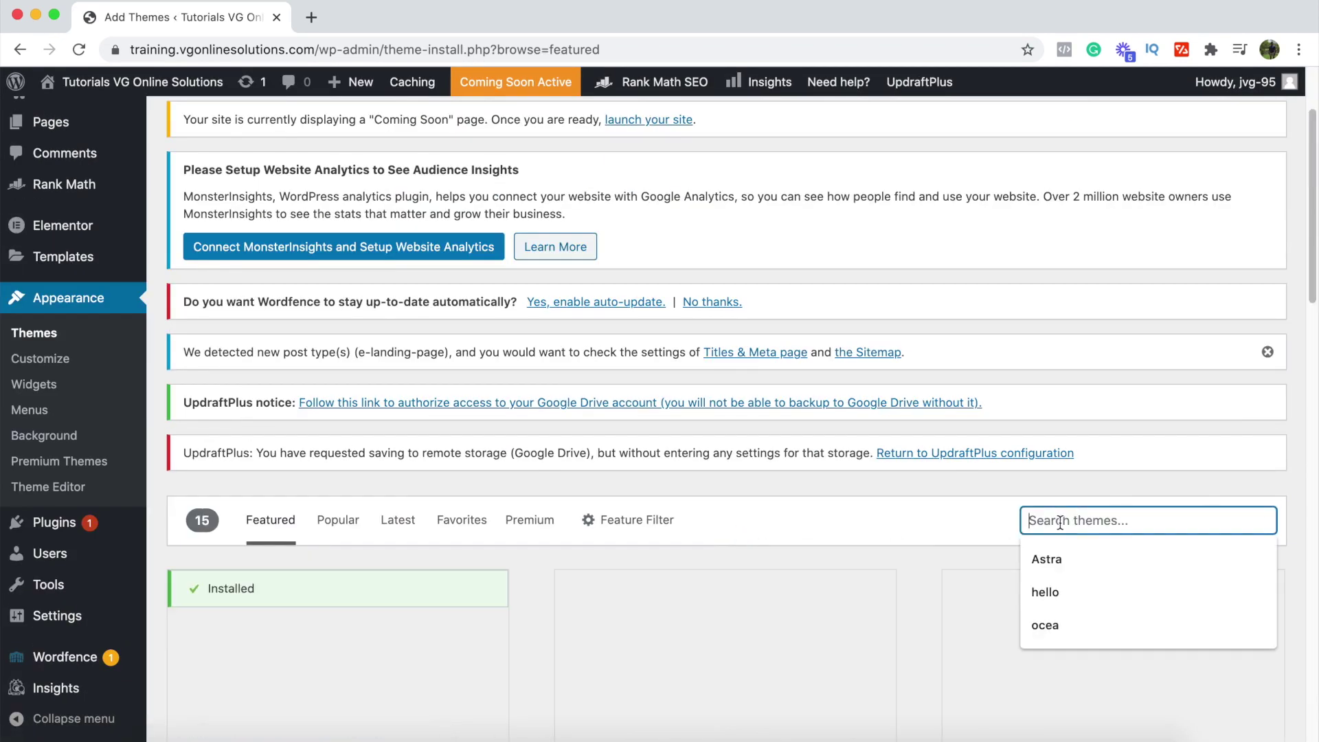
{"action": "type", "text": "ocean wp"}
{"action": "scroll", "coordinate": [318, 413], "scroll_direction": "down", "scroll_amount": 4}
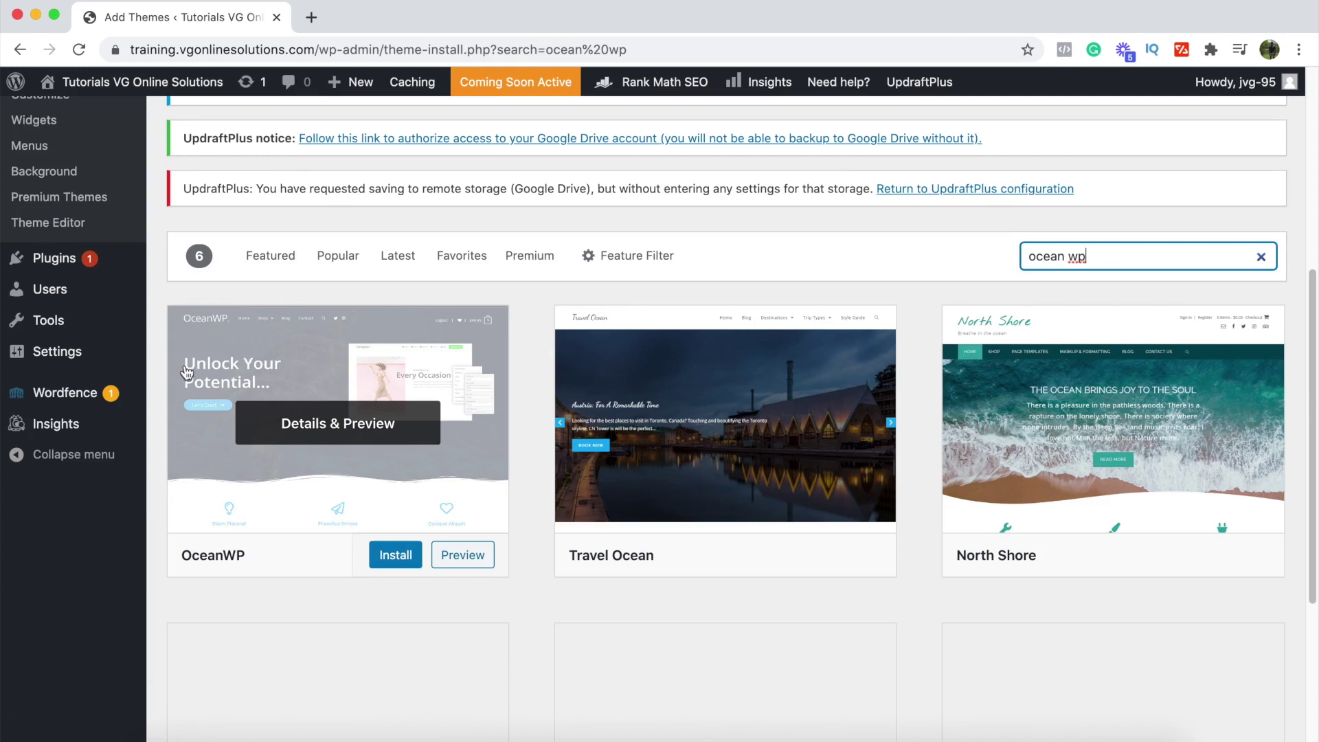
{"action": "left_click", "coordinate": [401, 565]}
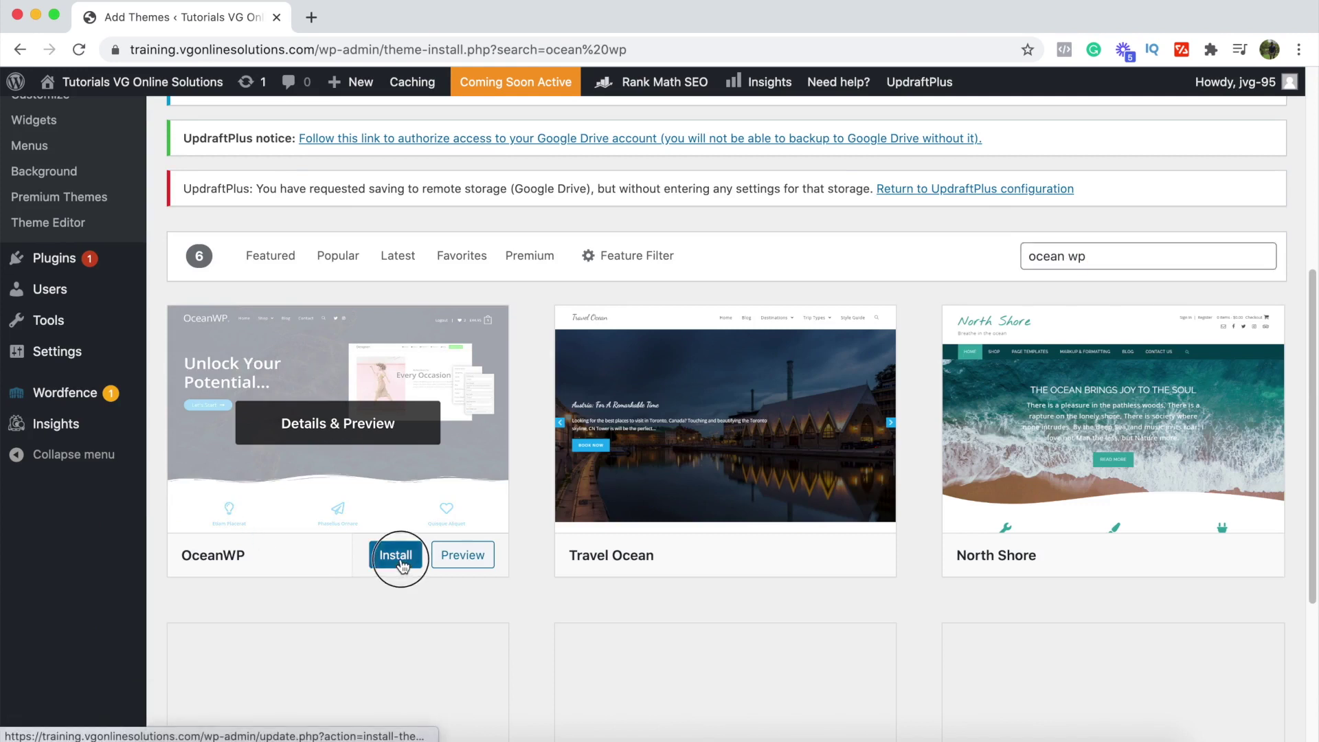
{"action": "left_click", "coordinate": [372, 558]}
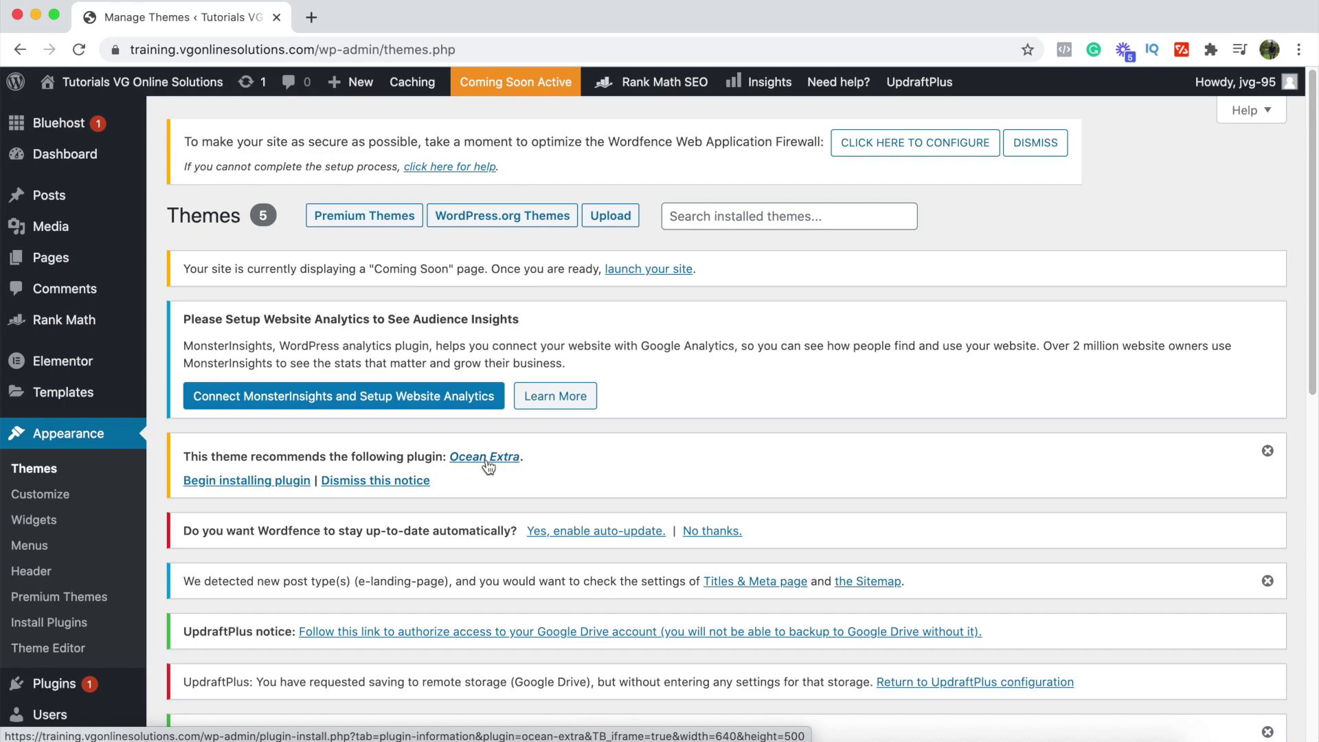
Step: Open the recommended Ocean Extra plugin's details from the theme notice and install it
{"action": "left_click", "coordinate": [486, 461]}
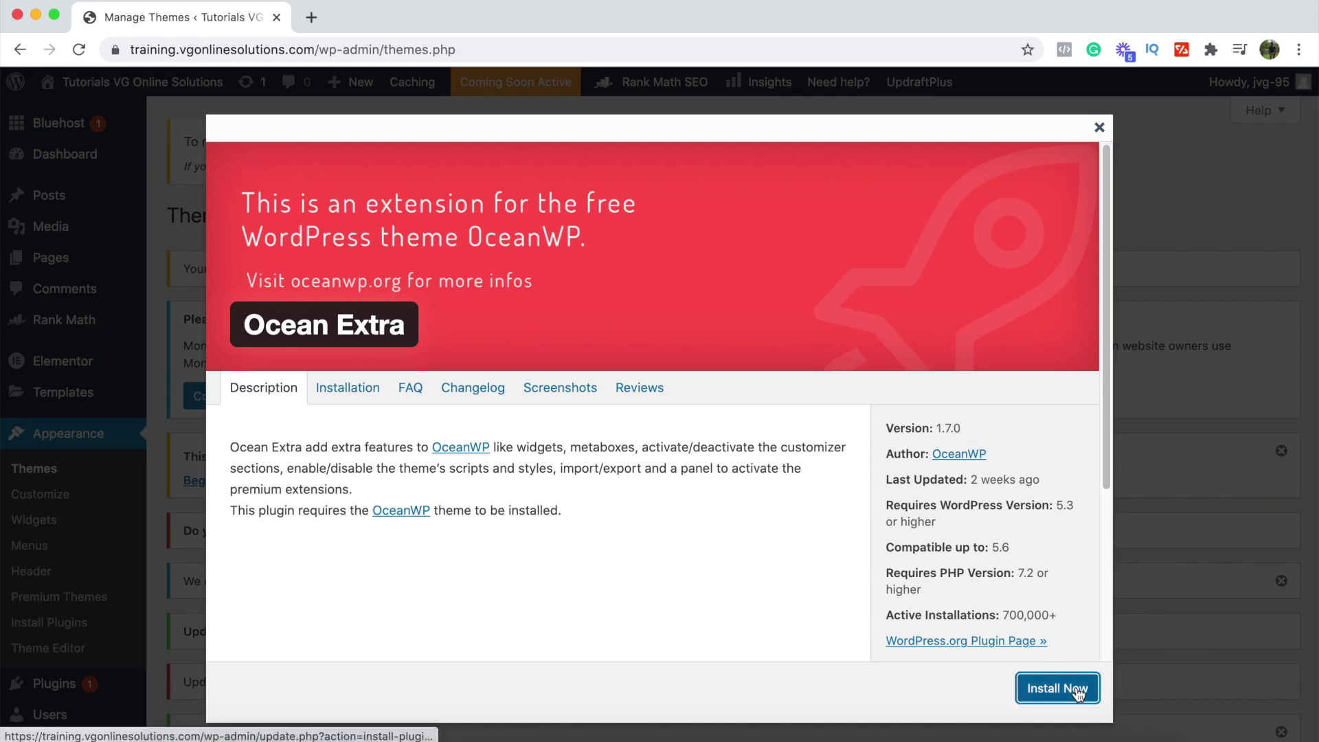
{"action": "left_click", "coordinate": [1076, 686]}
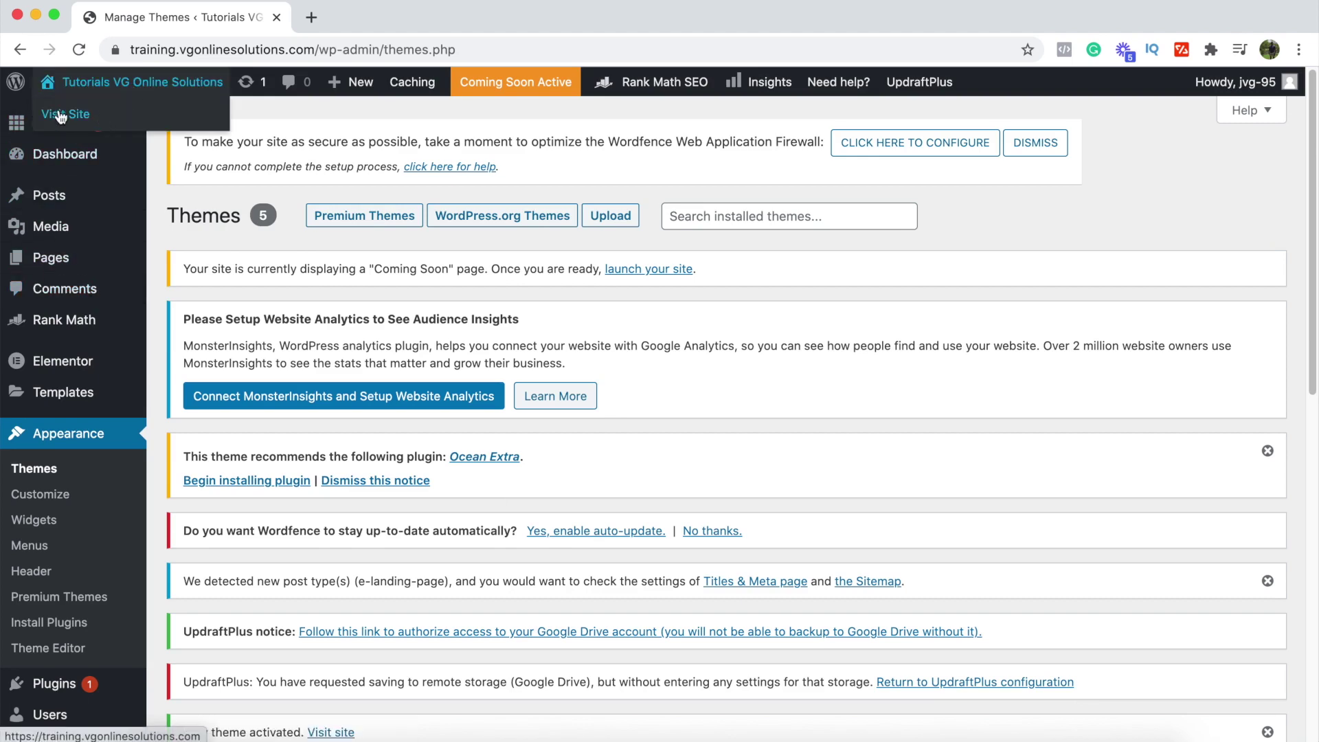
Step: Open the live site in a new tab, confirm Ocean Extra 1.7.0 is active, then view the front page
{"action": "right_click", "coordinate": [56, 110]}
{"action": "left_click", "coordinate": [118, 119]}
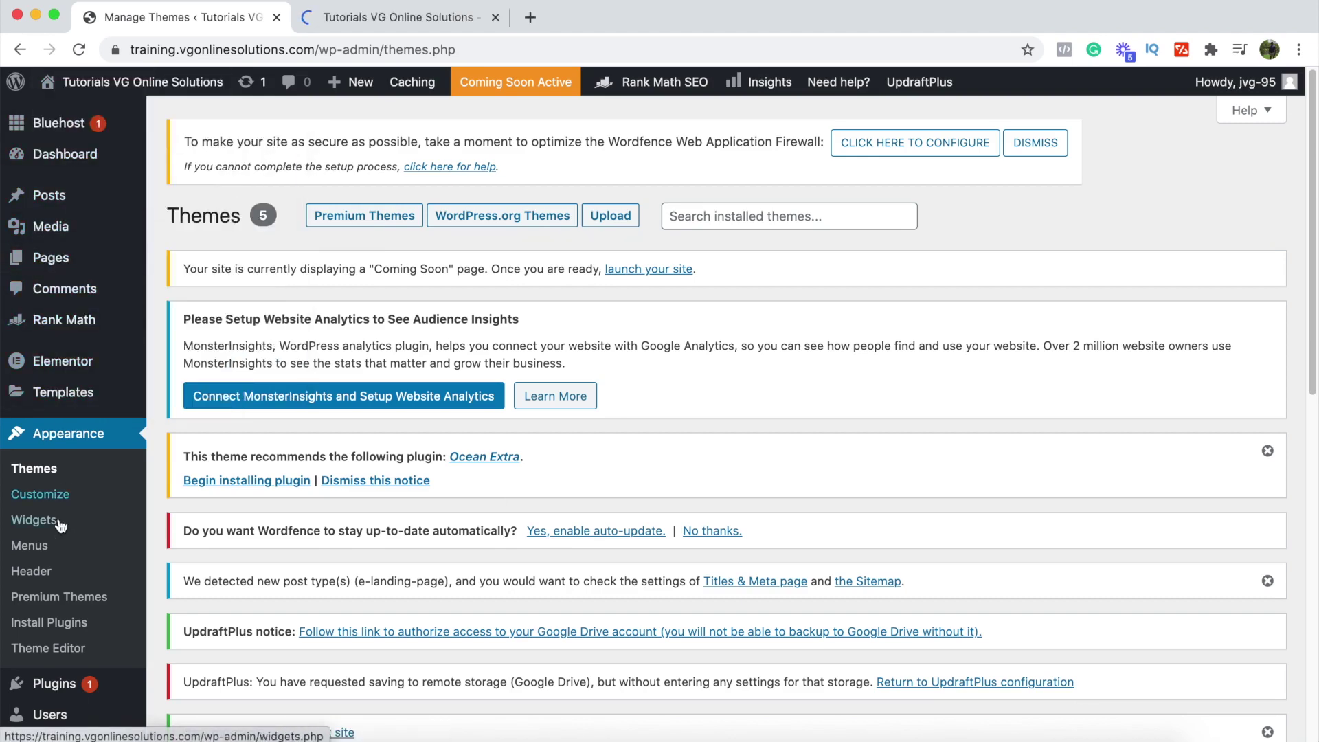
{"action": "left_click", "coordinate": [57, 683]}
{"action": "scroll", "coordinate": [250, 539], "scroll_direction": "down", "scroll_amount": 7}
{"action": "scroll", "coordinate": [250, 539], "scroll_direction": "down", "scroll_amount": 7}
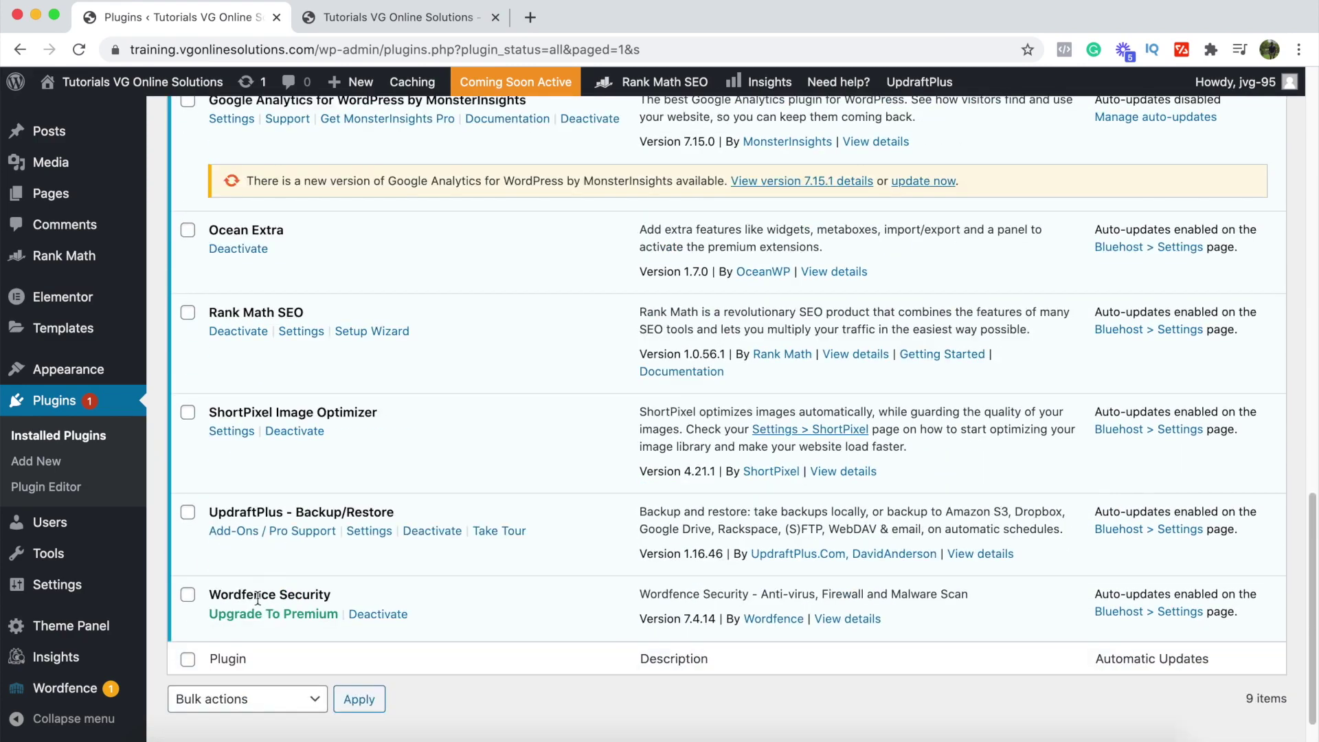
{"action": "scroll", "coordinate": [246, 496], "scroll_direction": "up", "scroll_amount": 2}
{"action": "scroll", "coordinate": [246, 495], "scroll_direction": "up", "scroll_amount": 12}
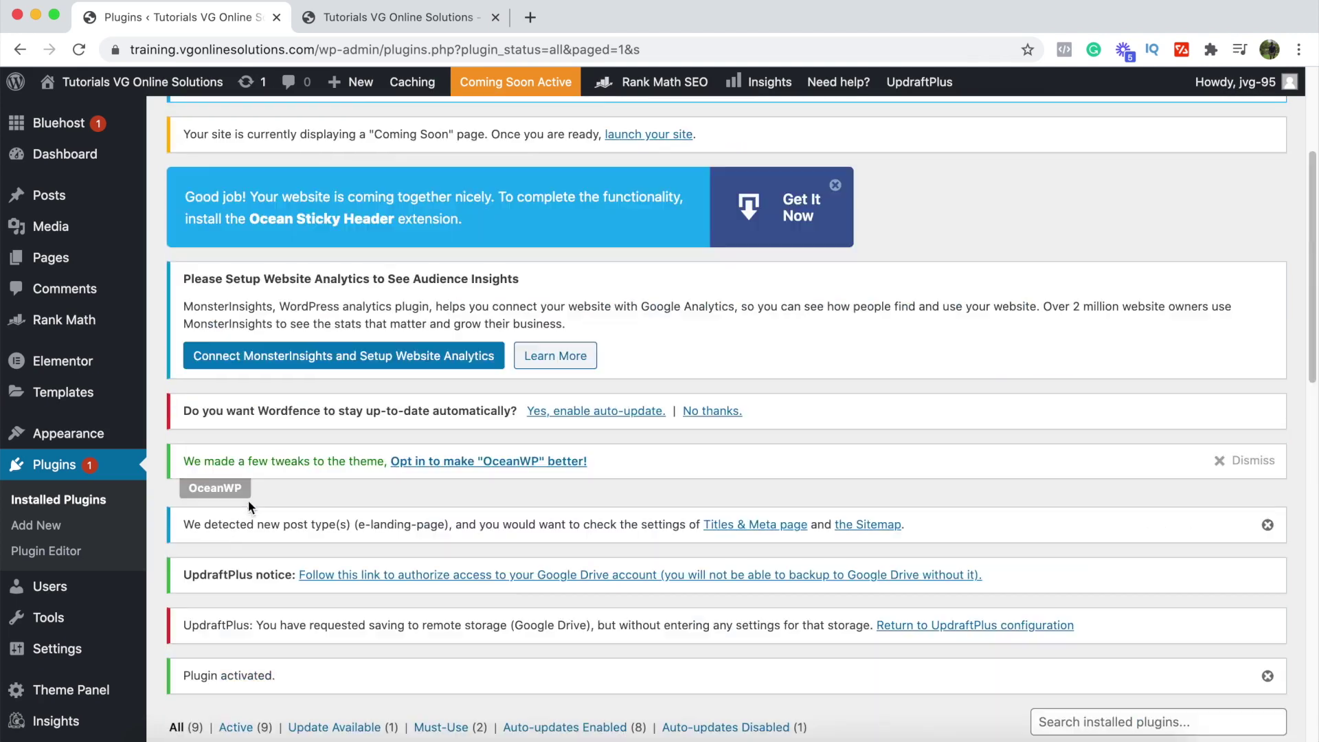
{"action": "left_click", "coordinate": [400, 17]}
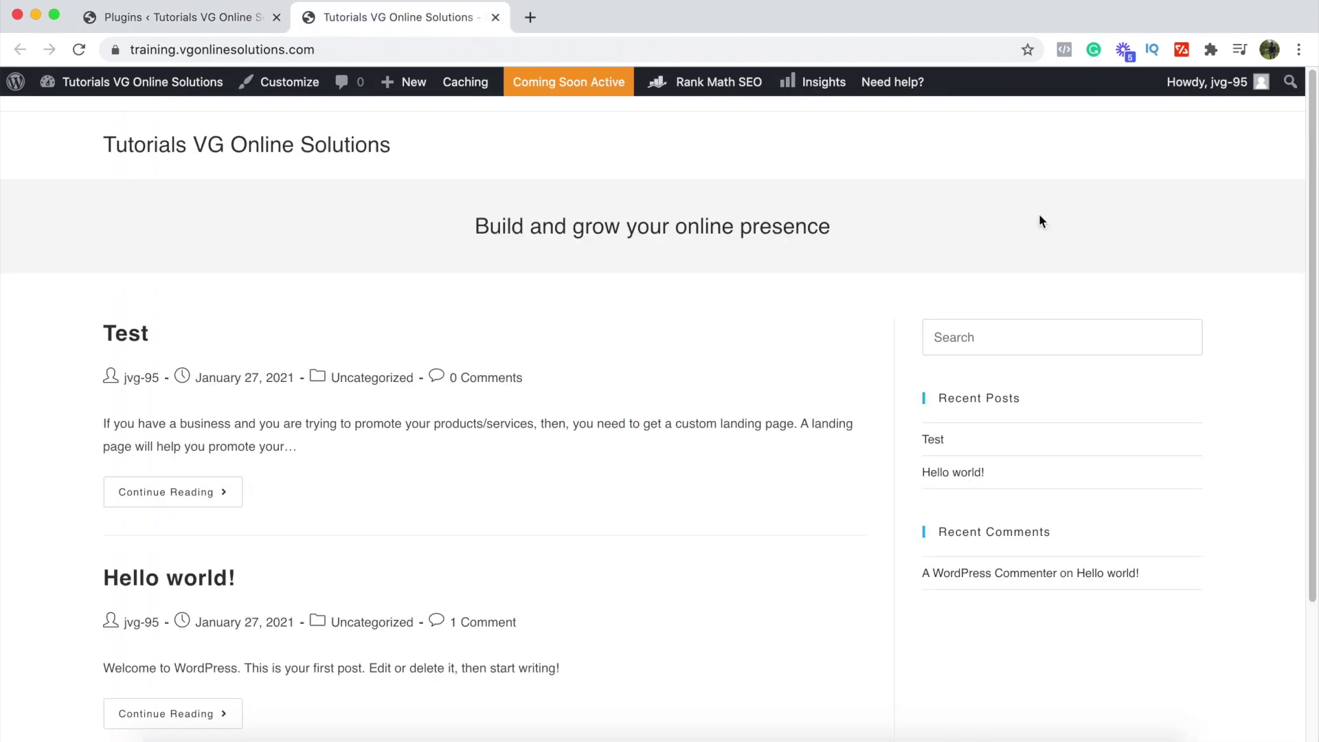